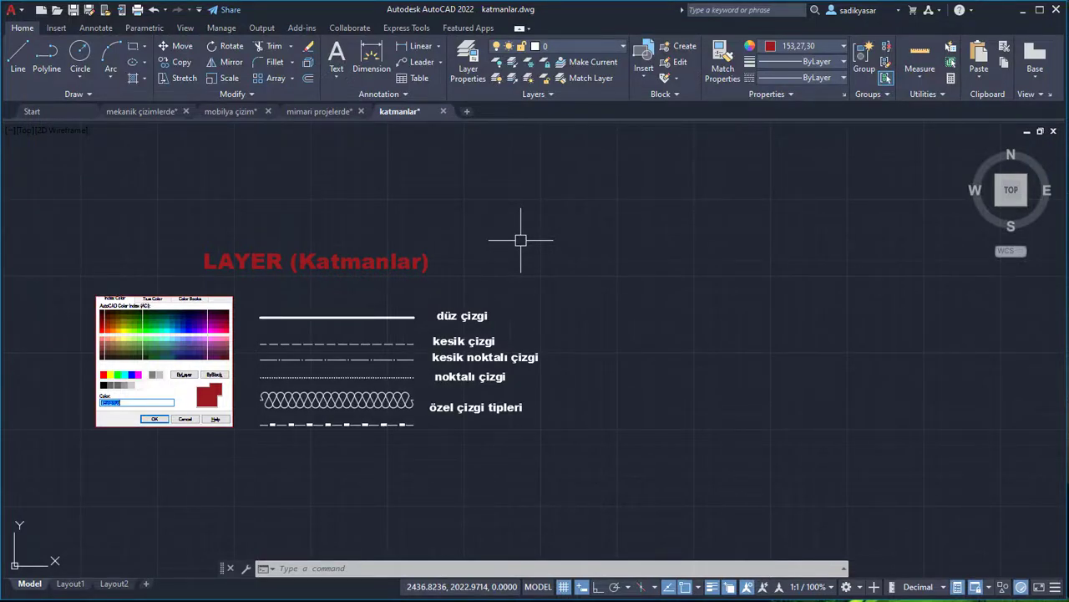
Step: Open the Layer Properties Manager for katmanlar.dwg, which lists only layer 0
left_click(468, 63)
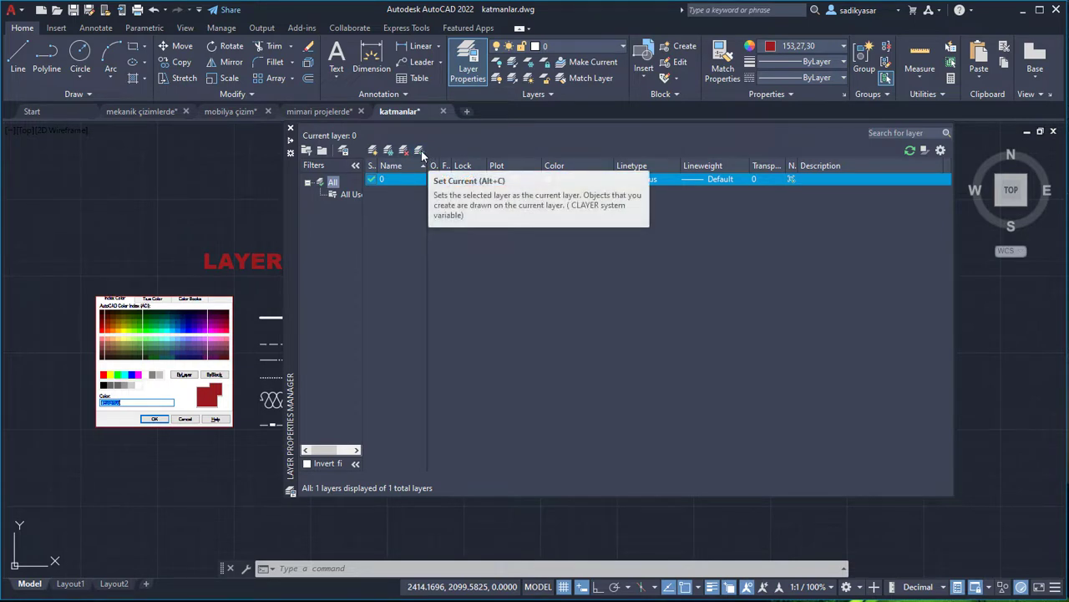
Step: Create a new layer named 'düz çizgi'
left_click(373, 151)
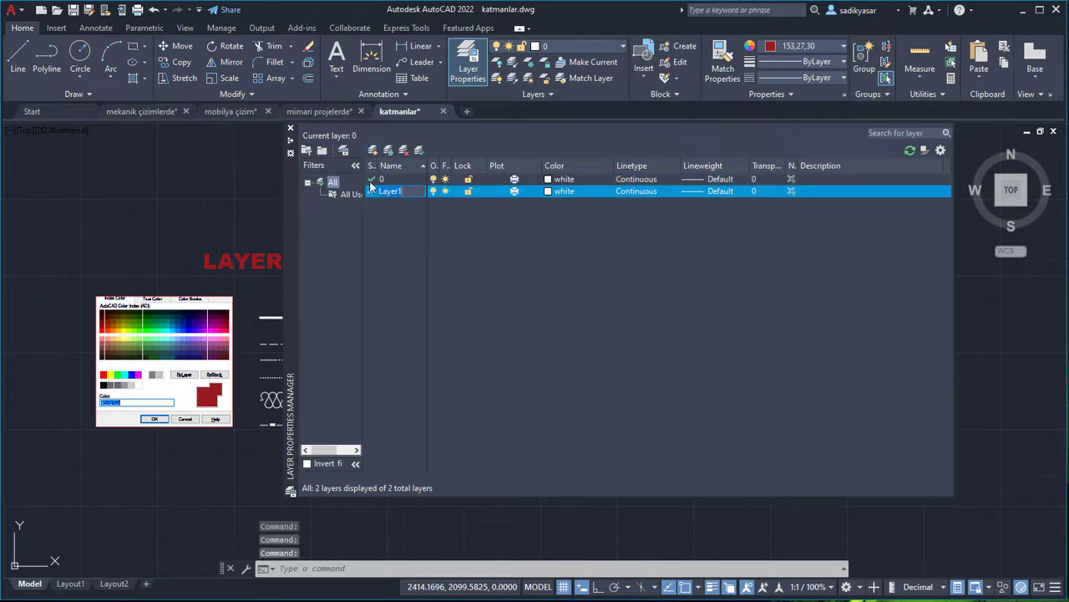
key("Return")
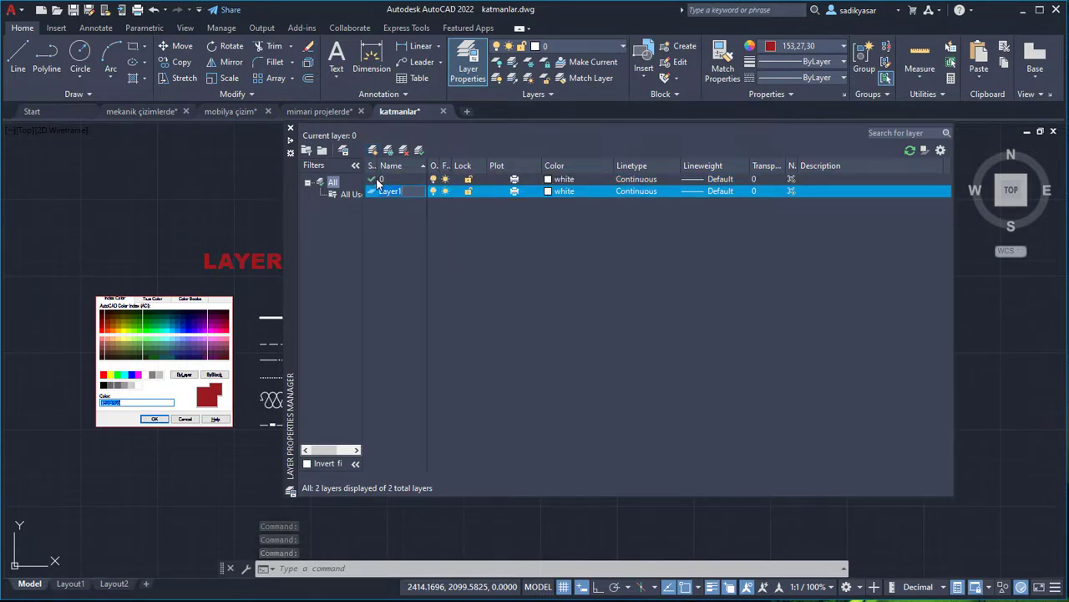
left_click(400, 191)
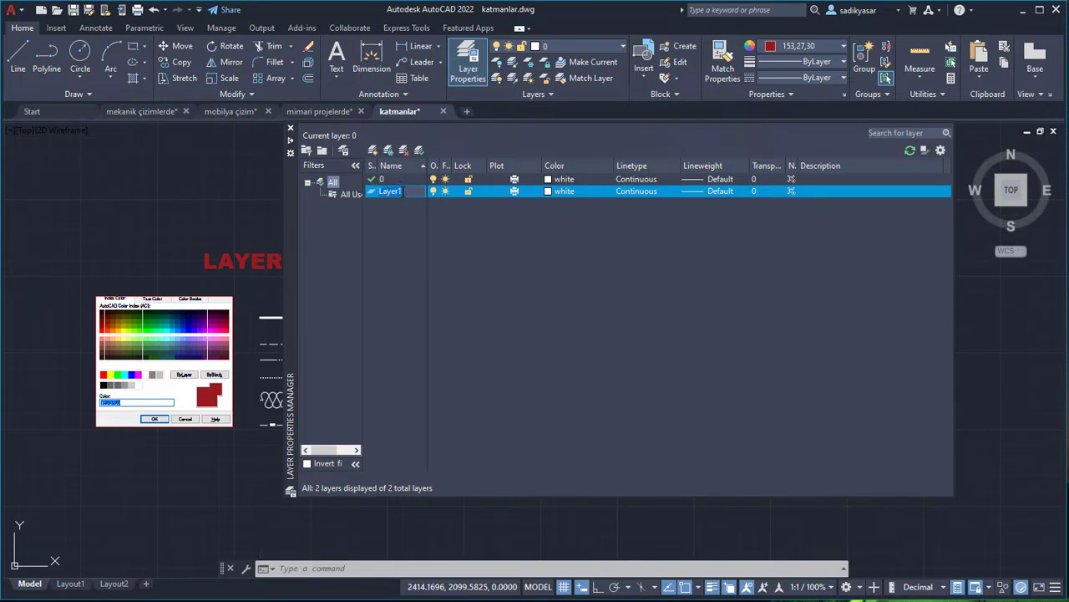
type("düz çizgi")
key("Return")
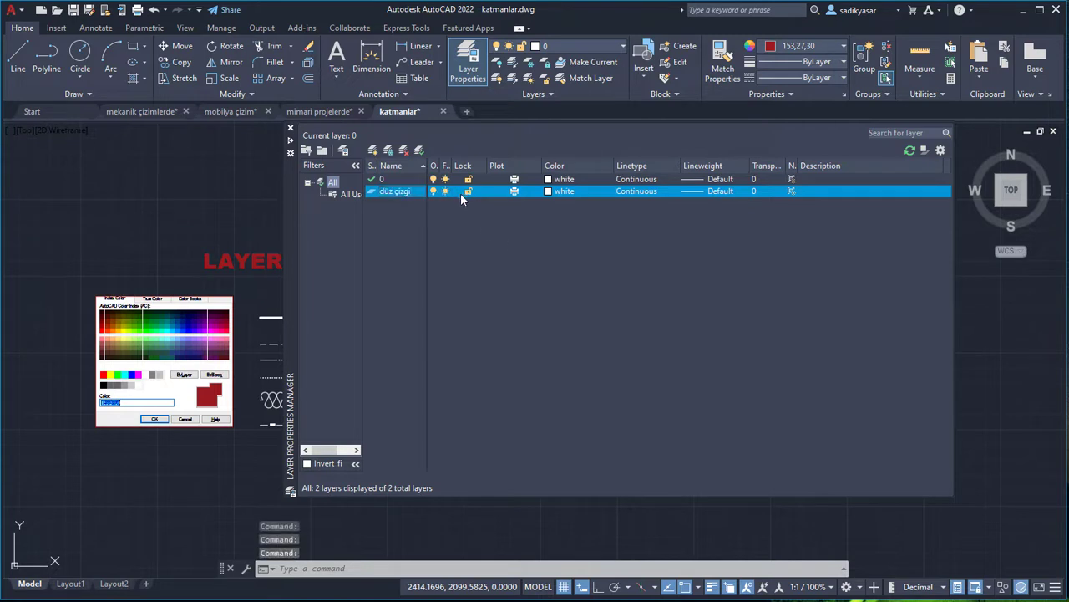
mouse_move(453, 166)
left_mouse_down()
mouse_move(473, 165)
mouse_move(465, 166)
left_mouse_up()
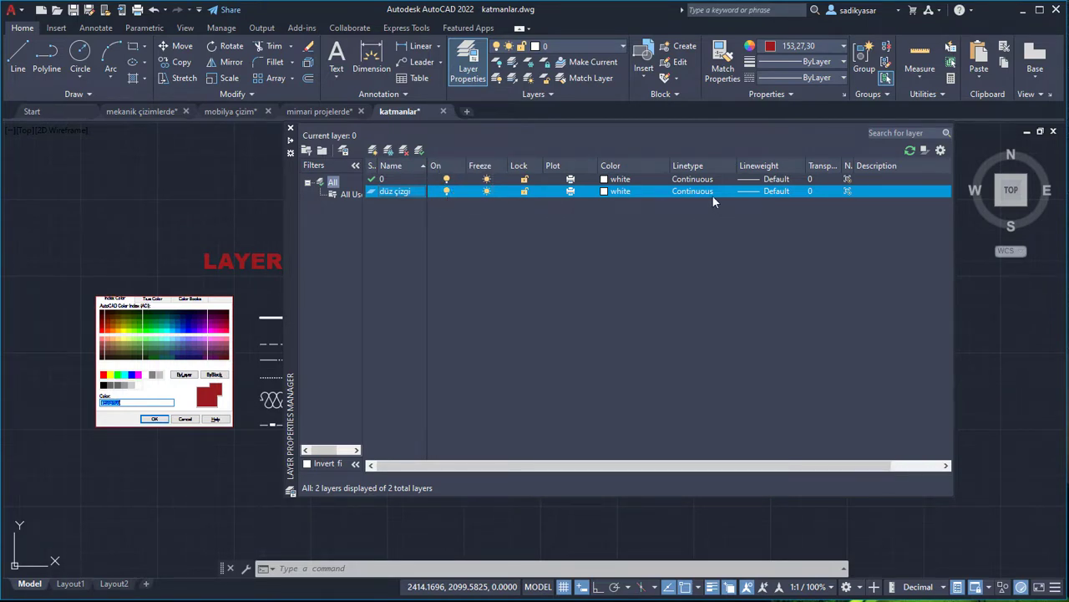
Step: Give düz çizgi colour 20, Continuous linetype and 0.30 mm lineweight
left_click(617, 192)
left_click(500, 257)
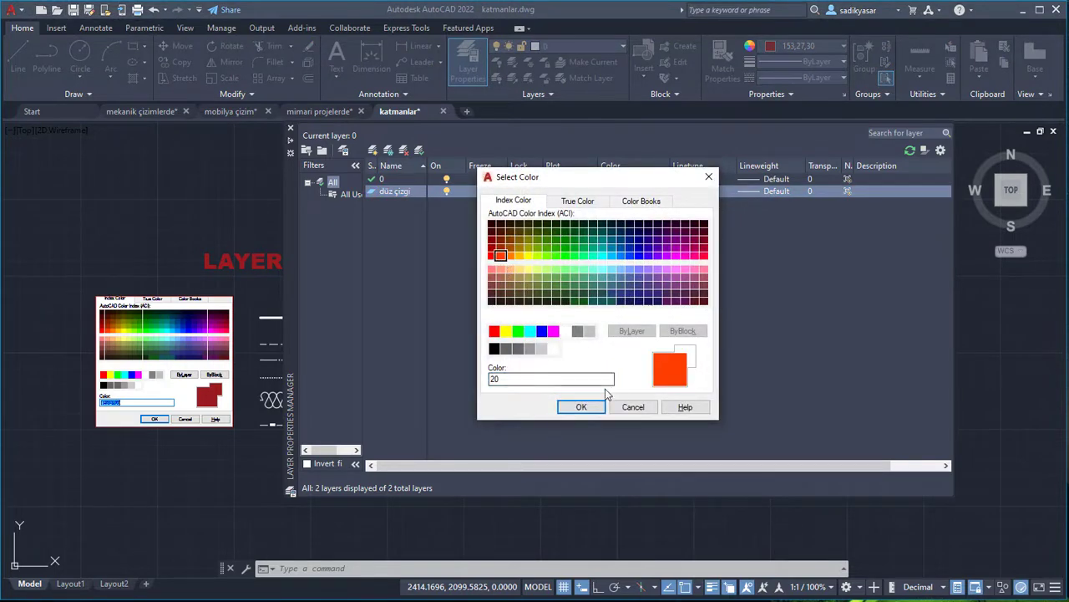
left_click(583, 407)
left_click(709, 193)
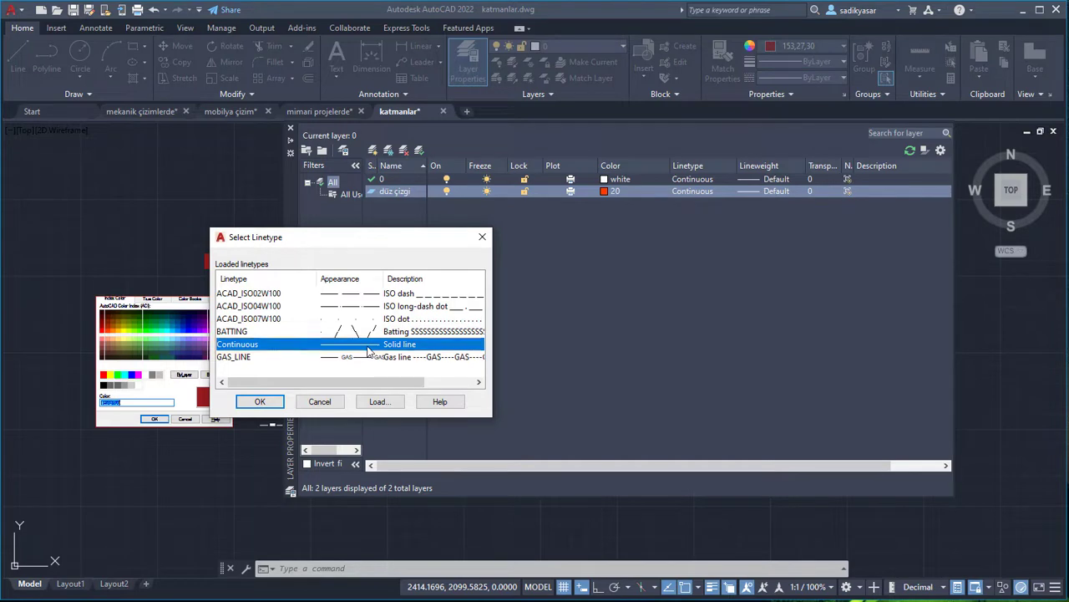
left_click(264, 401)
left_click(776, 192)
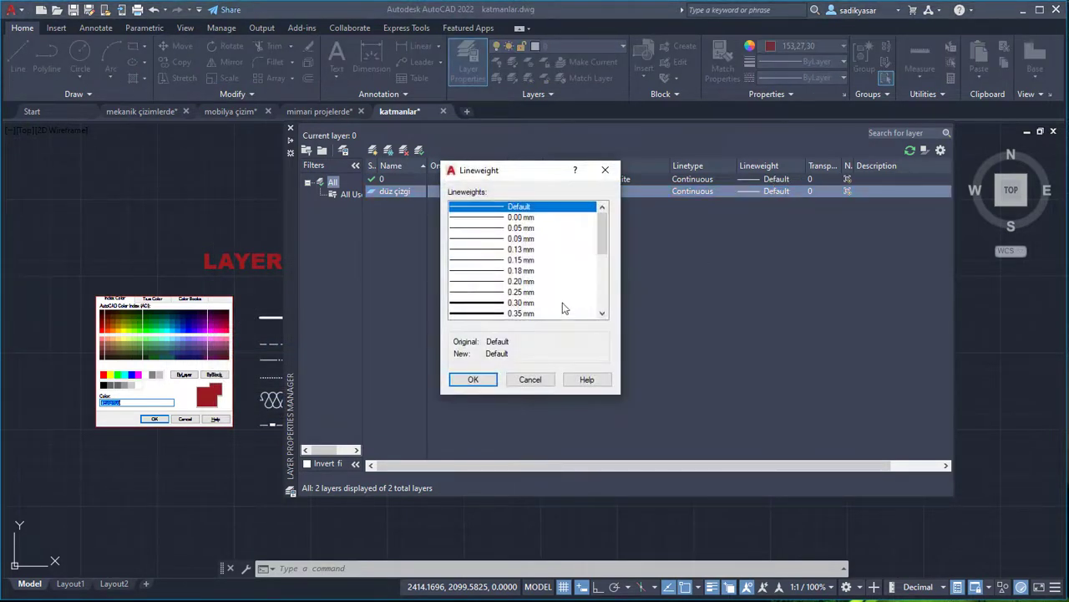
double_click(550, 307)
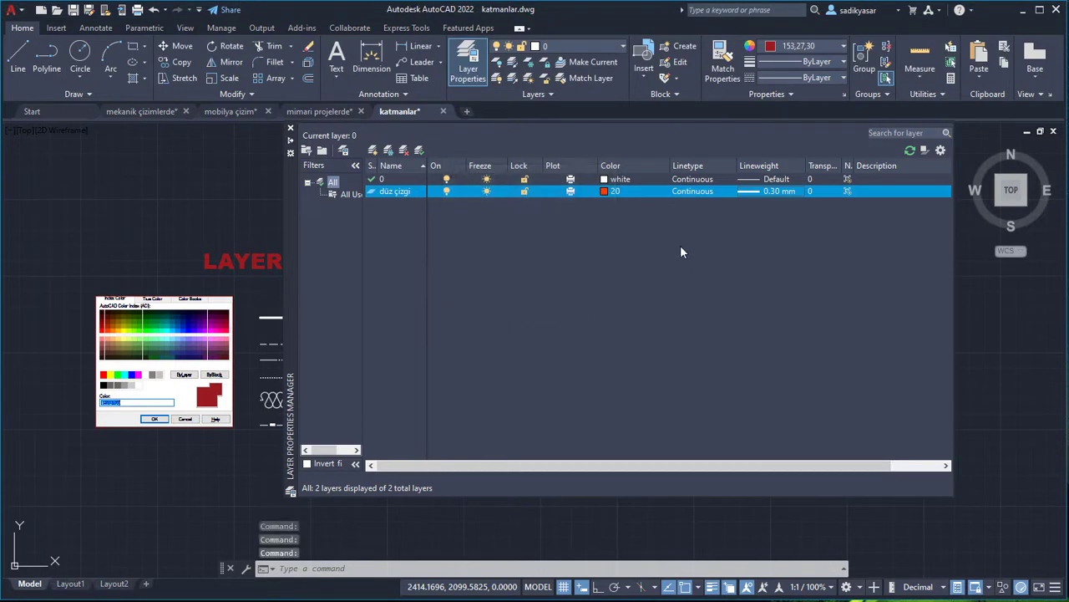
Step: Create a layer named 'kesik çizgi' with colour 40
left_click(373, 150)
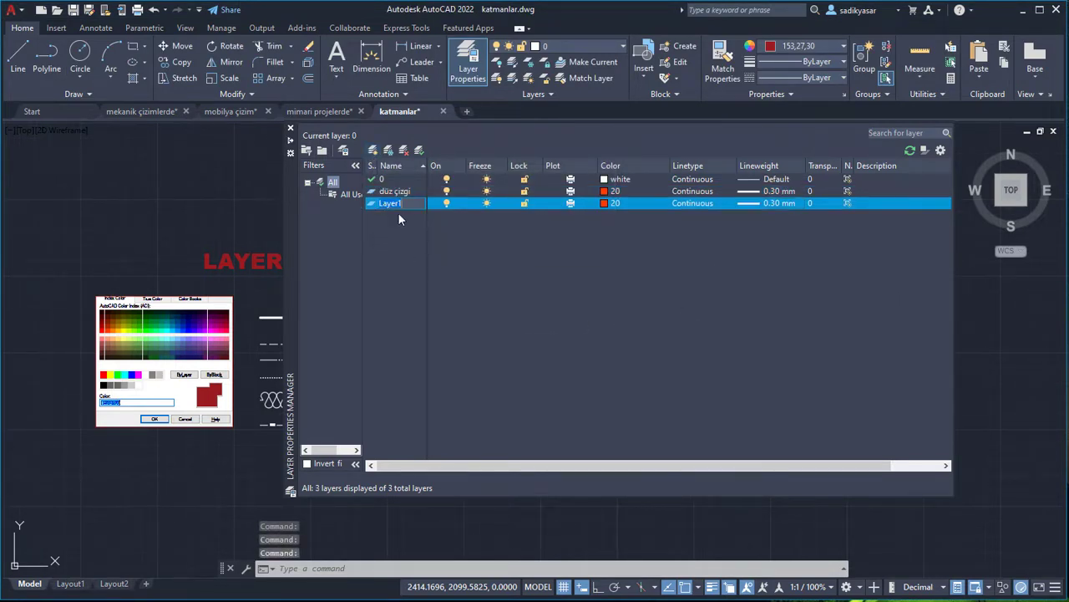
type("kesi")
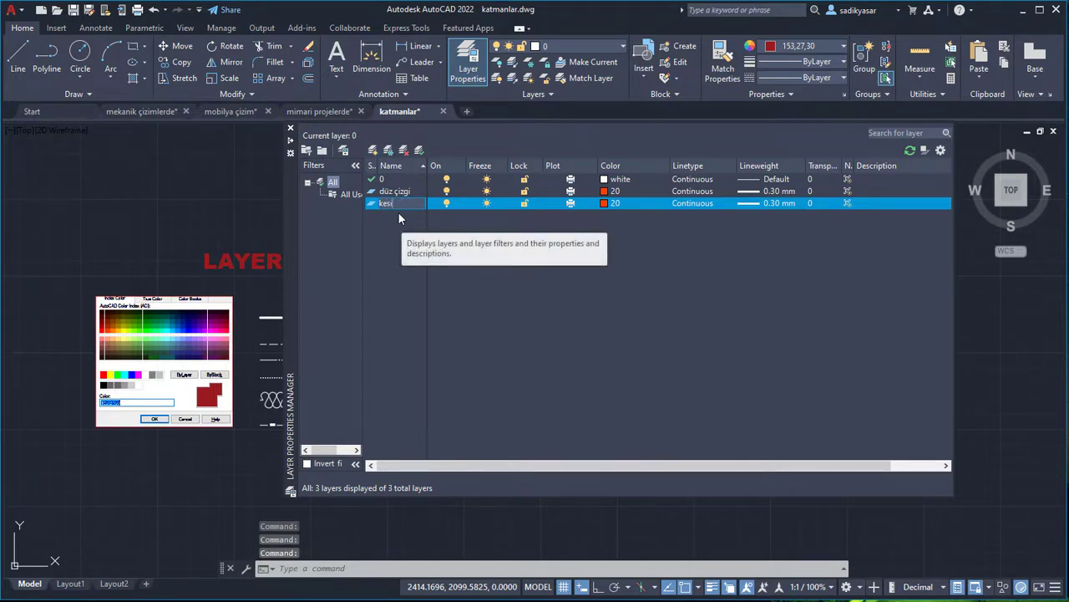
type("k çi")
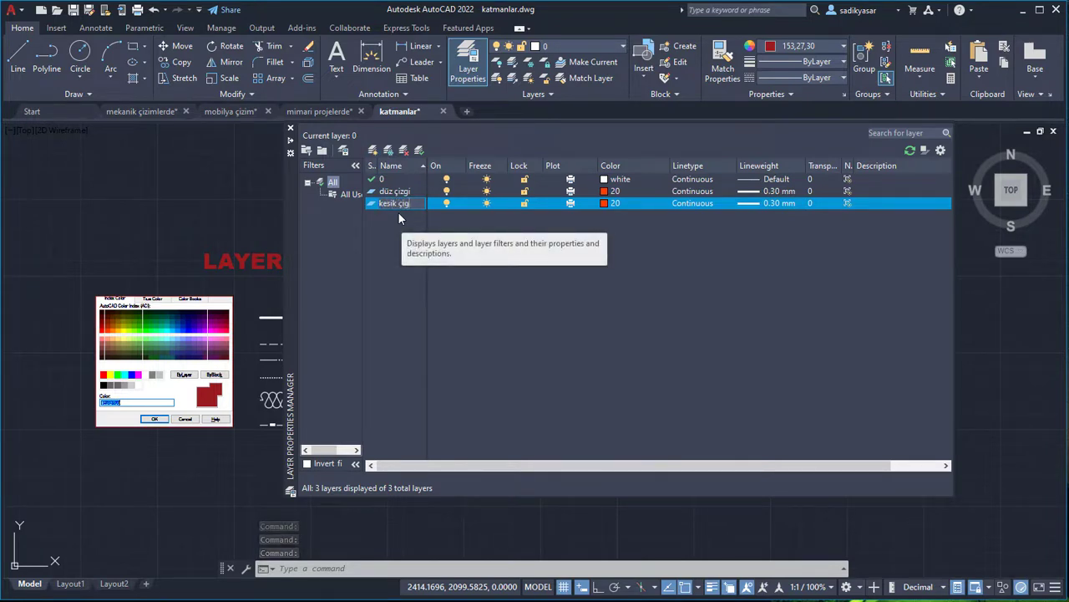
type("zgi")
left_click(608, 204)
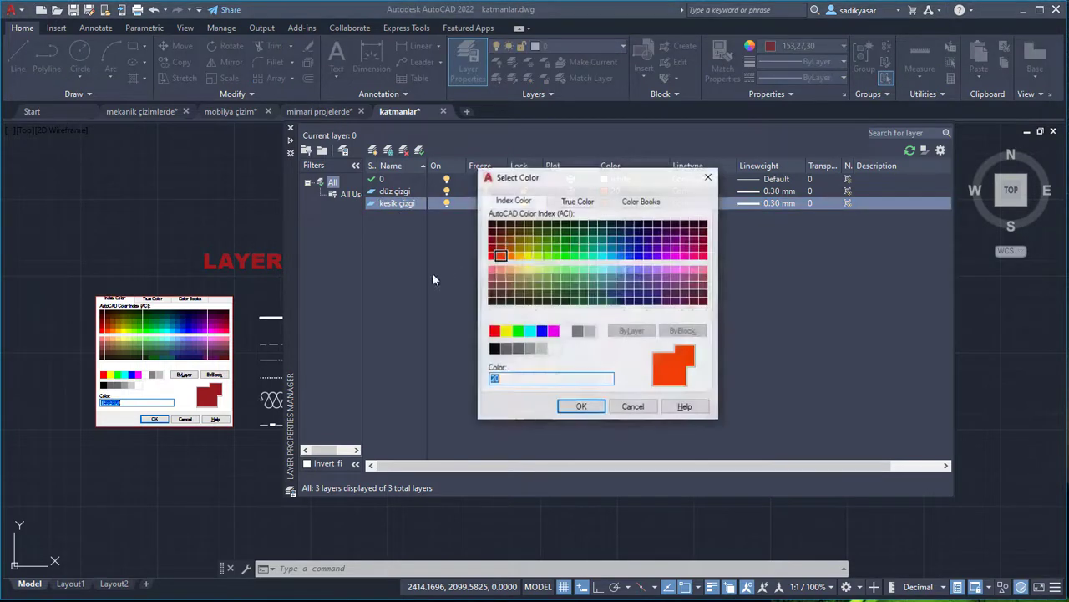
left_click(519, 254)
left_click(578, 407)
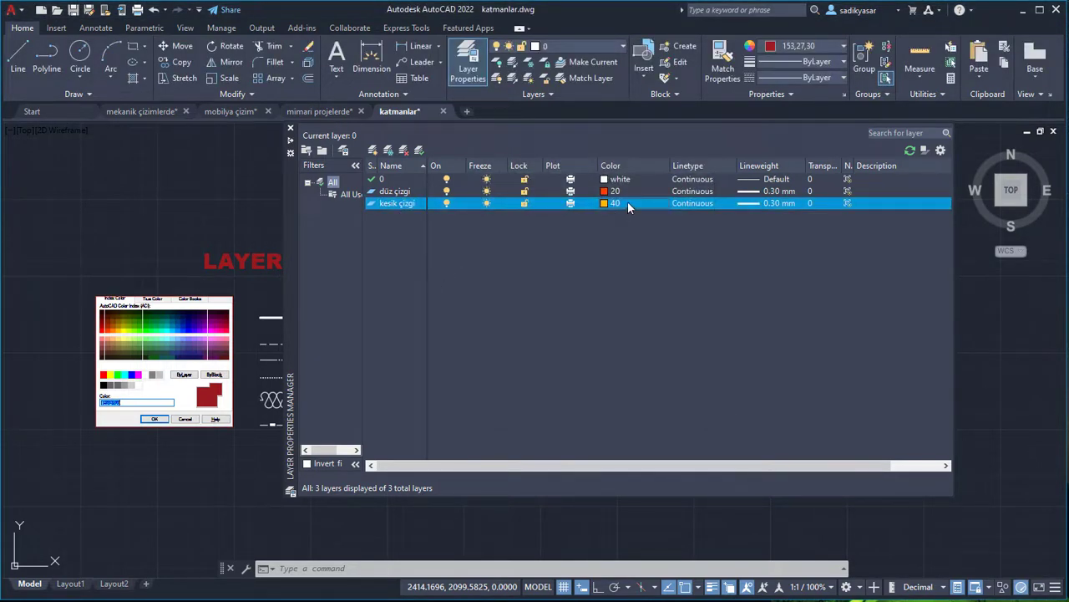
Step: Give kesik çizgi the ACAD_ISO02W100 linetype and 0.09 mm lineweight
left_click(711, 201)
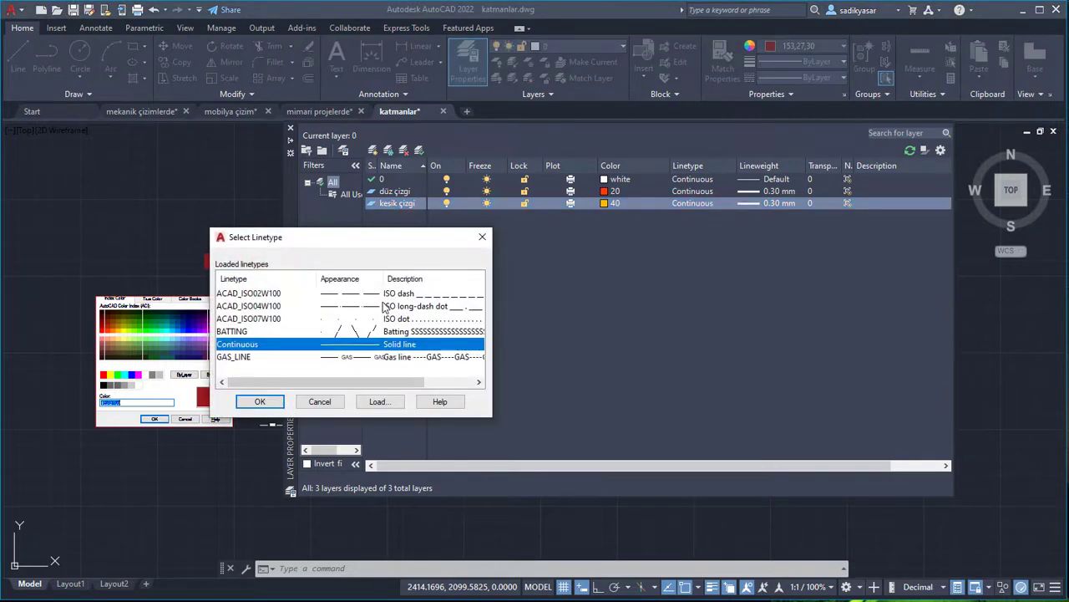
left_click(379, 297)
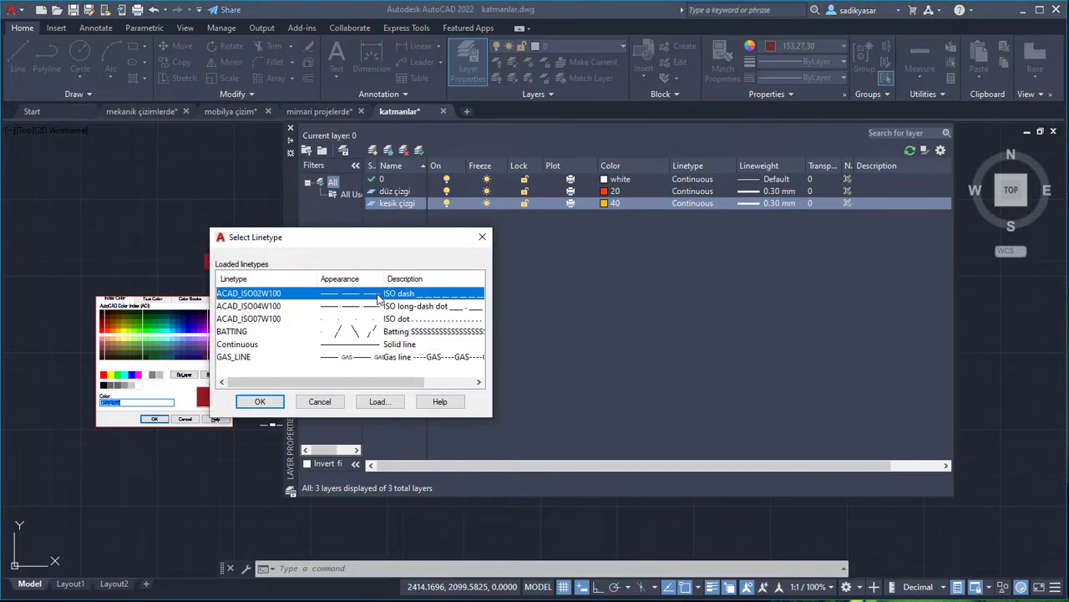
left_click(260, 401)
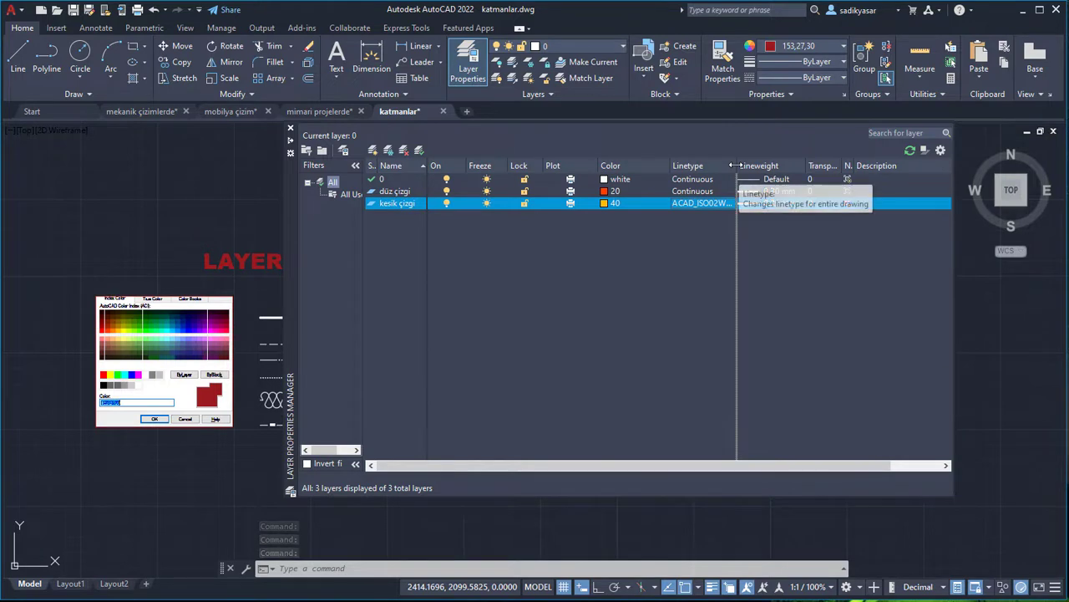
mouse_move(735, 164)
left_mouse_down()
mouse_move(820, 162)
mouse_move(719, 160)
mouse_move(759, 163)
left_mouse_up()
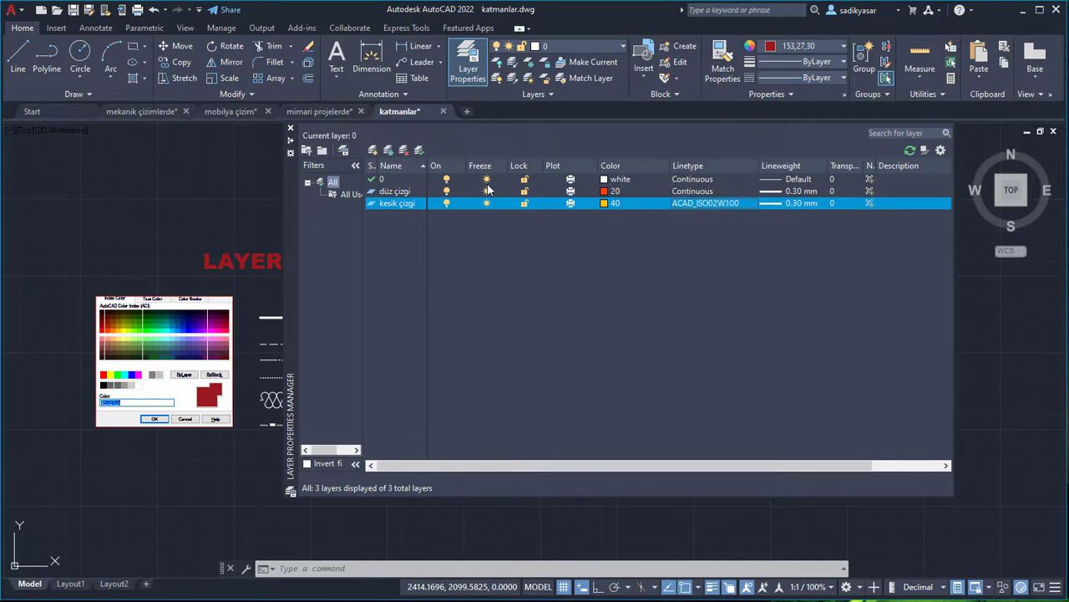
left_click(800, 205)
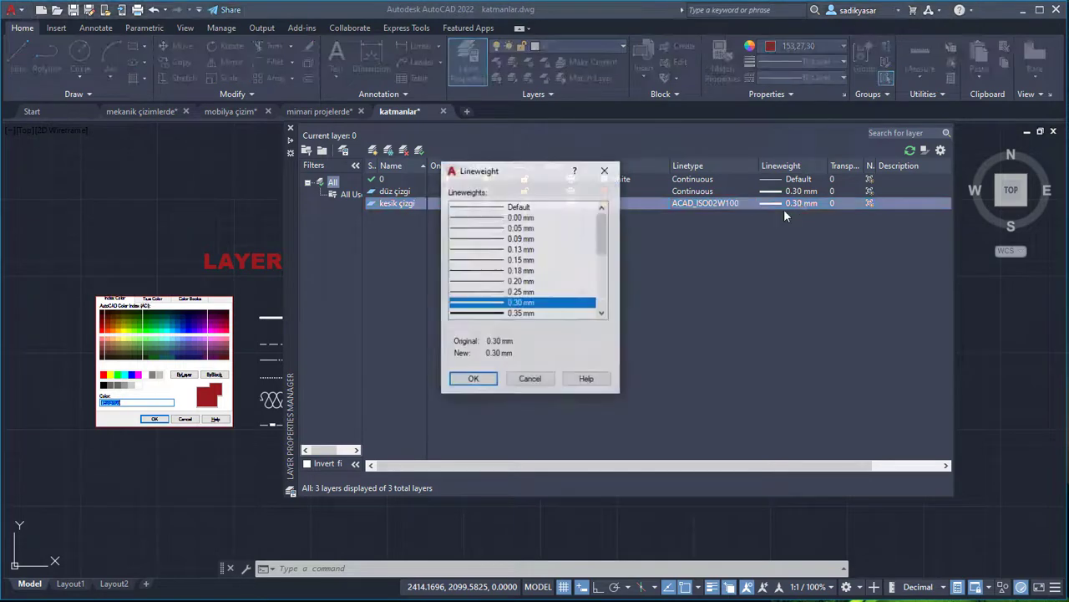
double_click(514, 239)
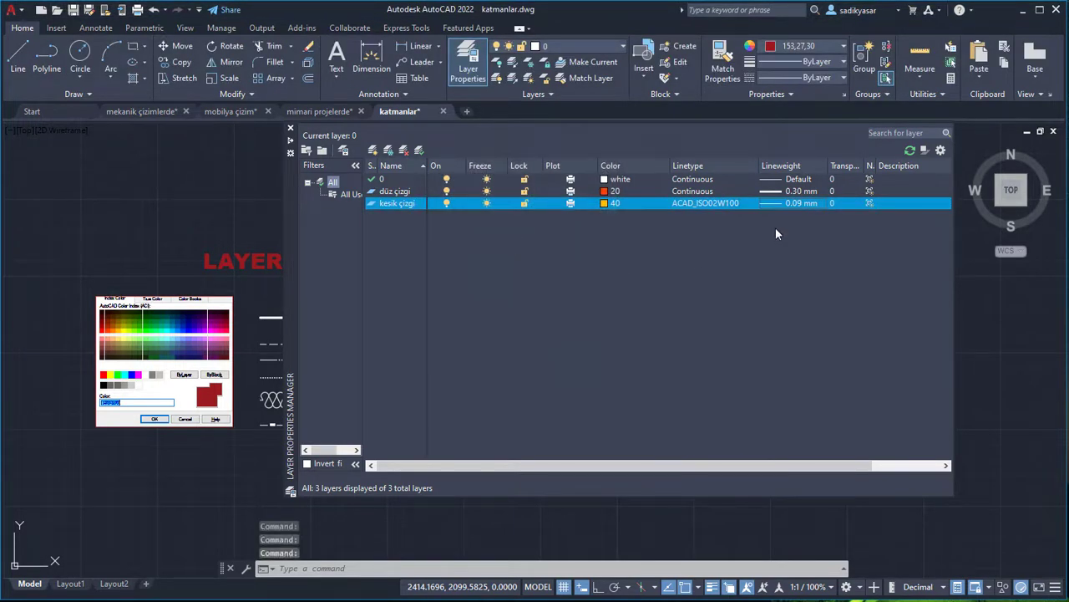
Step: Create a layer named 'kesik noktalı çizgi' with colour 70
left_click(373, 151)
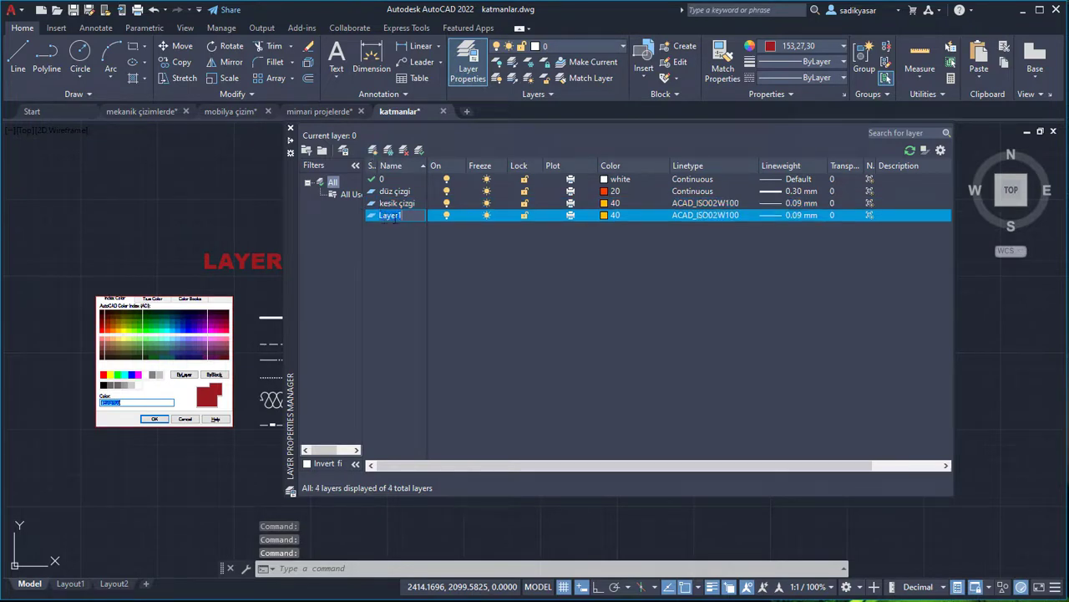
type("kesik")
type(" noktalı")
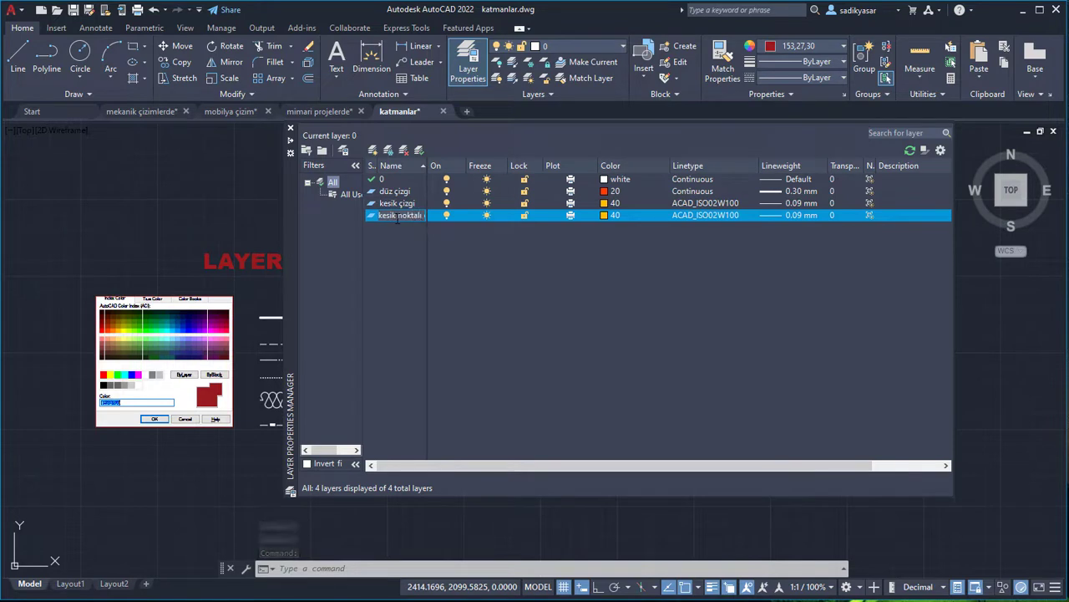
type(" çizg")
key("Return")
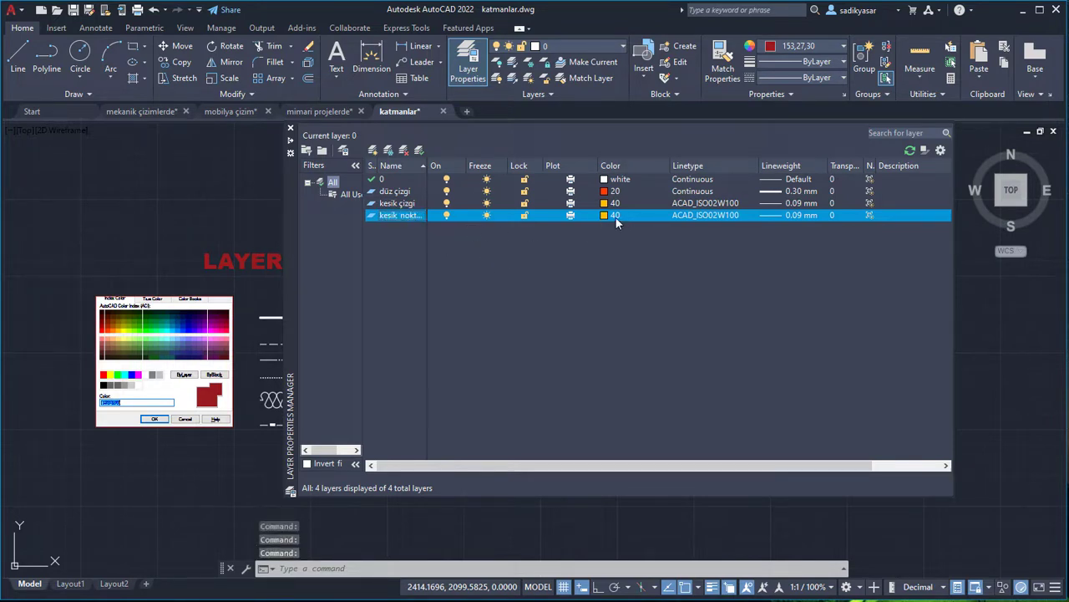
left_click(616, 219)
left_click(545, 257)
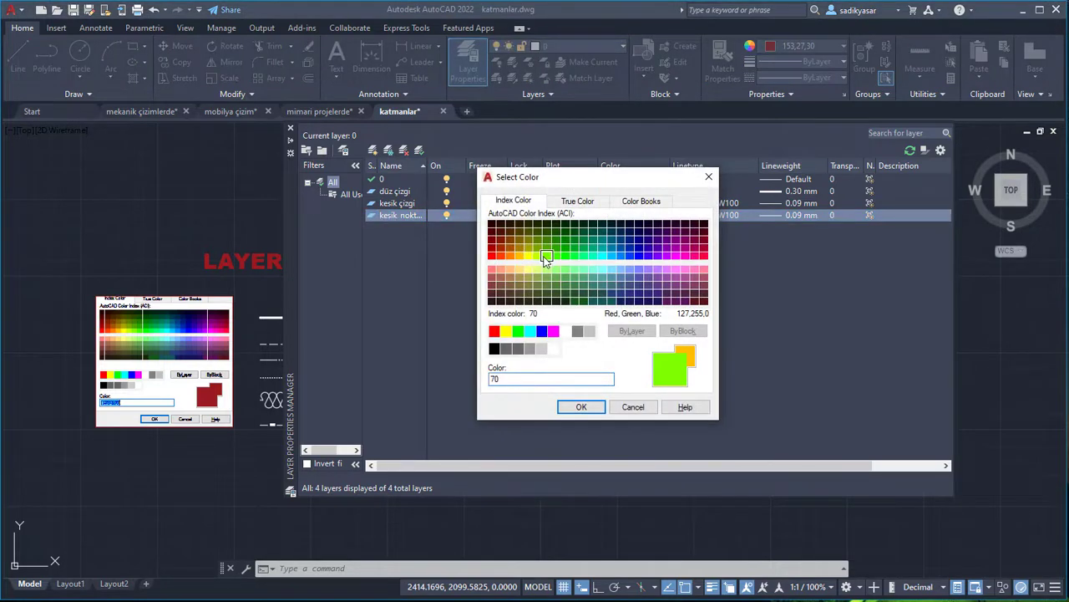
left_click(581, 407)
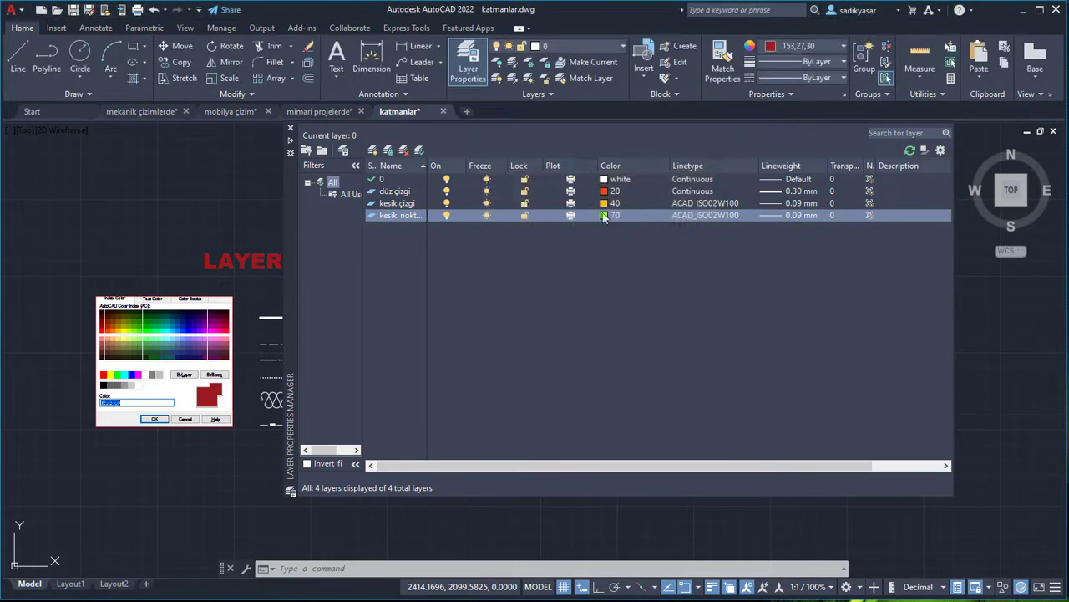
Step: Set kesik noktalı çizgi's linetype to ACAD_ISO04W100 and lineweight to 0.09 mm
left_click(705, 215)
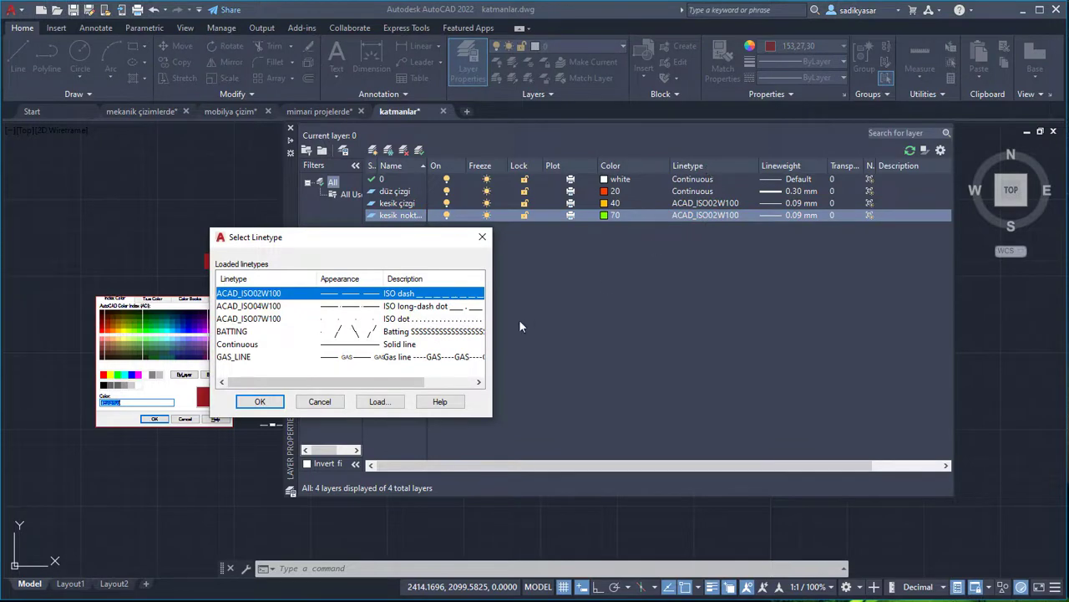
left_click(359, 307)
left_click(260, 401)
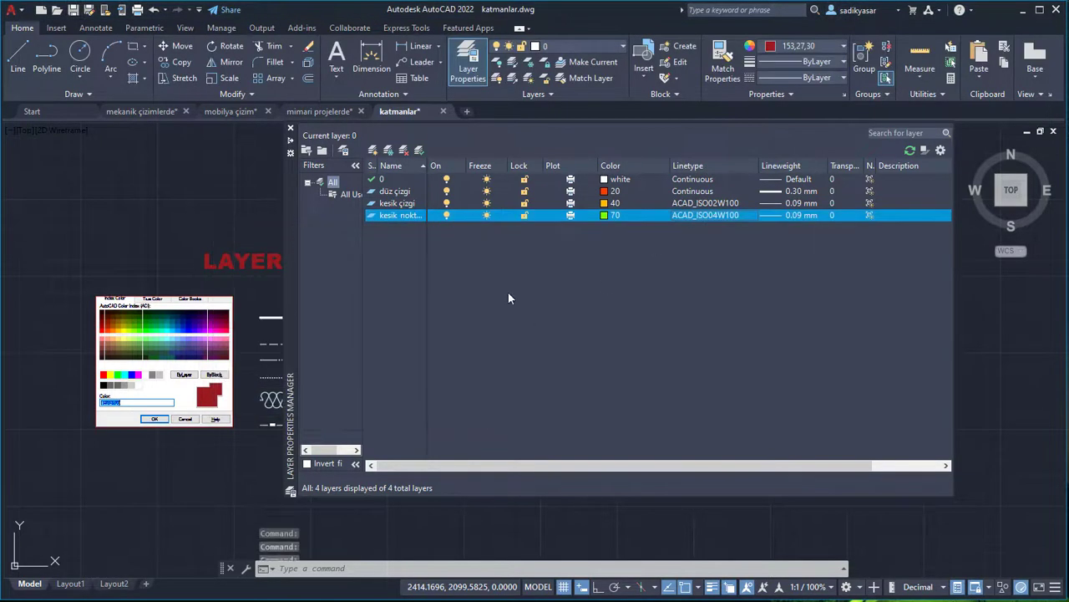
left_click(800, 216)
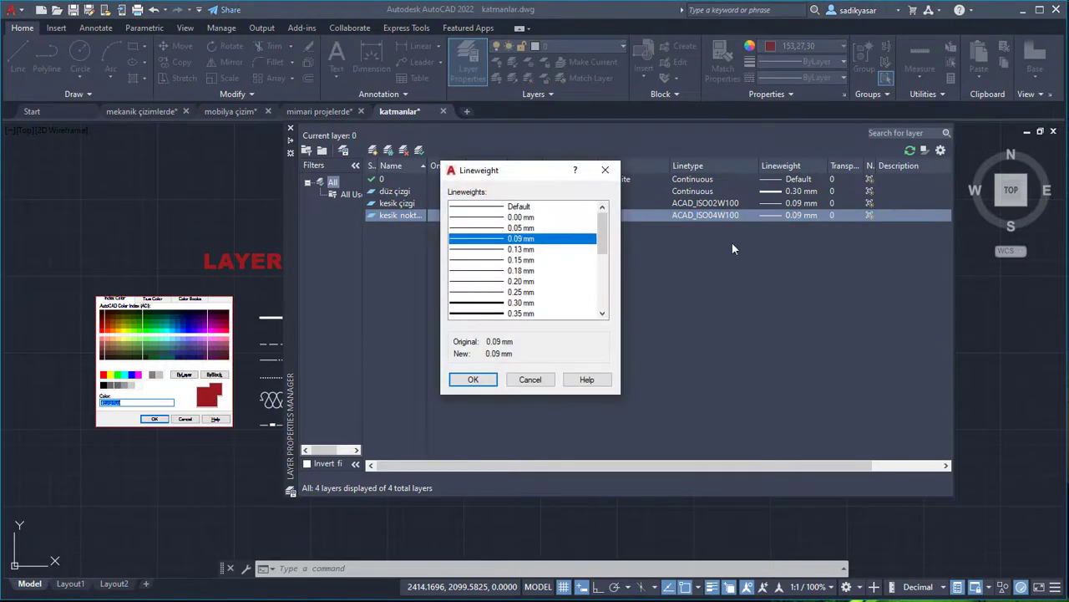
left_click(474, 380)
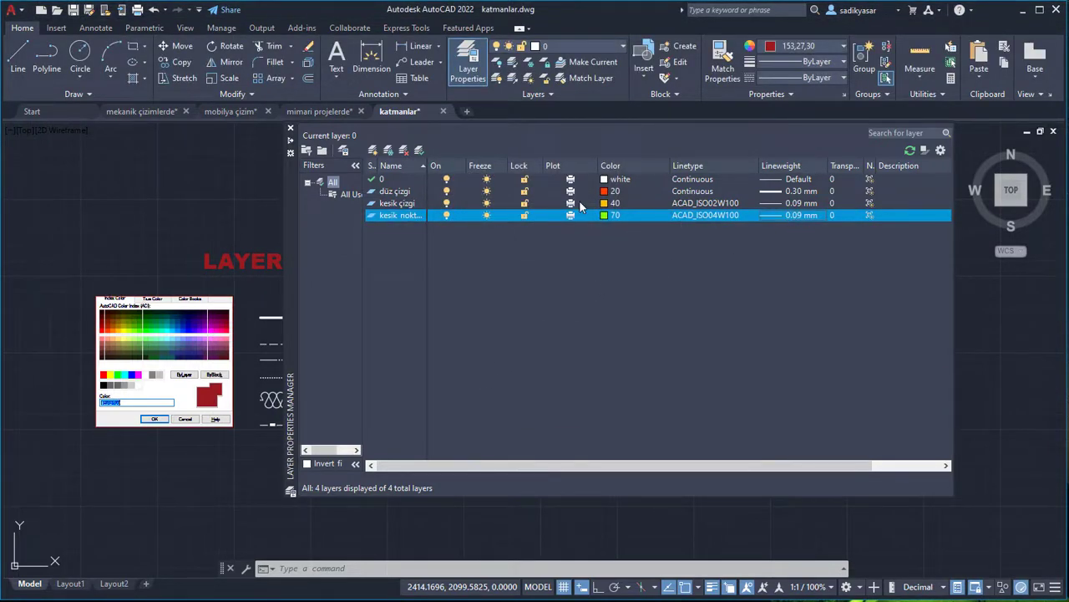
Step: Add the 'noktalı çizgi' layer with colour 142 and begin choosing its linetype
left_click(373, 150)
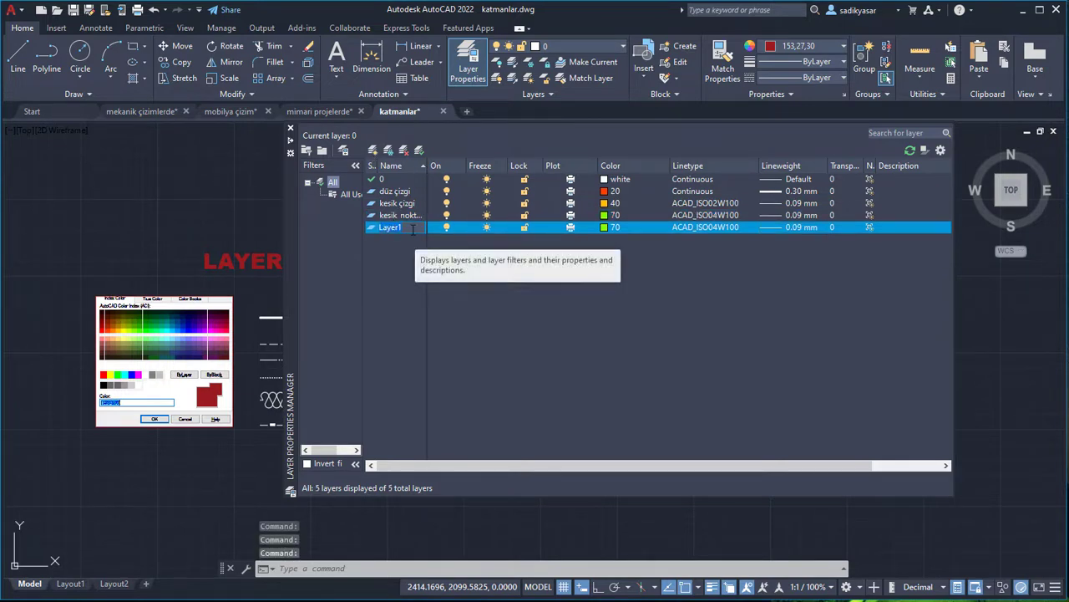
type("no")
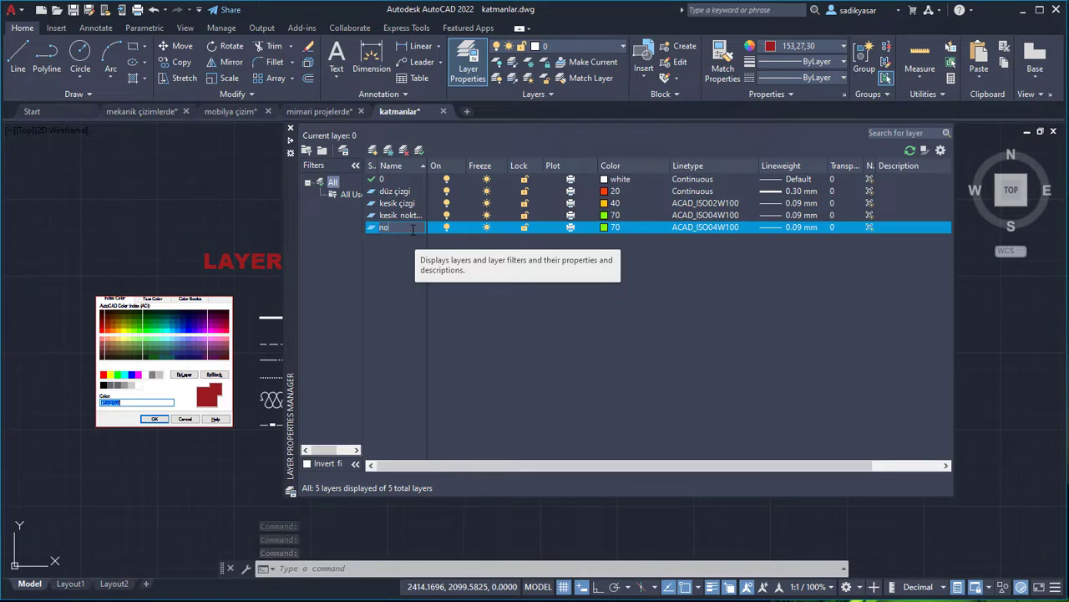
type("ktalı çizgi")
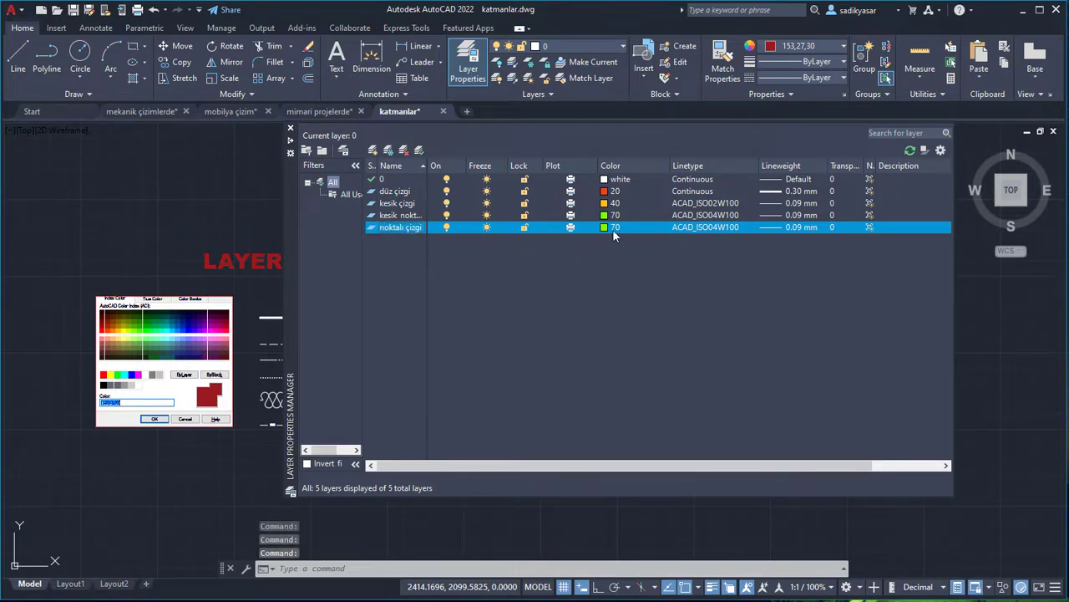
left_click(613, 227)
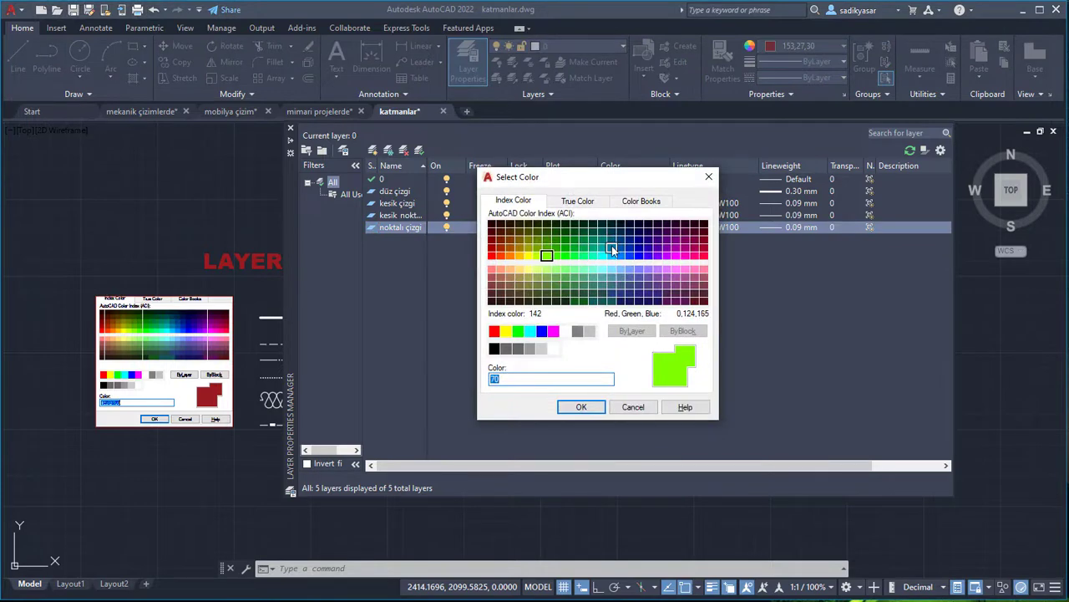
left_click(612, 247)
left_click(582, 408)
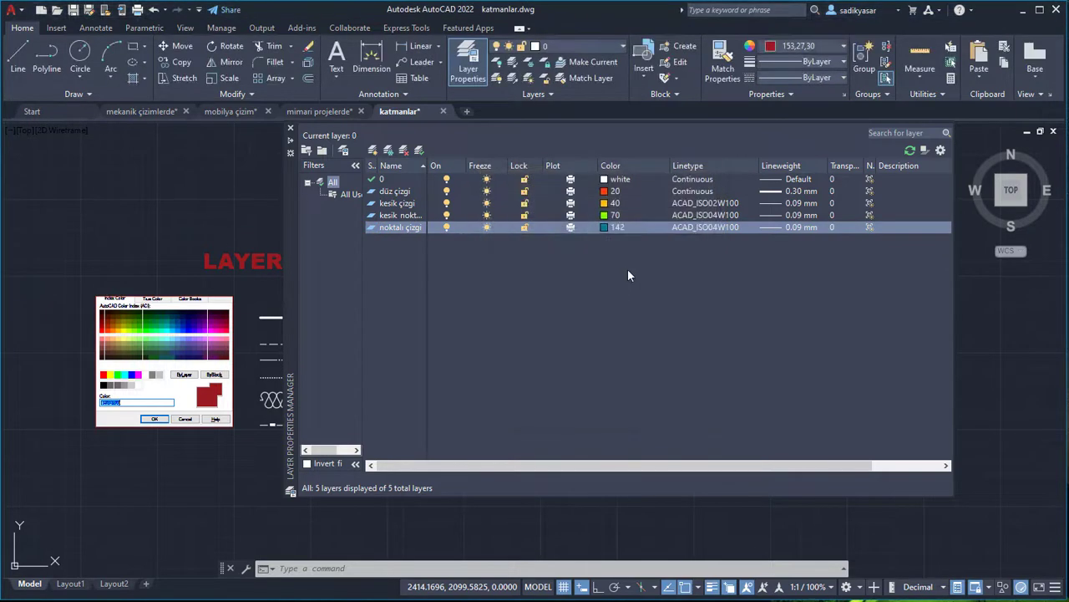
left_click(701, 226)
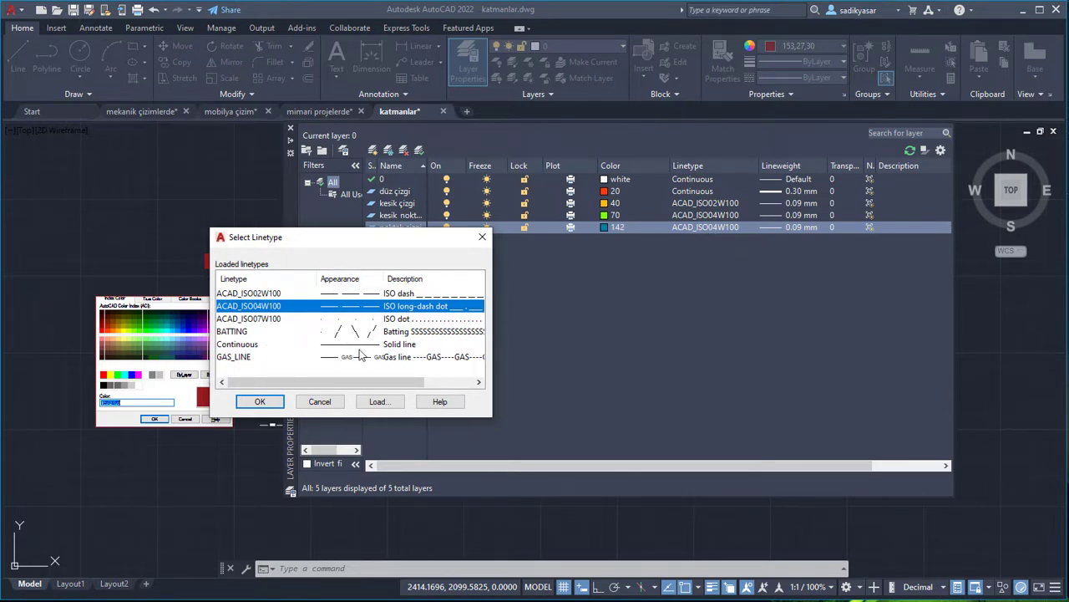
Step: Load the ACAD_ISO06W100 linetype and apply it to noktalı çizgi
left_click(434, 321)
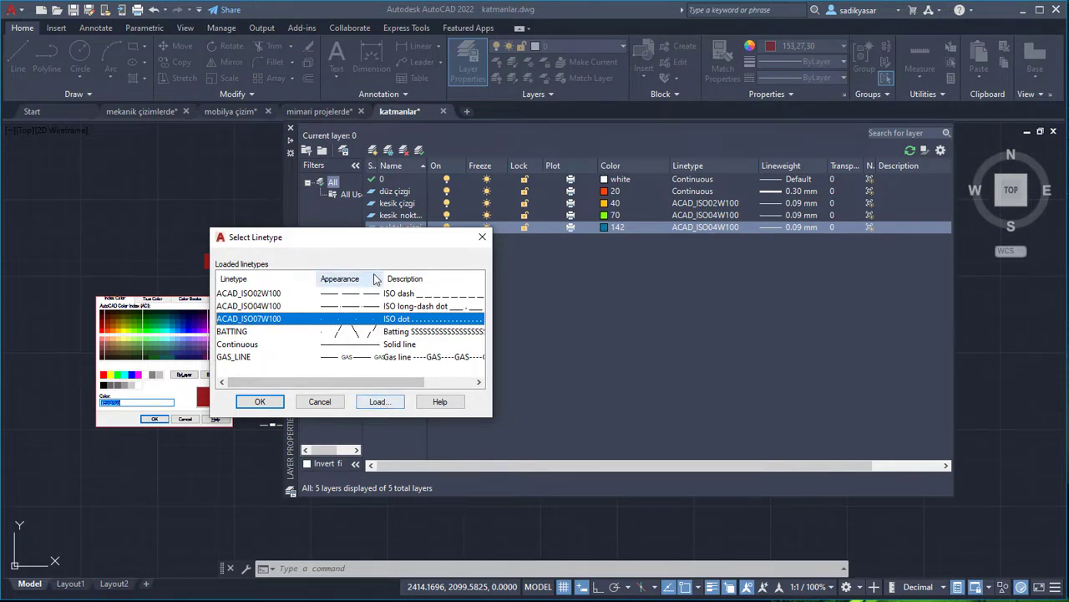
left_click_drag(365, 239, 382, 178)
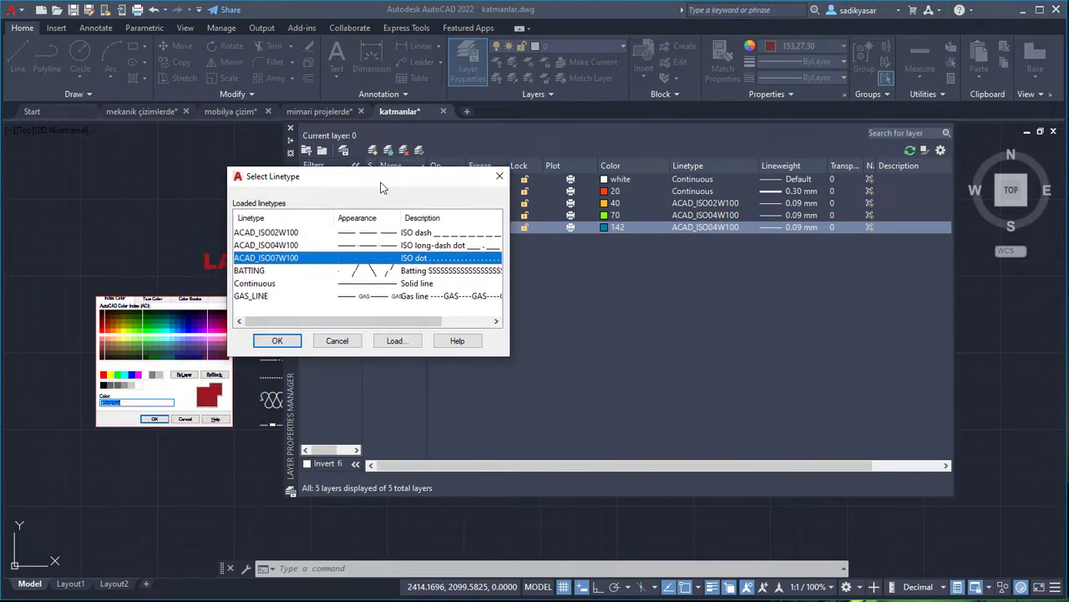
left_click(394, 341)
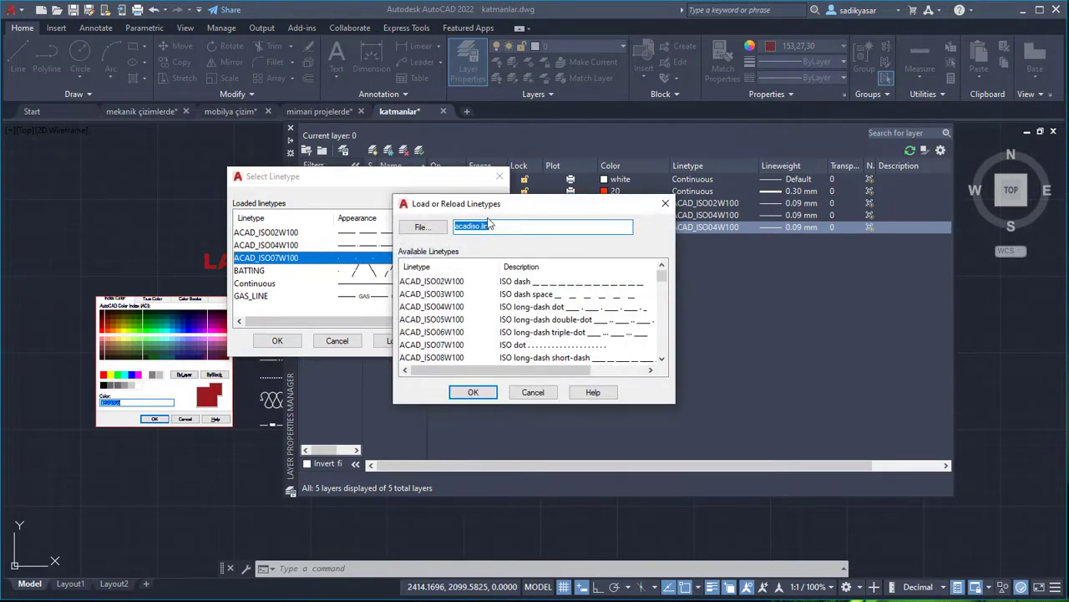
mouse_move(499, 196)
left_mouse_down()
mouse_move(498, 170)
mouse_move(604, 134)
left_mouse_up()
mouse_move(770, 203)
left_mouse_down()
mouse_move(773, 283)
mouse_move(779, 204)
left_mouse_up()
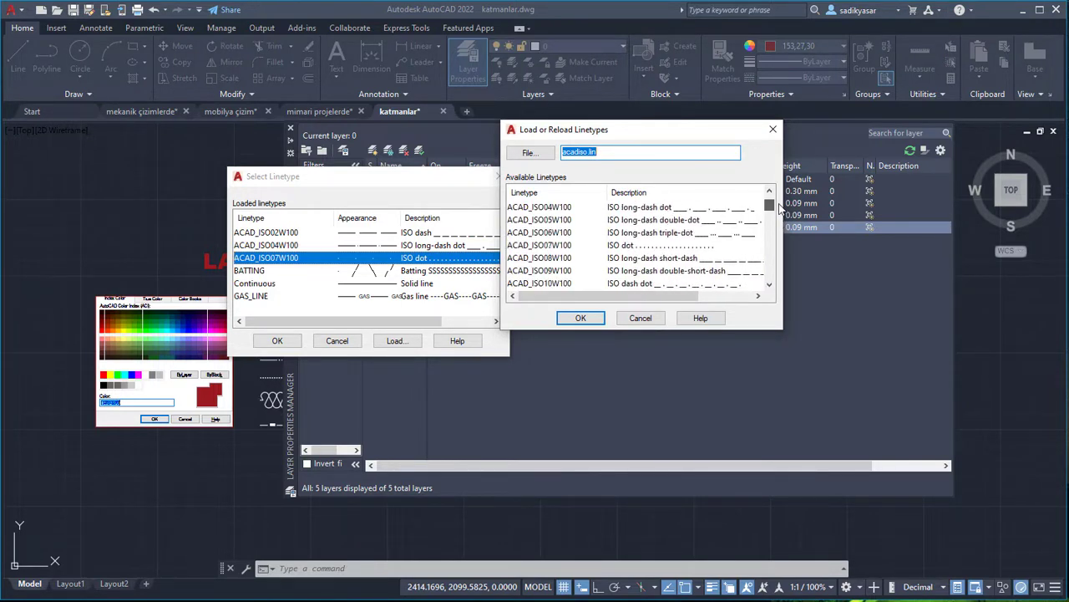
left_click(732, 234)
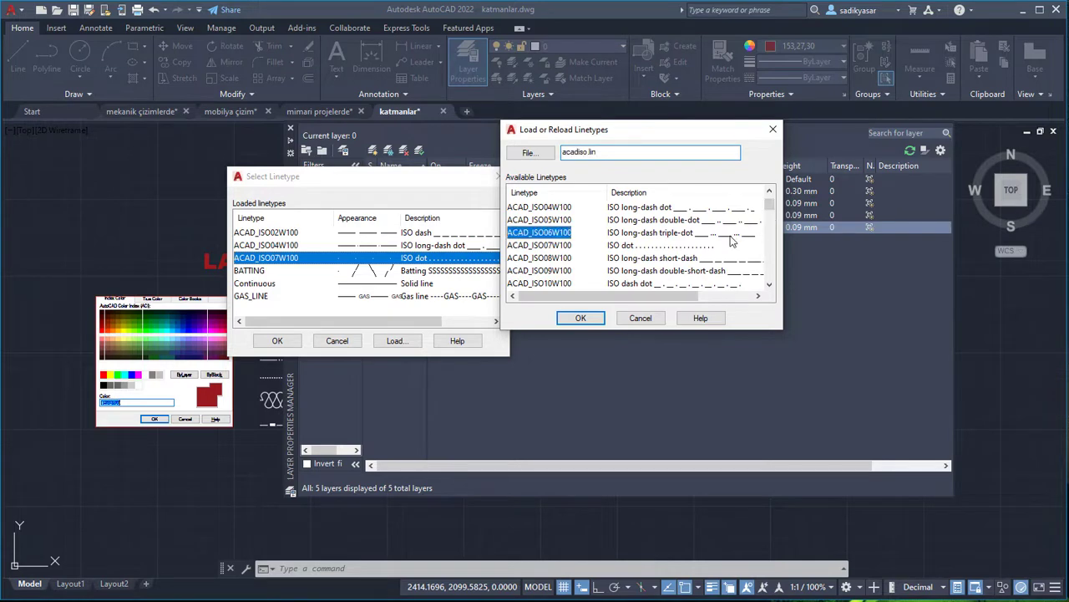
double_click(554, 232)
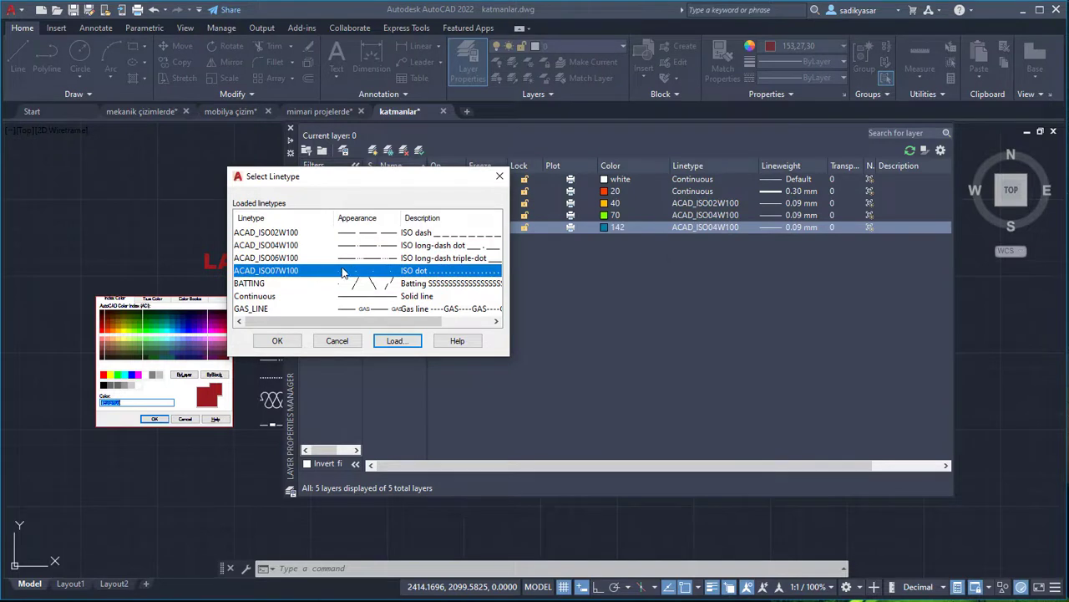
left_click_drag(295, 174, 301, 150)
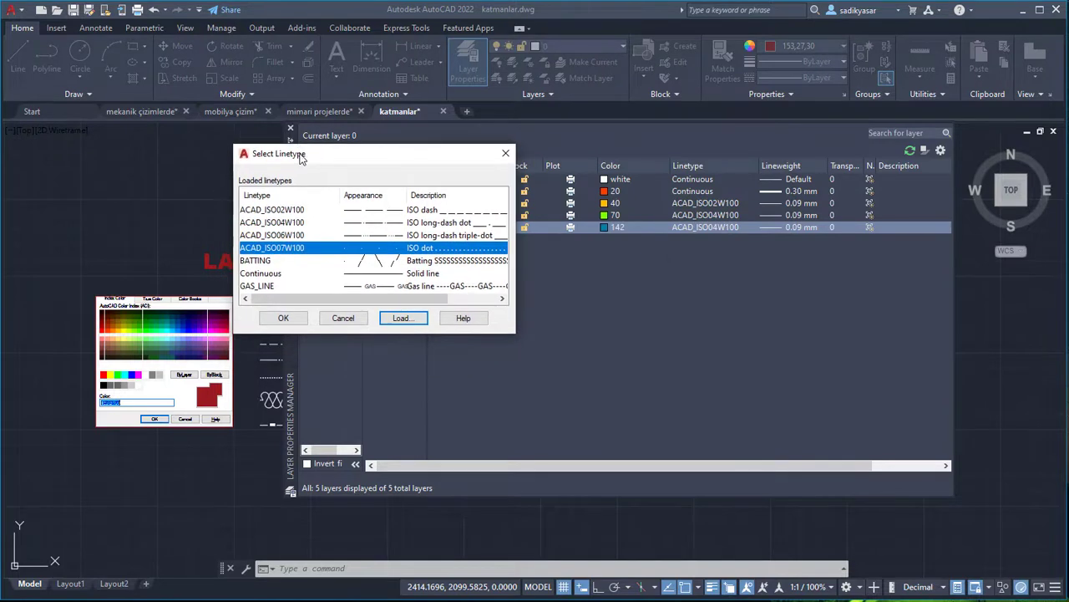
left_click(428, 286)
left_click(422, 235)
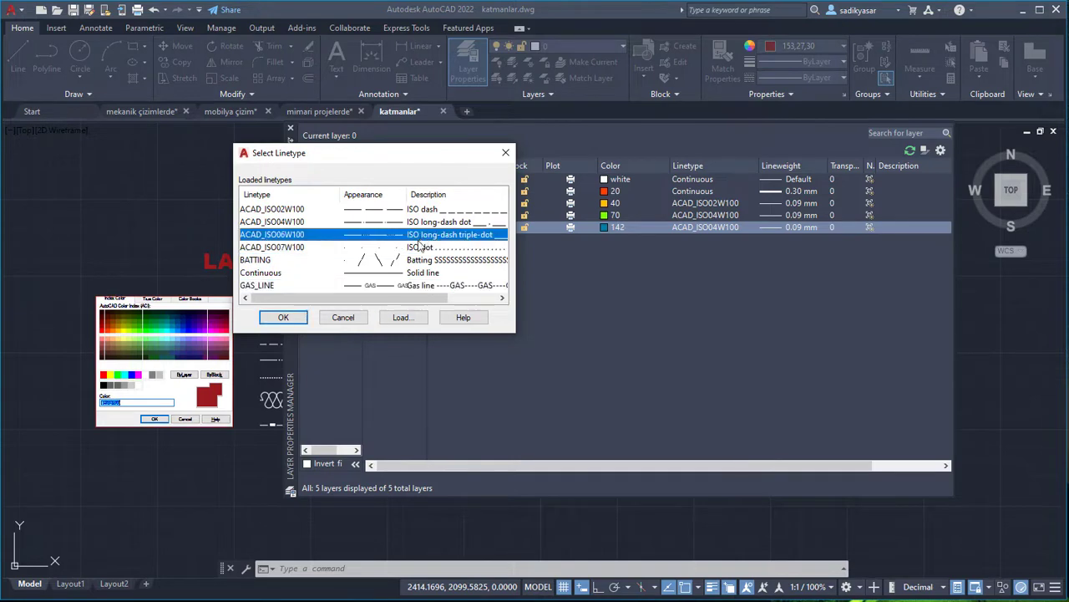
left_click(284, 319)
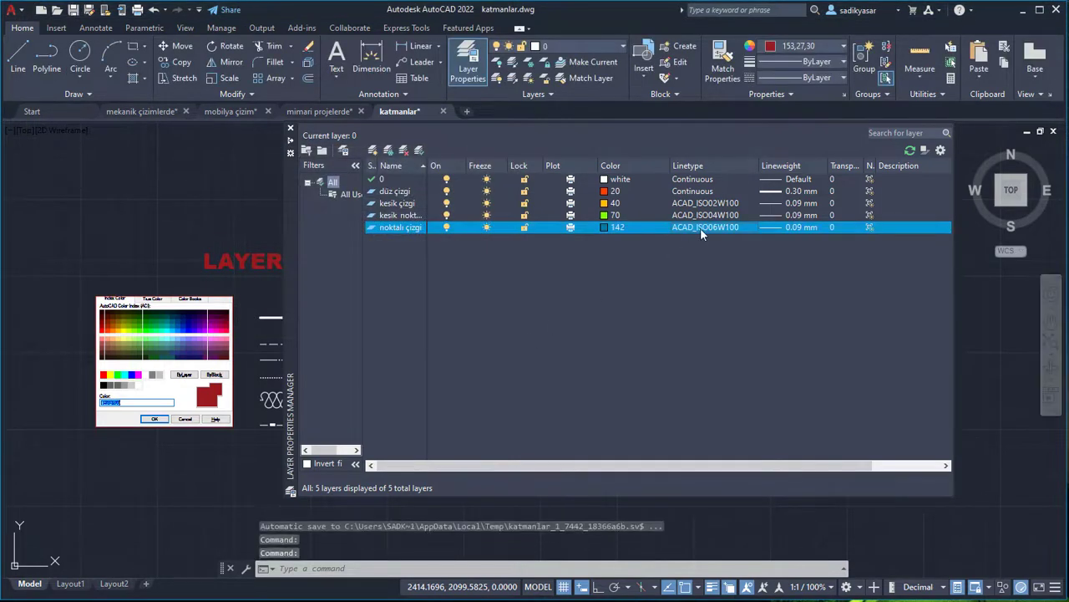
Step: Switch noktalı çizgi to ACAD_ISO07W100 and close the layer manager
left_click(700, 227)
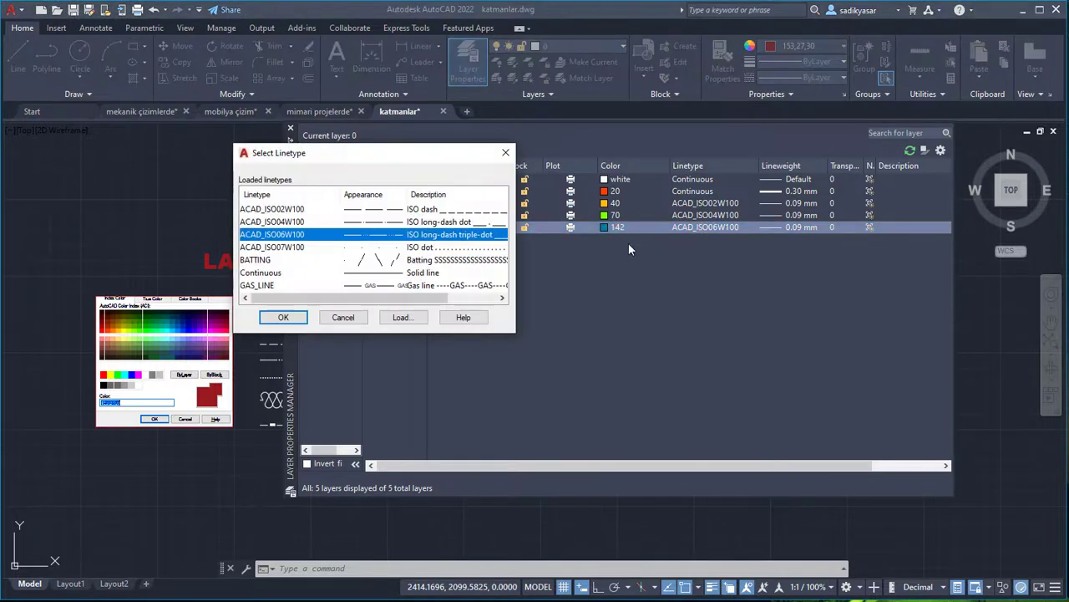
left_click(405, 249)
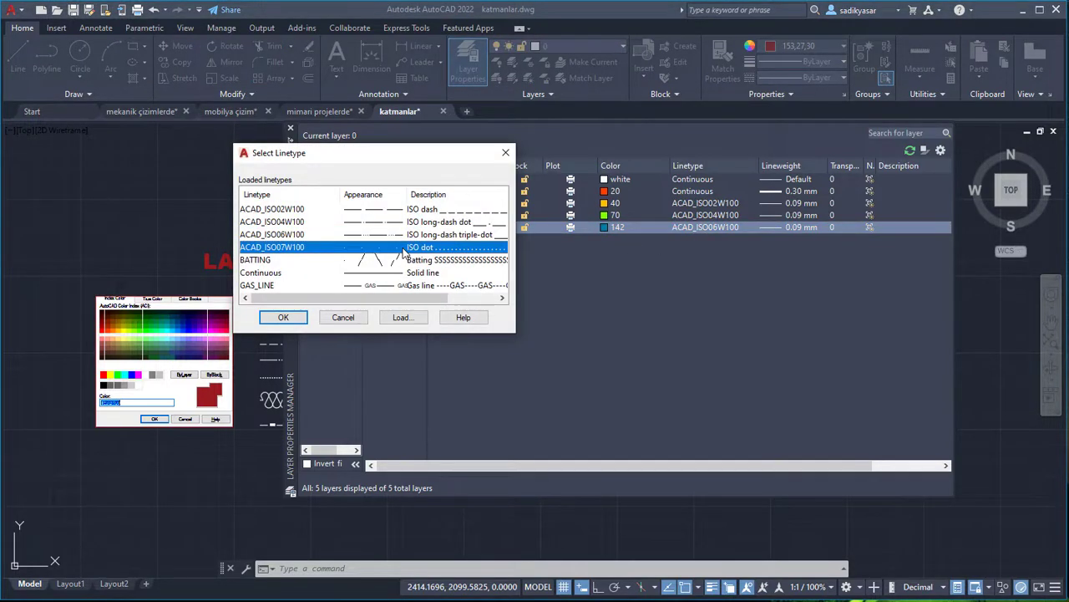
left_click(283, 317)
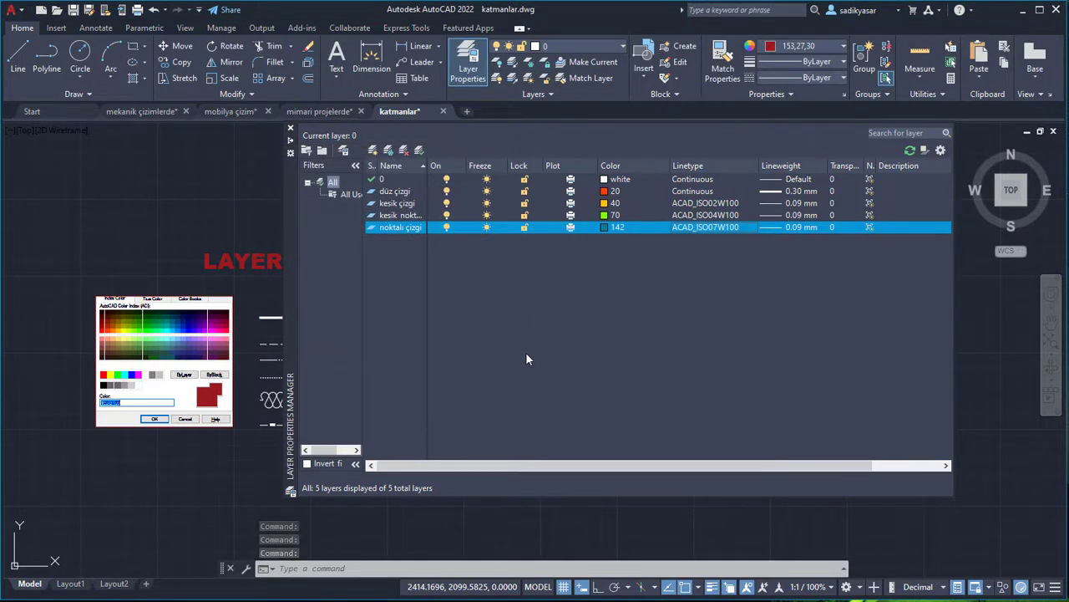
left_click(291, 130)
Step: Centre the view on the line samples and make düz çizgi the current layer
scroll(575, 284, "up", 2)
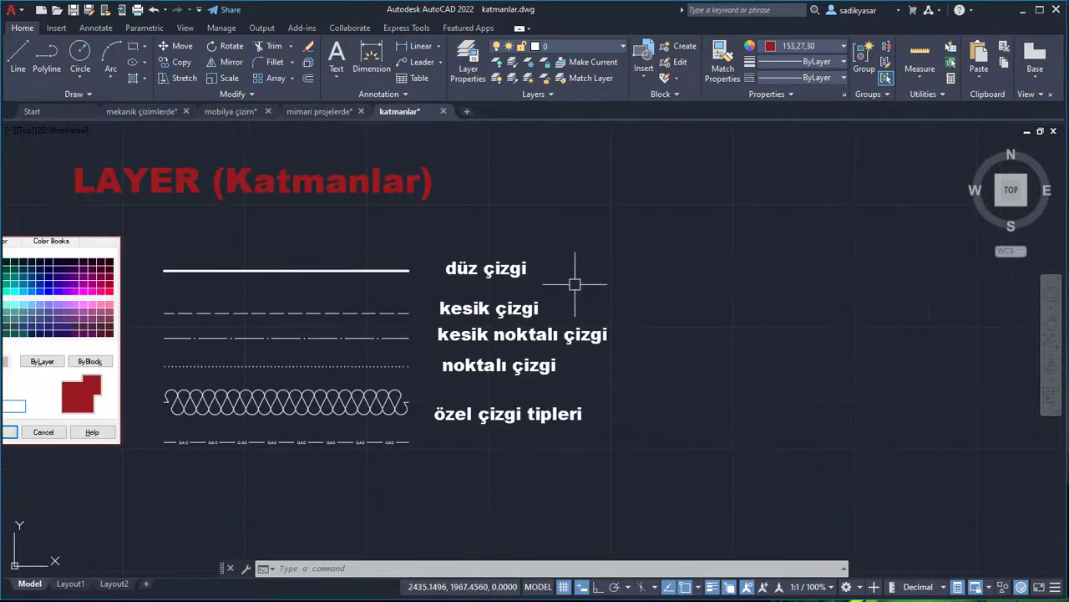
middle_click_drag(574, 284, 534, 293)
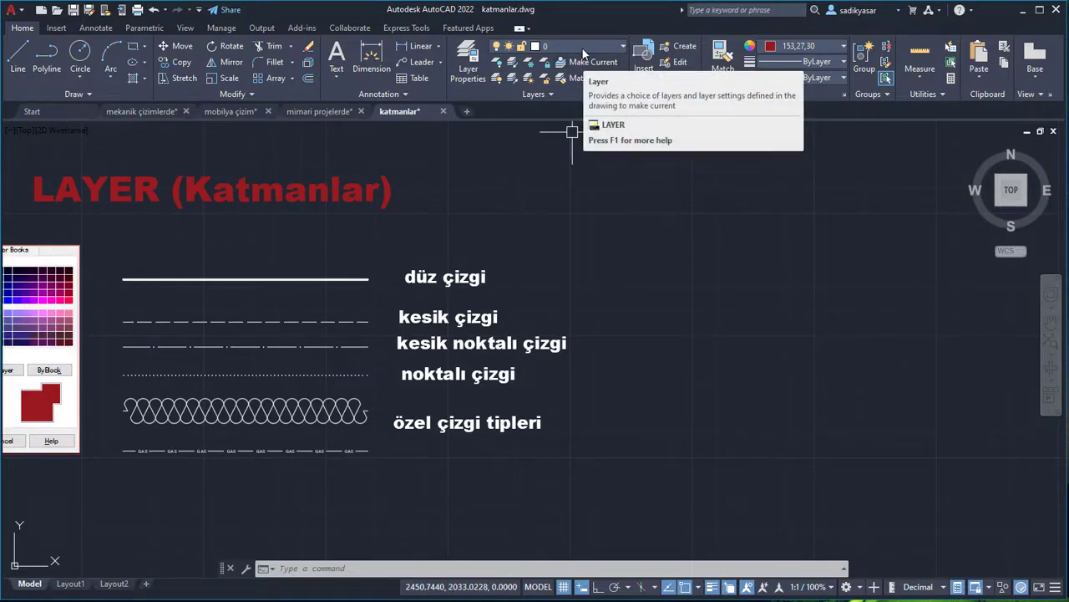
left_click(585, 46)
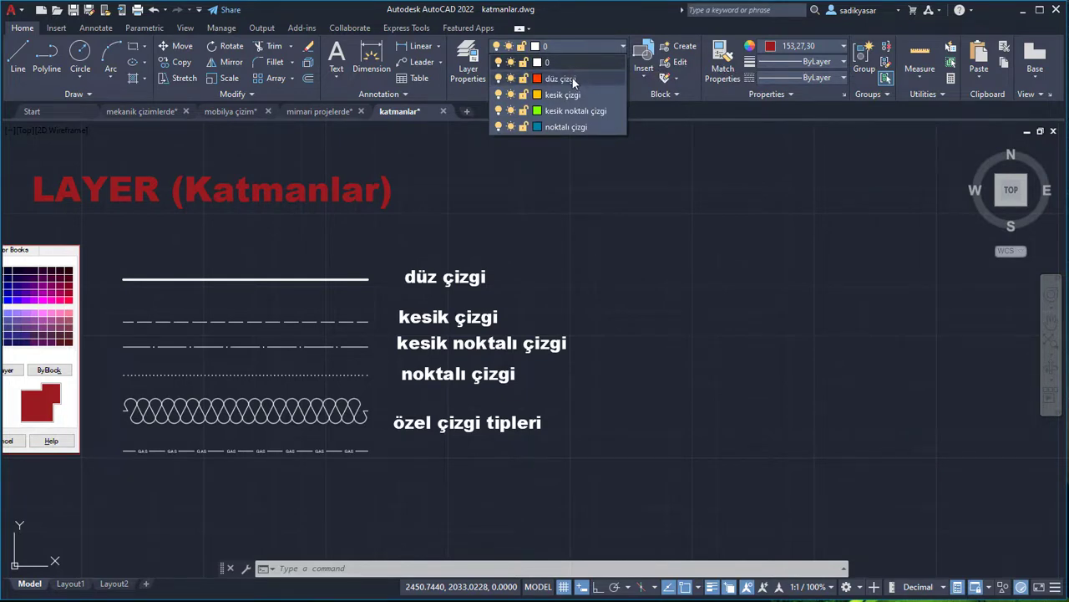
left_click(573, 78)
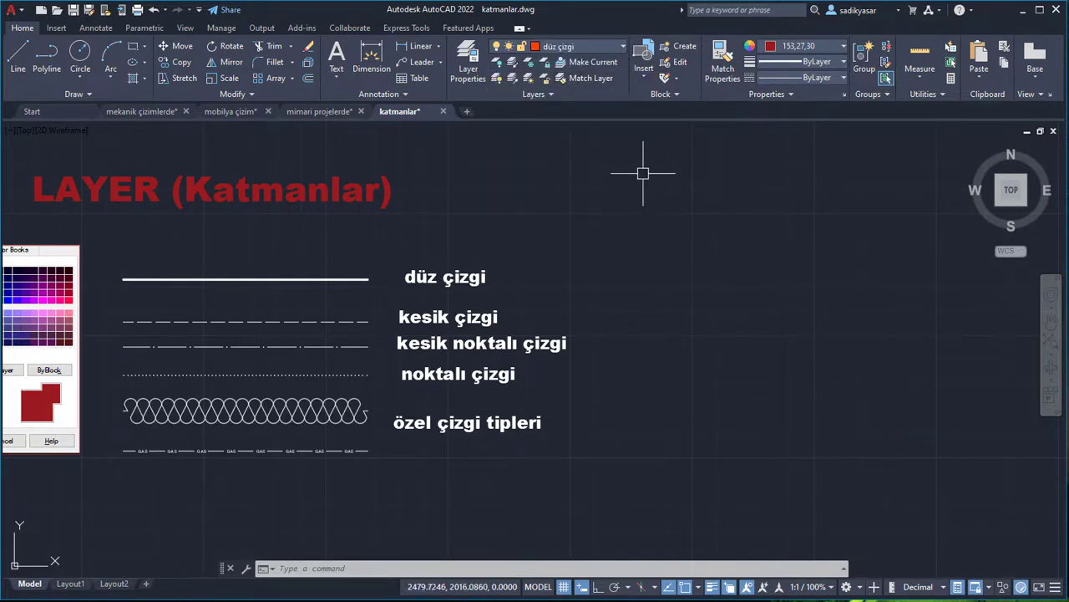
left_click(586, 46)
left_click(579, 78)
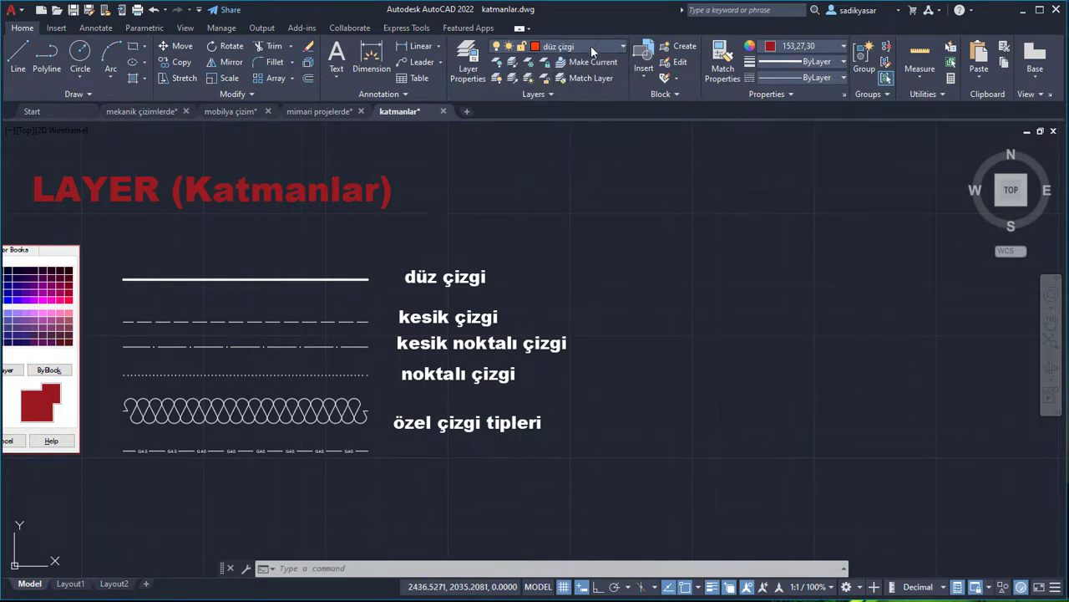
Step: Turn off the current düz çizgi layer, confirming the warning
left_click(590, 45)
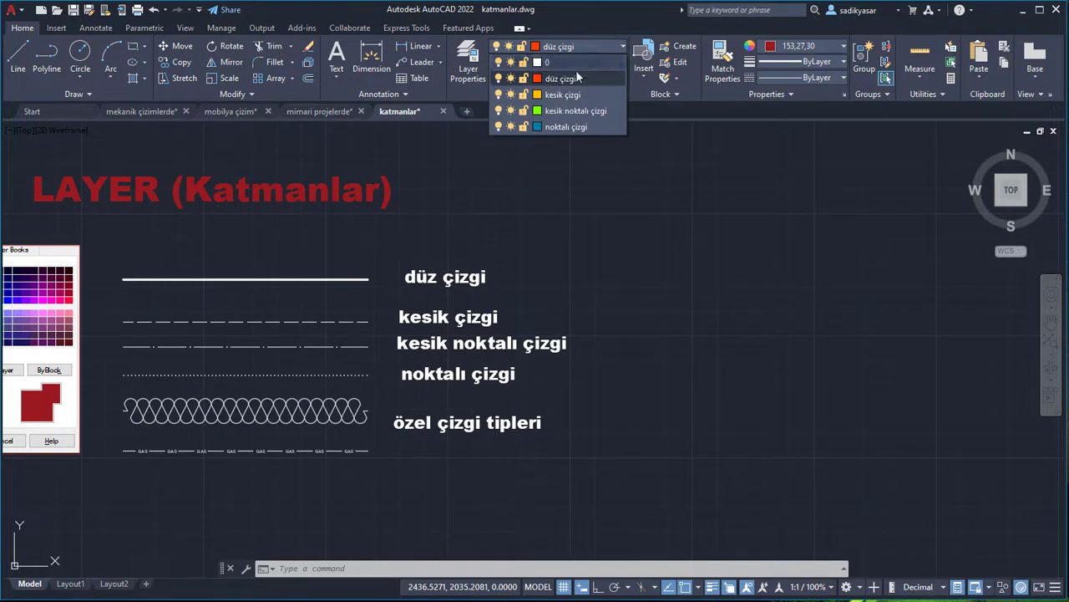
left_click(499, 78)
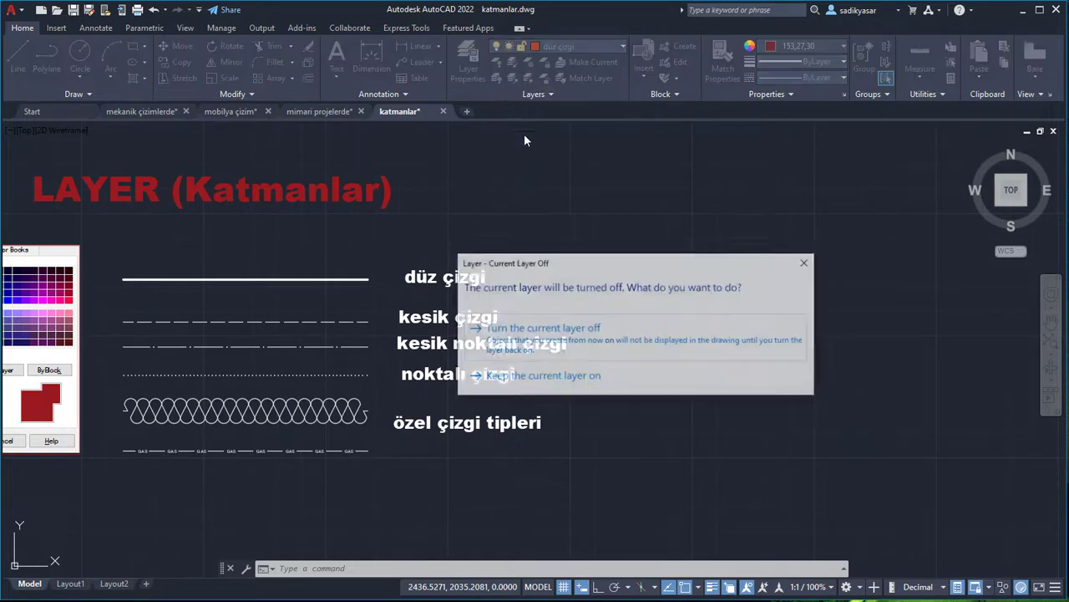
left_click(640, 350)
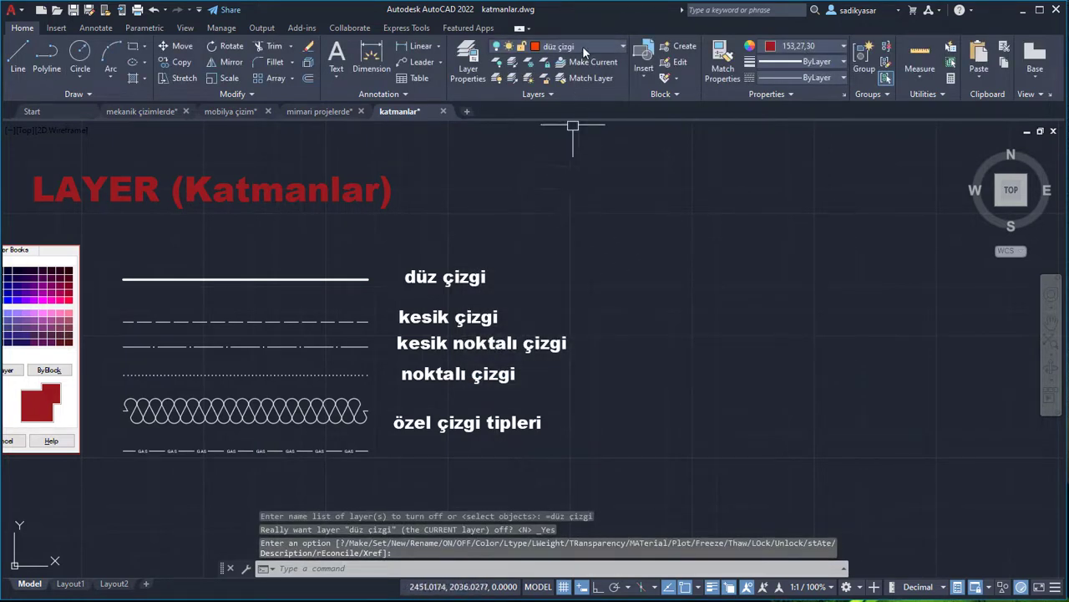
left_click(583, 46)
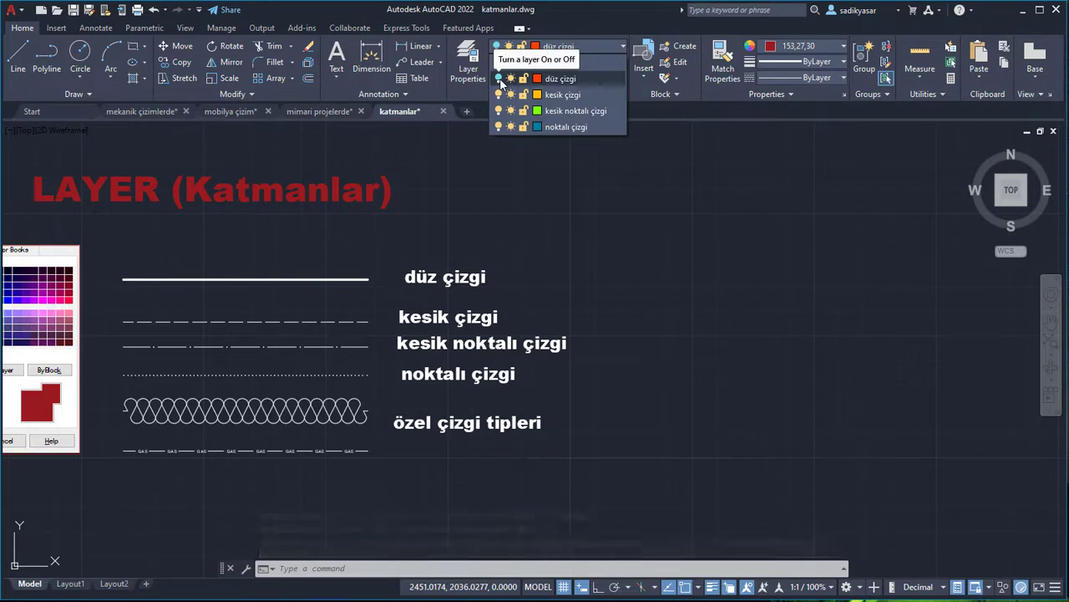
left_click(675, 181)
Step: Start a line with the L command, then cancel it
type("l")
key("Return")
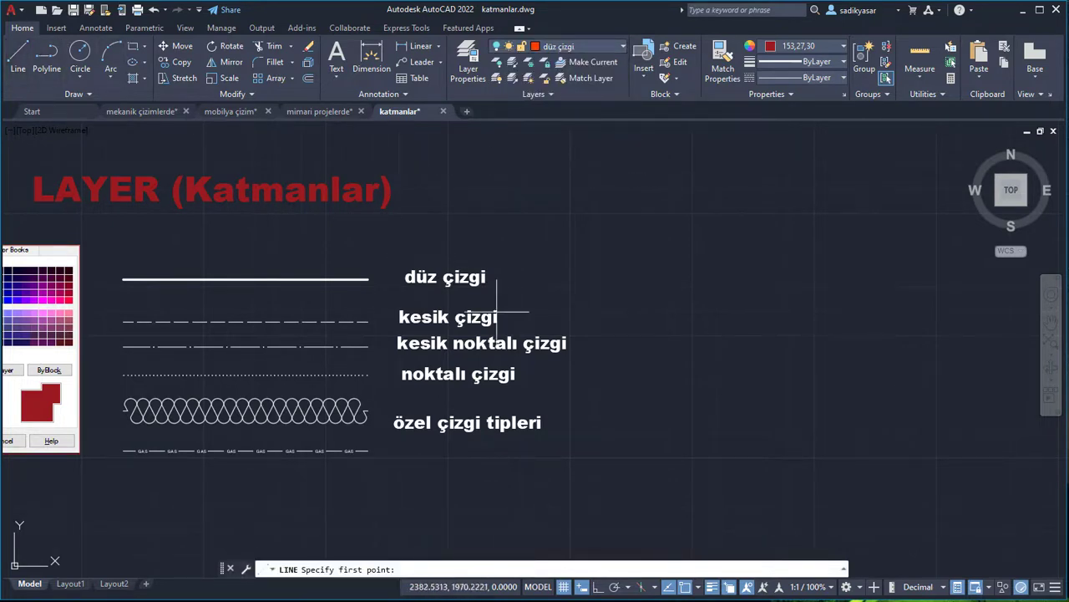
left_click(598, 275)
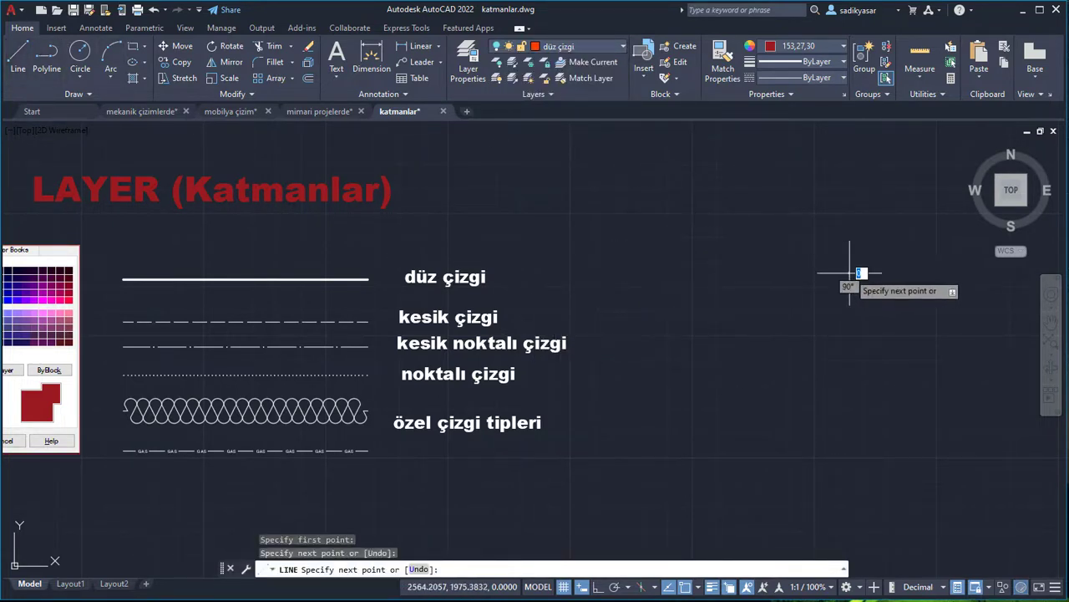
key("Return")
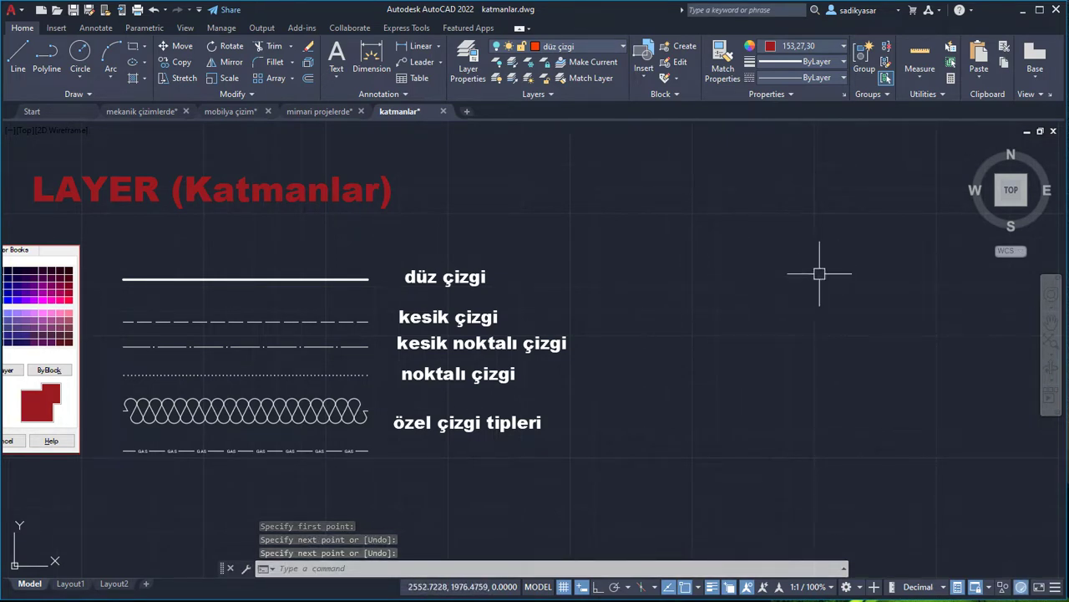
Step: Turn düz çizgi back on and erase the red line that reappears
left_click(593, 46)
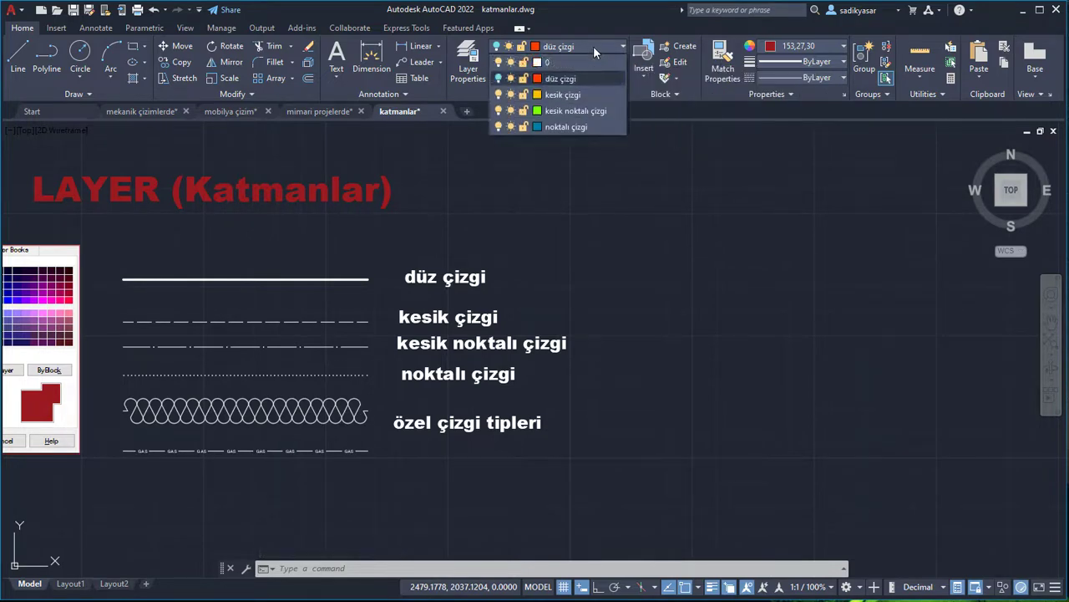
left_click(499, 78)
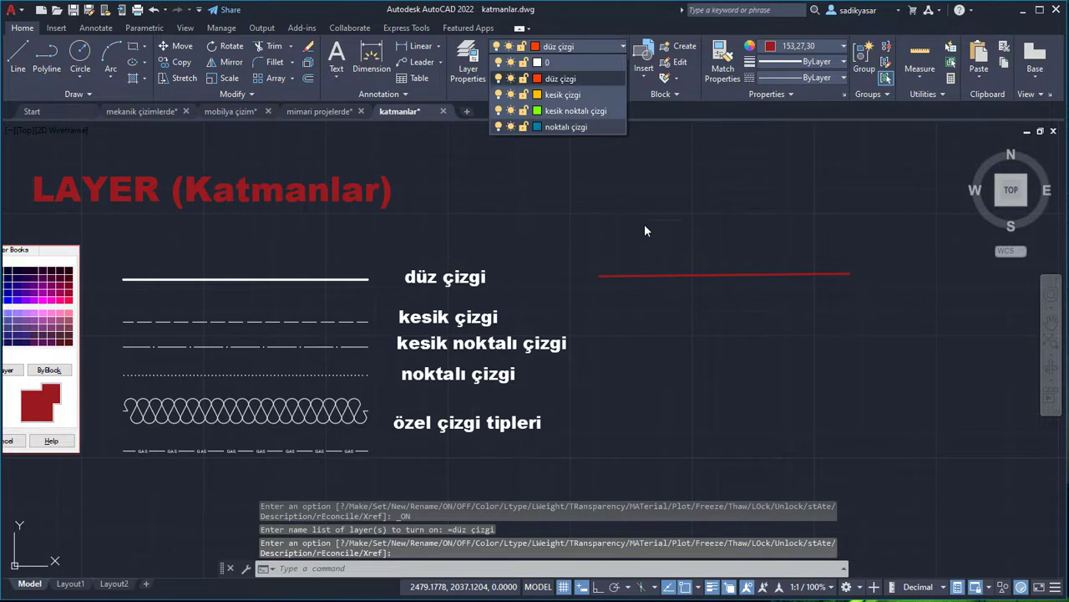
left_click(741, 232)
left_click(685, 310)
key("Delete")
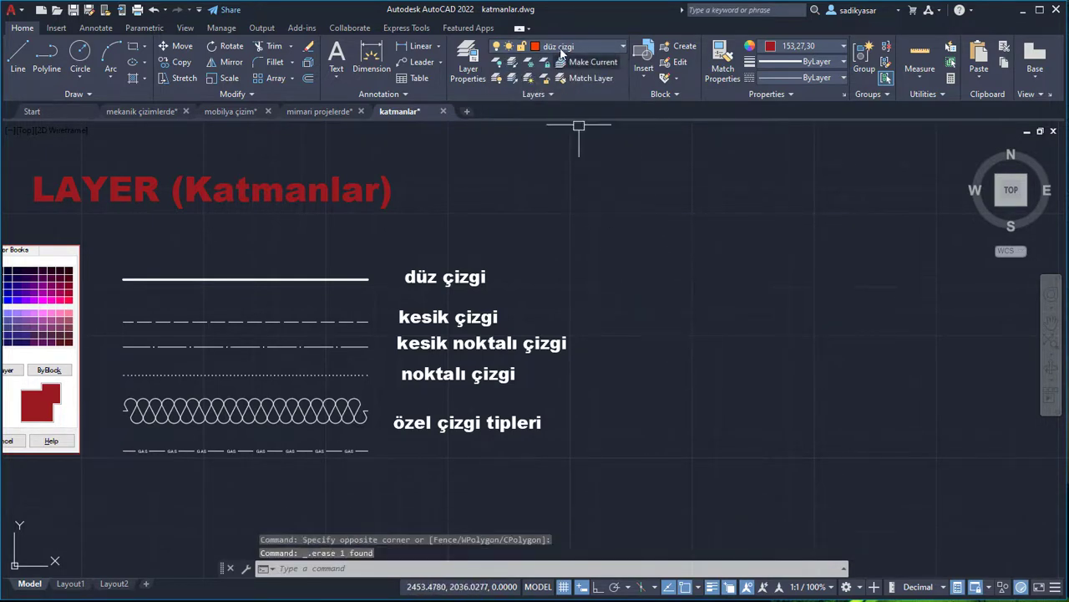
left_click(585, 47)
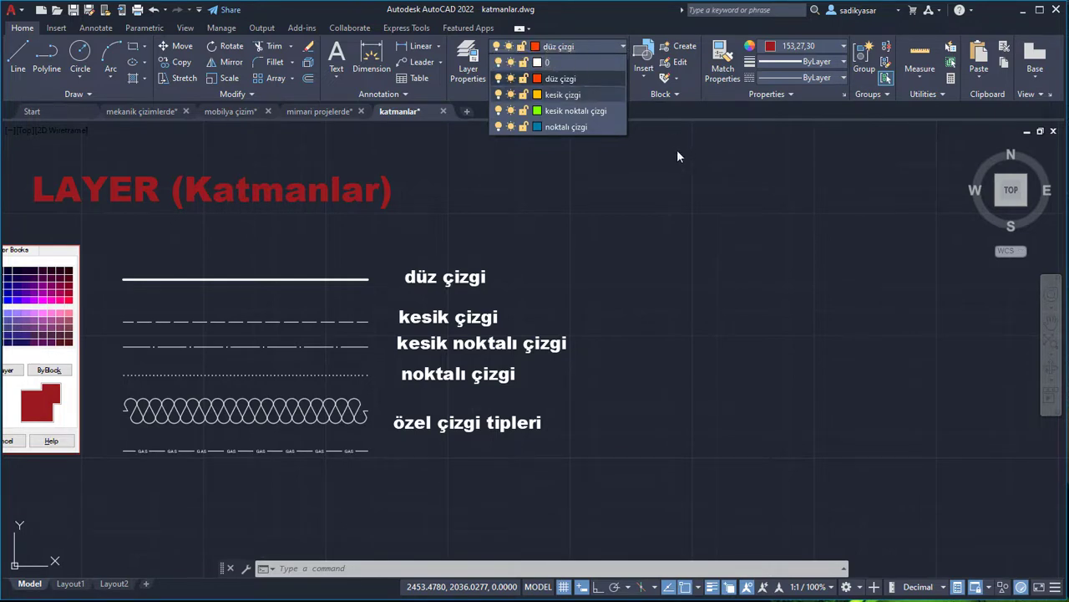
Step: Draw a 100-unit horizontal line on düz çizgi right of the labels, using Ortho
left_click(752, 165)
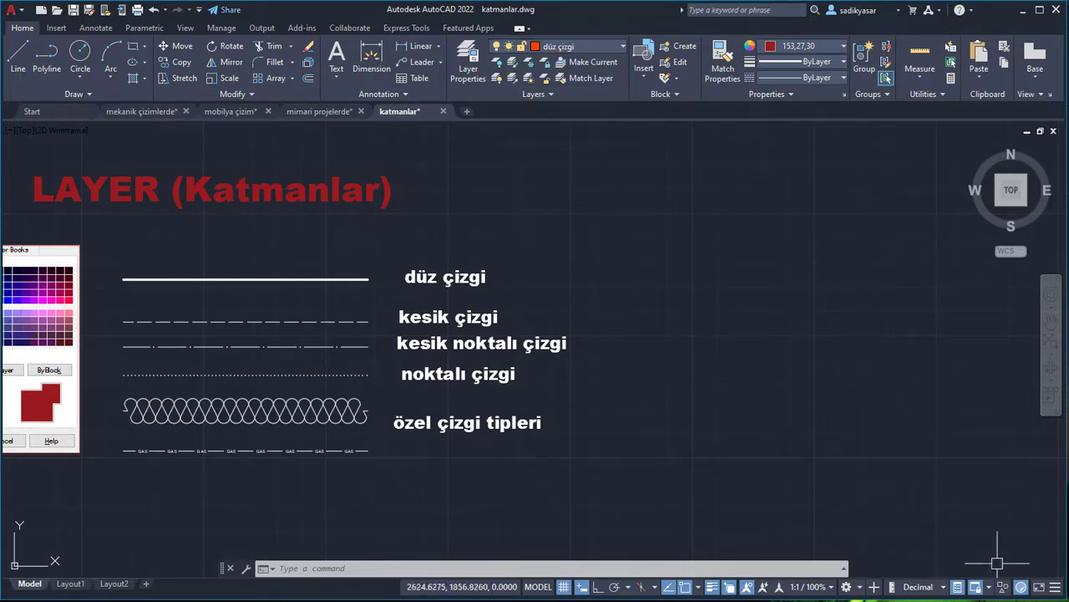
left_click(27, 60)
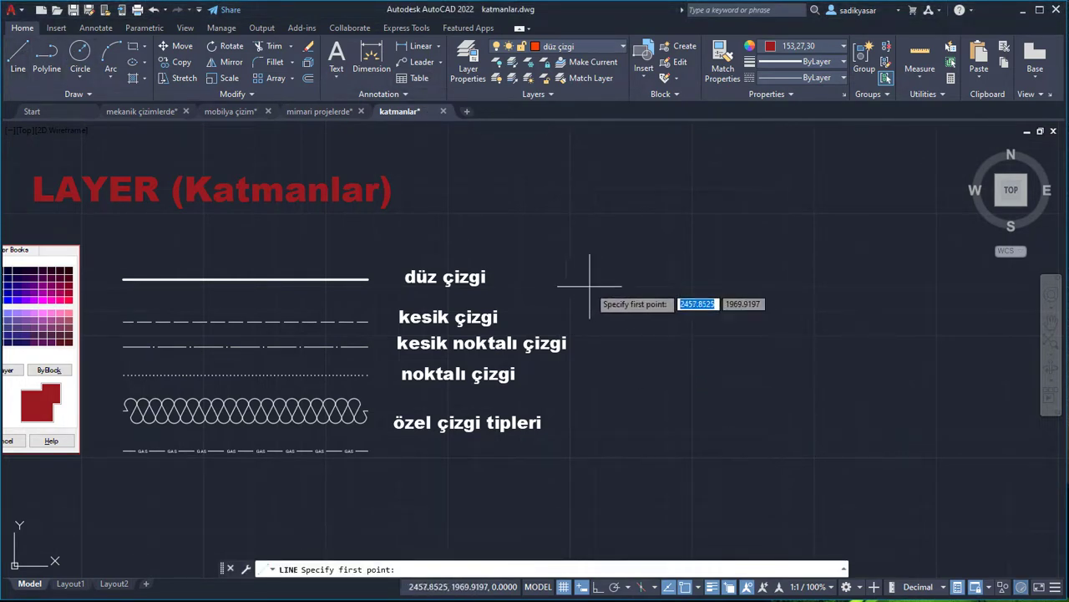
left_click(572, 276)
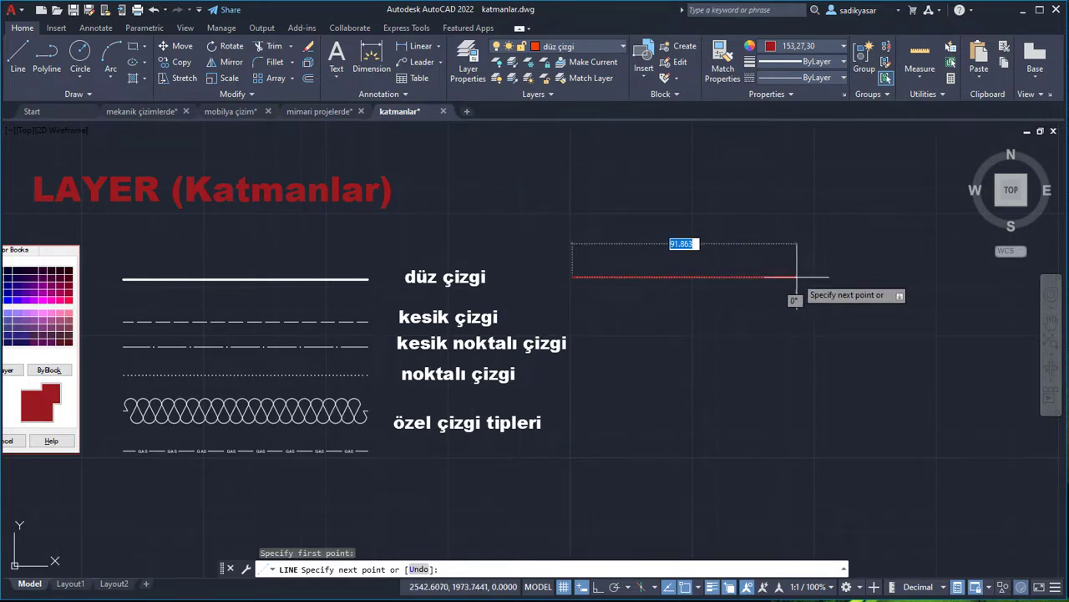
key("F8")
type("100")
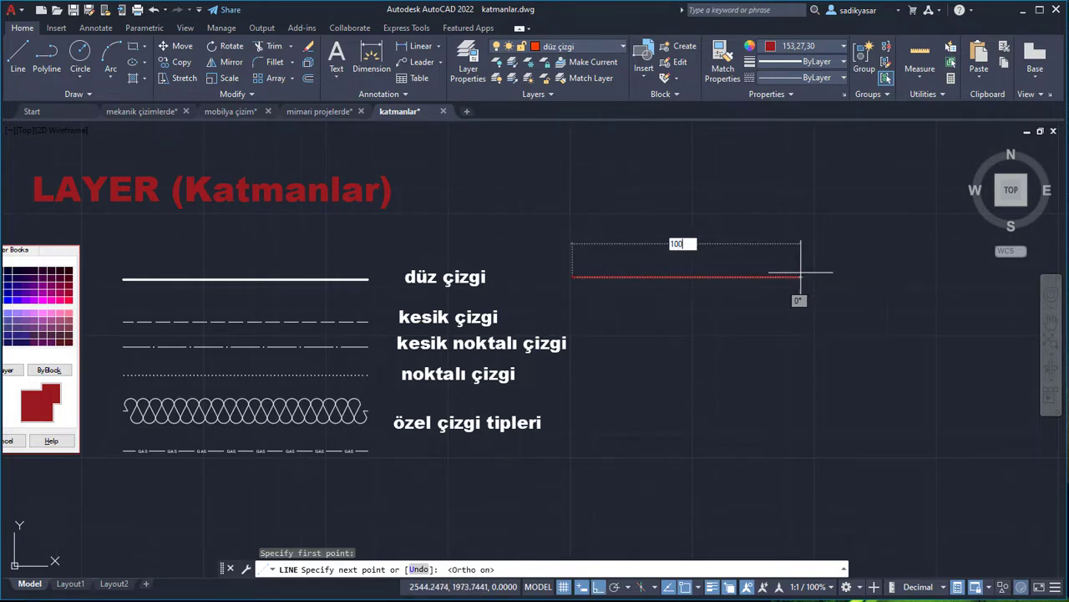
key("Return")
key("Return")
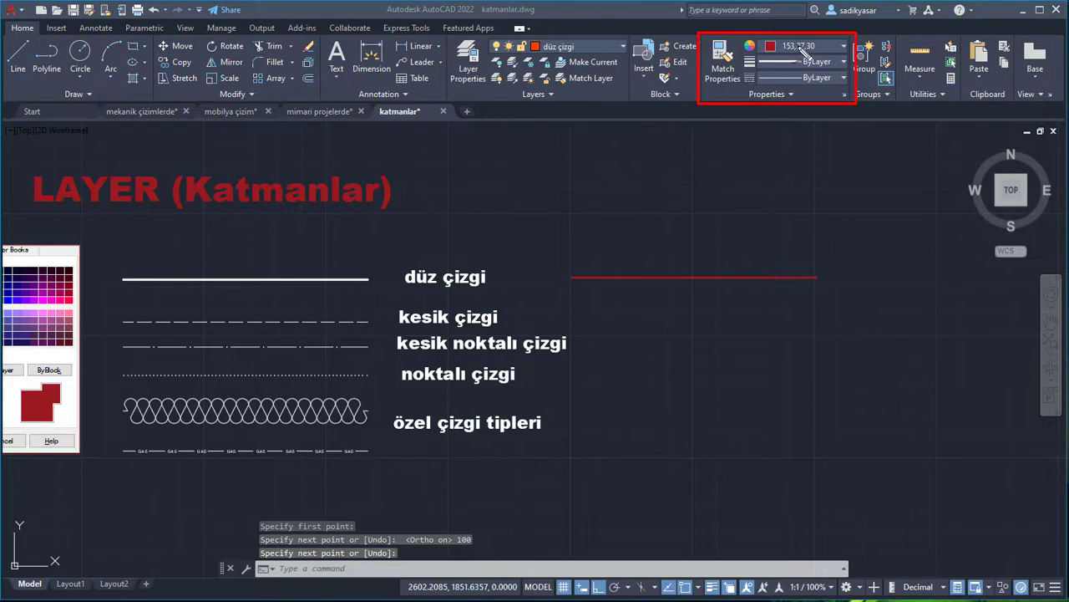
Step: Select the new red line to check its properties, then clear the selection
left_click_drag(801, 51, 677, 278)
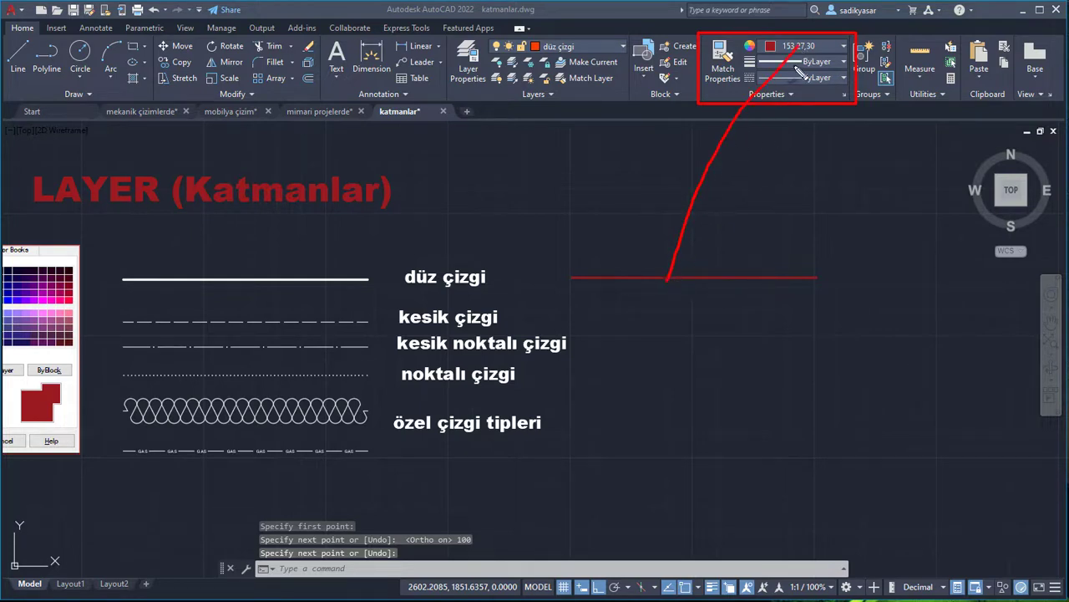
left_click_drag(798, 68, 752, 280)
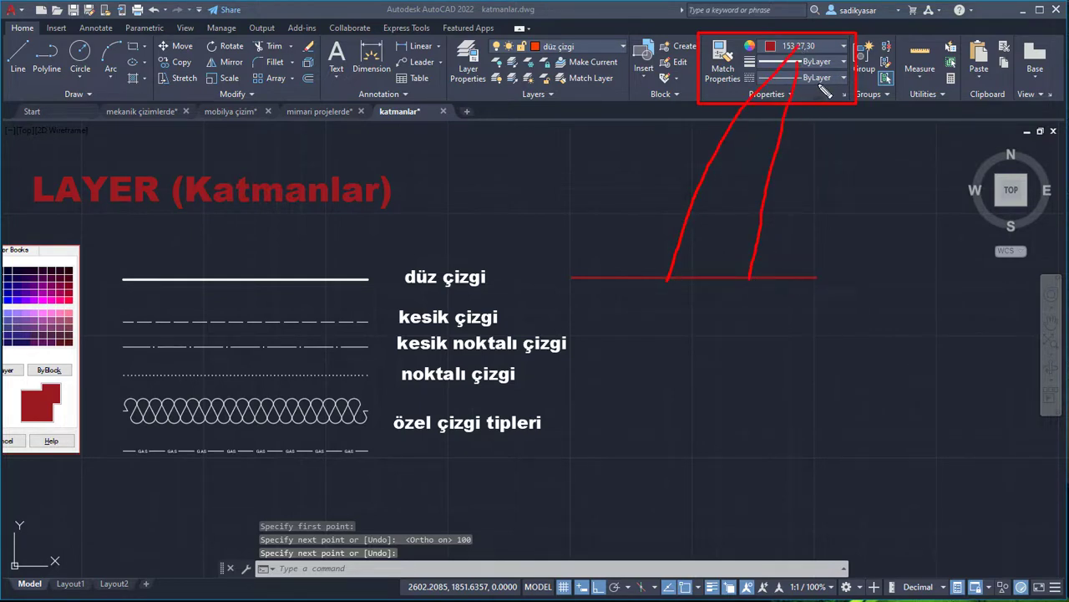
left_click_drag(819, 84, 769, 278)
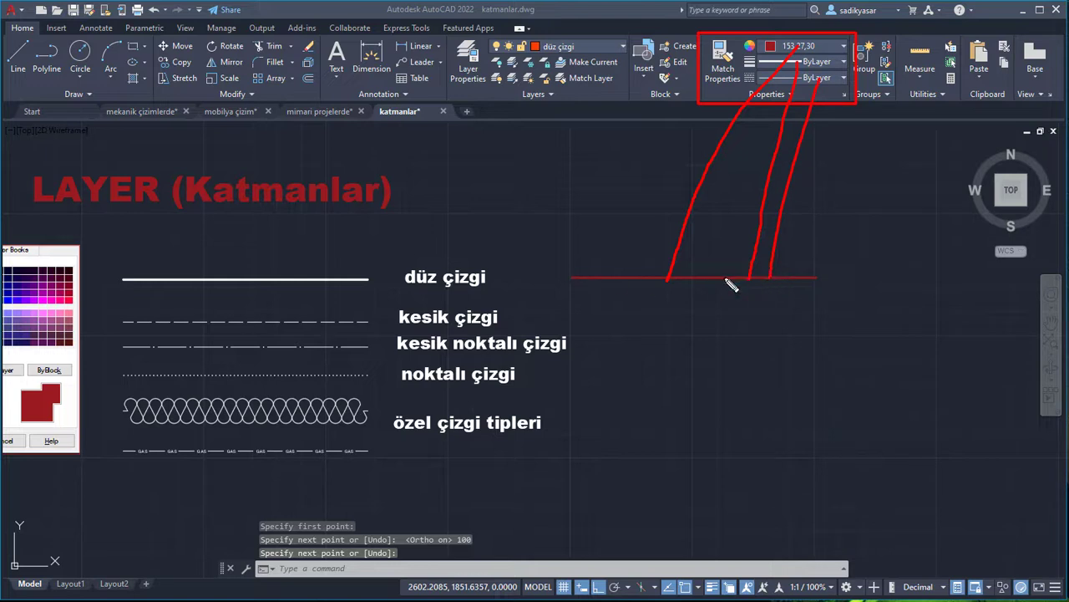
key("Escape")
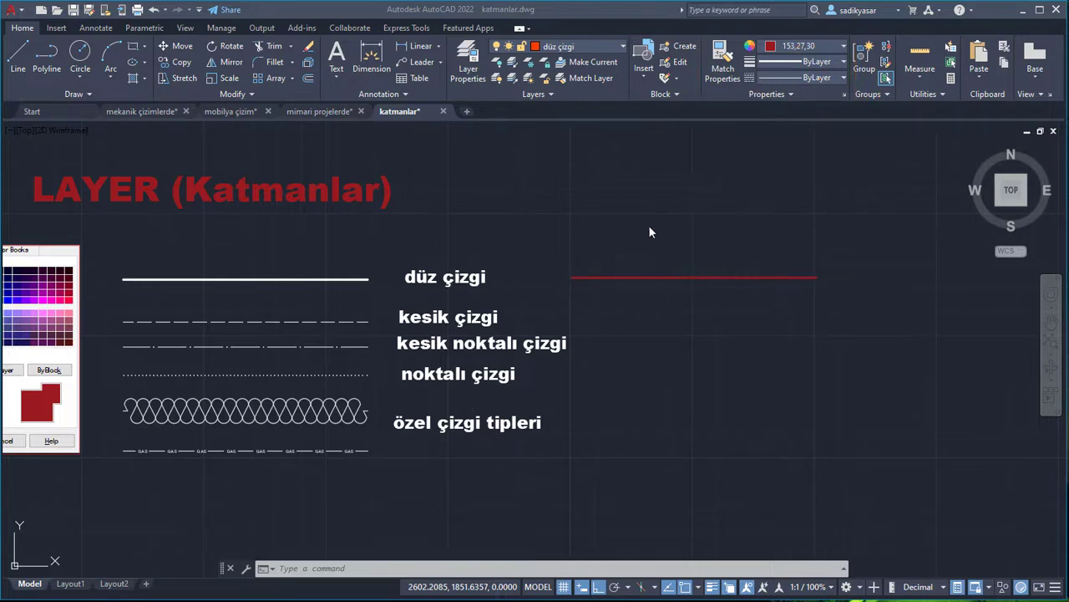
Step: Make kesik çizgi the current layer and try a line start below the red line
left_click(581, 46)
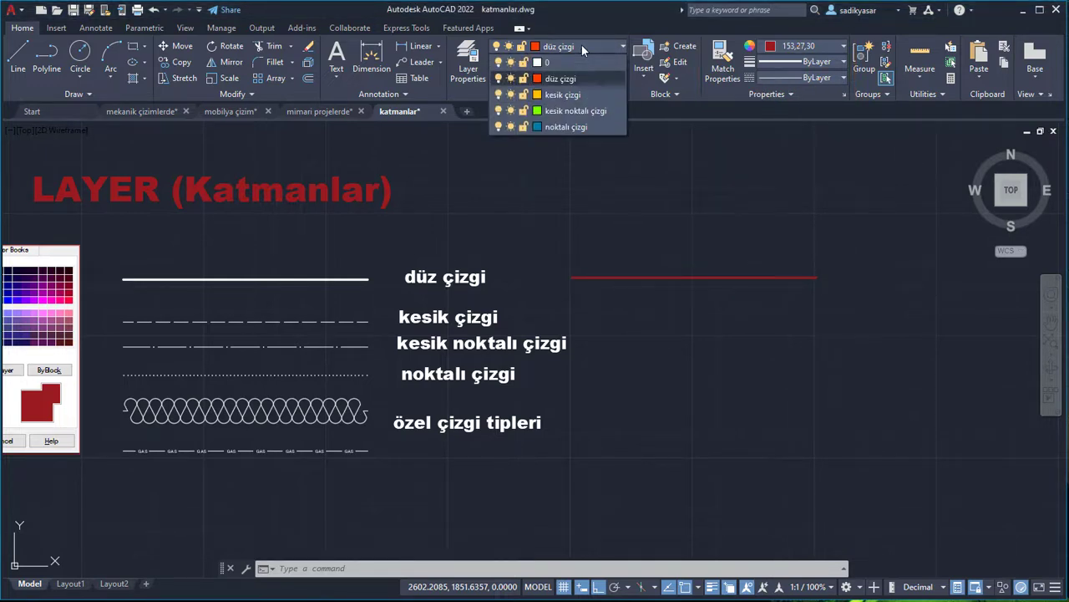
left_click(569, 95)
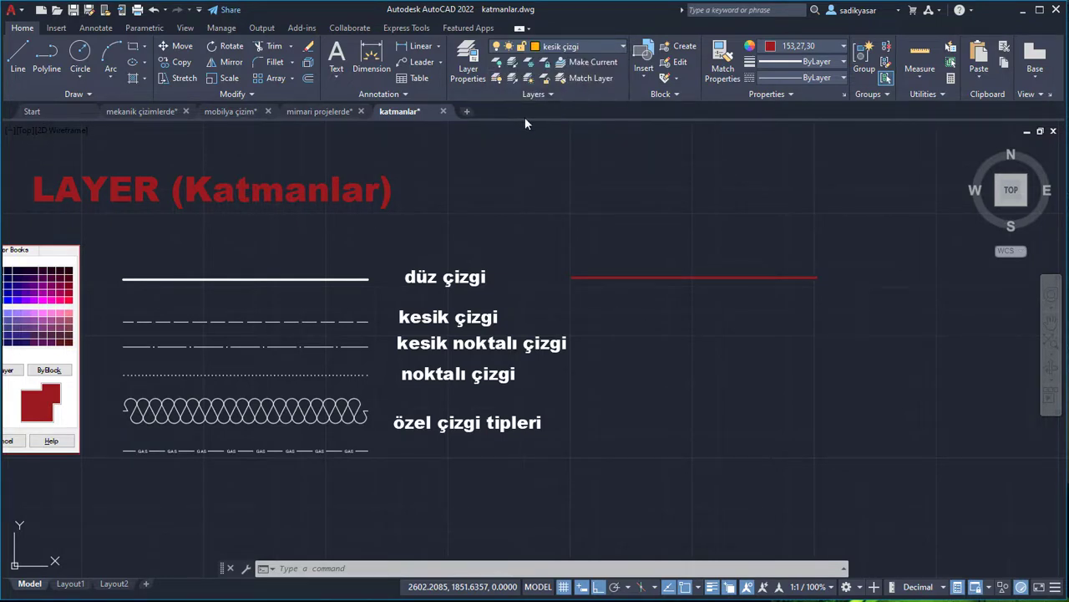
left_click(575, 42)
left_click(579, 95)
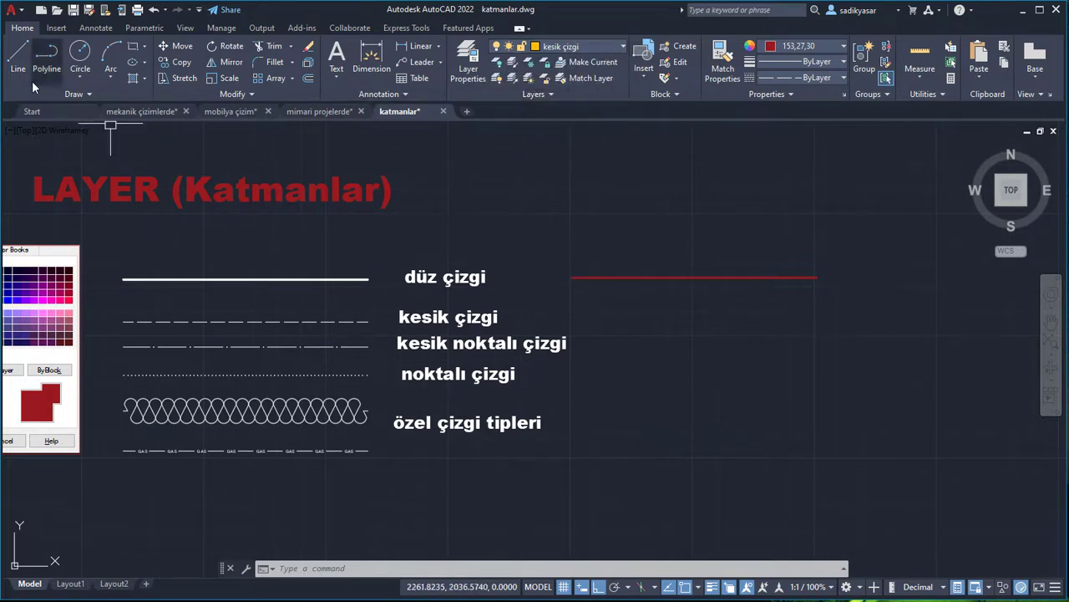
left_click(18, 59)
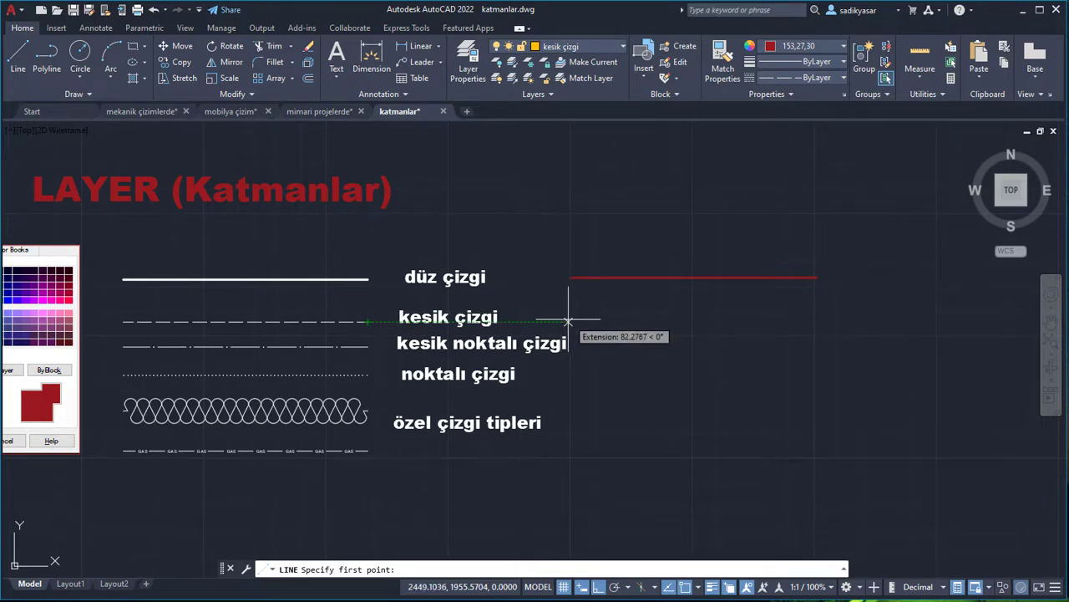
left_click(573, 319)
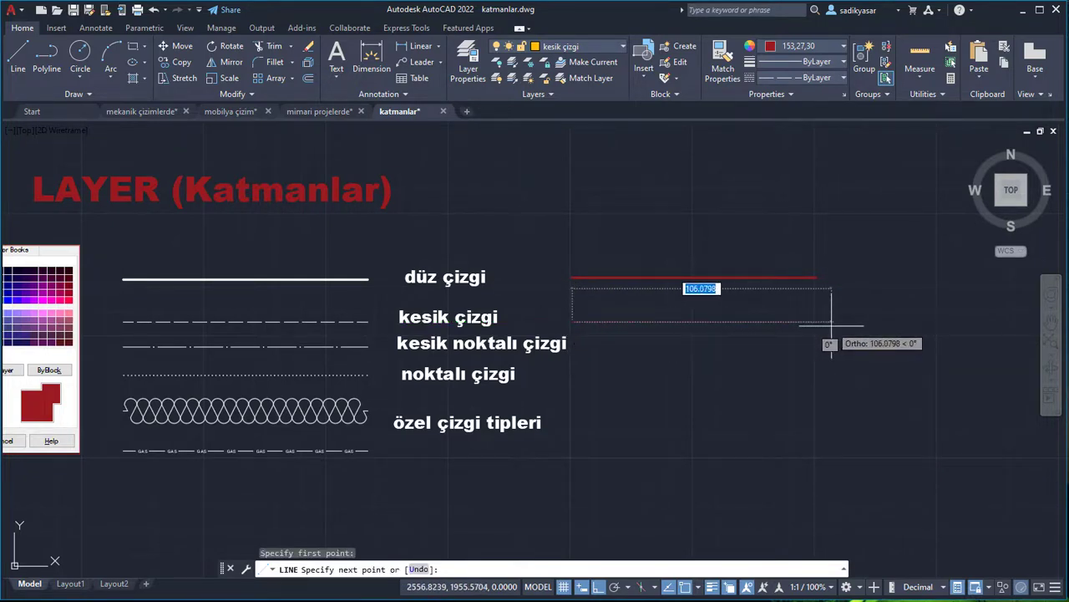
key("Escape")
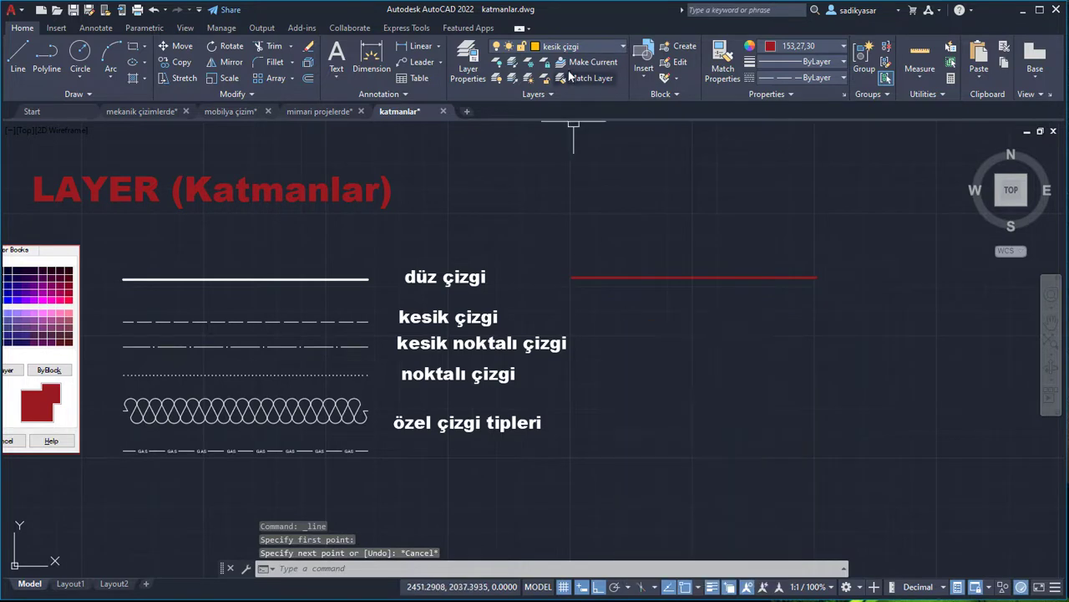
Step: Set the object colour to ByLayer and check the layer settings
left_click(801, 50)
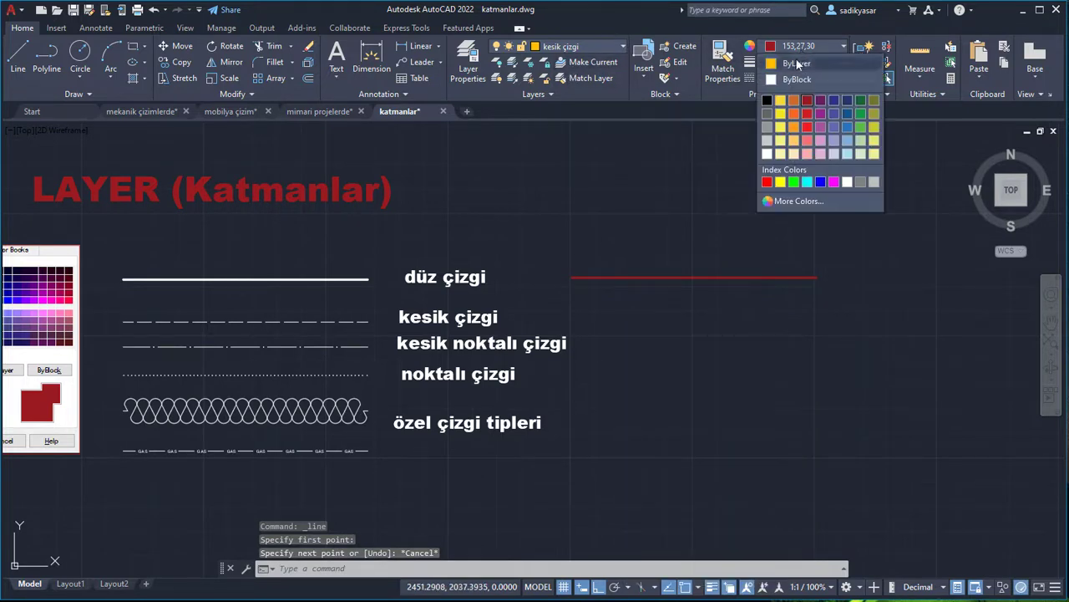
left_click(812, 48)
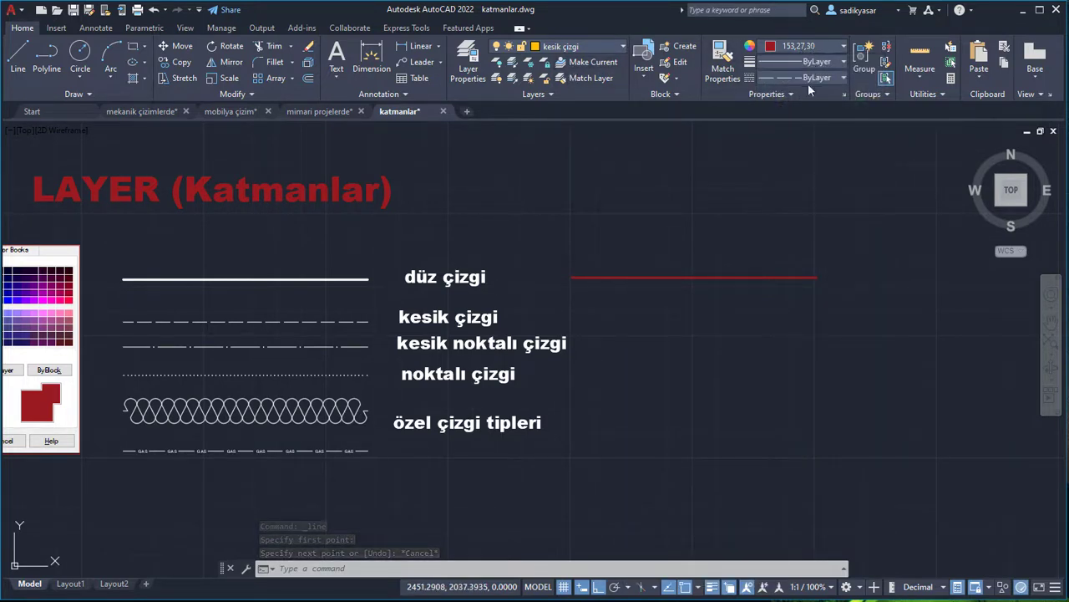
left_click(582, 46)
left_click(564, 91)
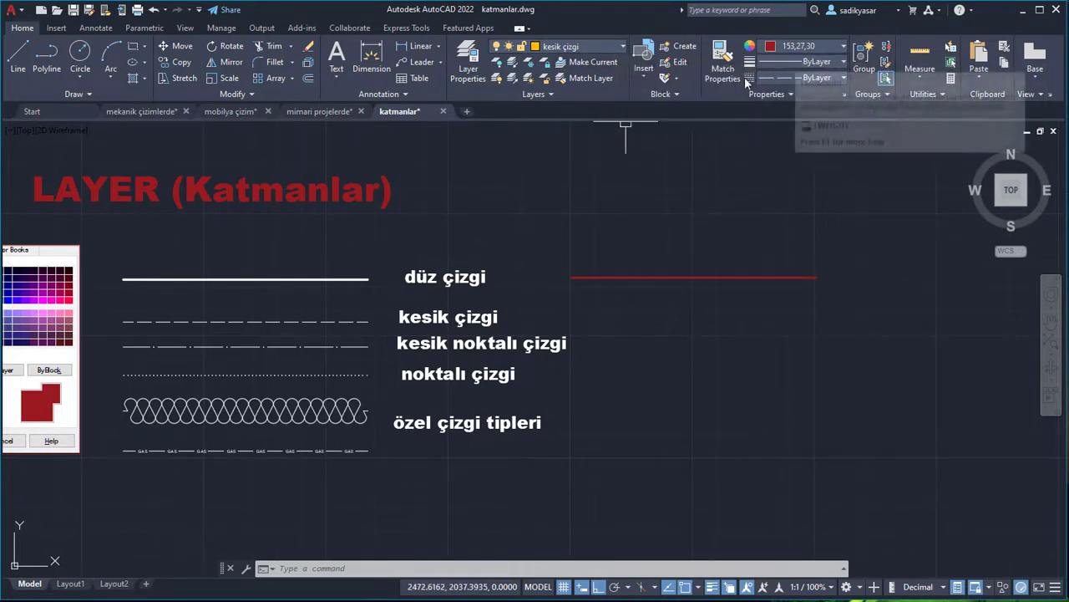
left_click(815, 45)
left_click(816, 65)
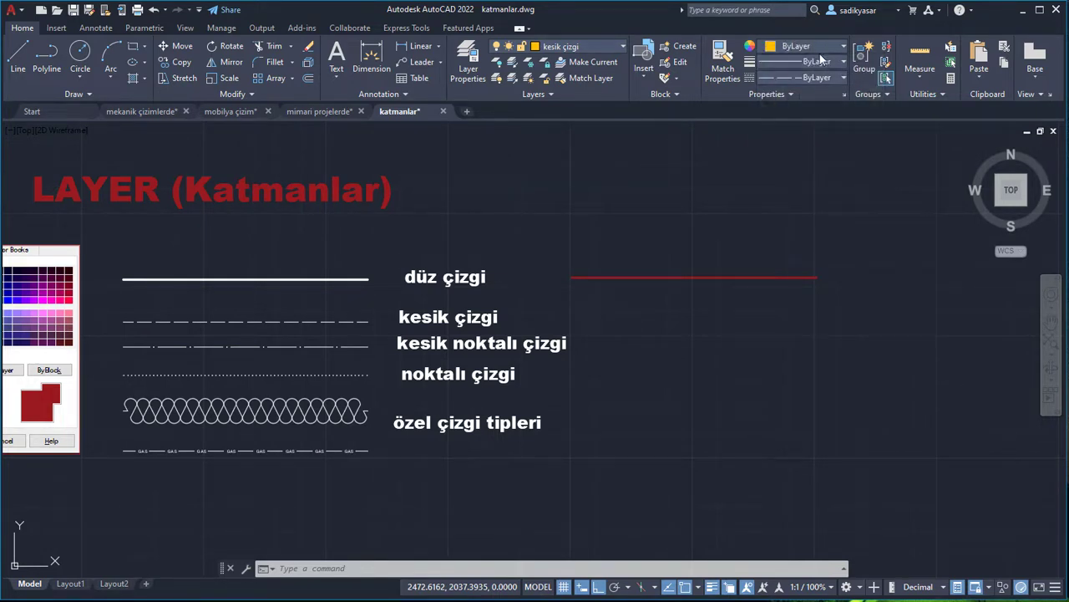
left_click(468, 63)
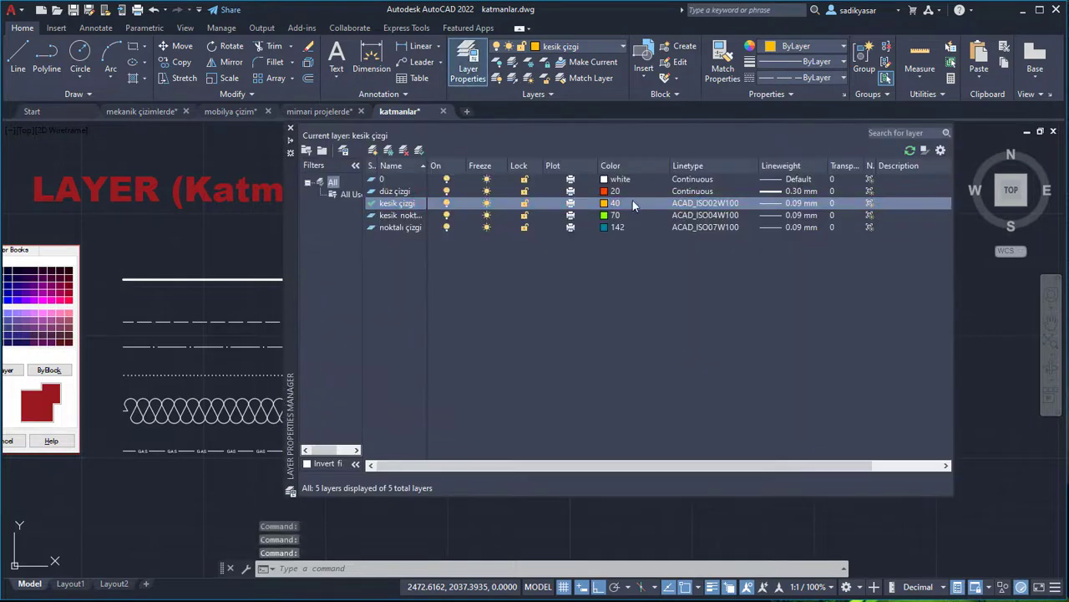
left_click(290, 128)
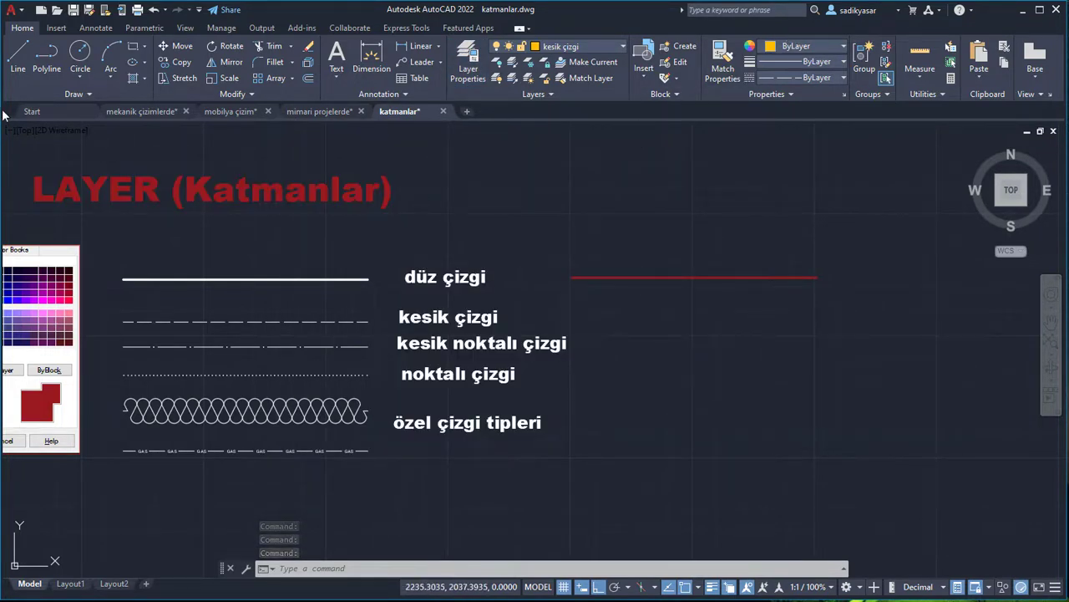
Step: Draw a 100-unit dashed line below the red line and review it in the layer manager
left_click(18, 59)
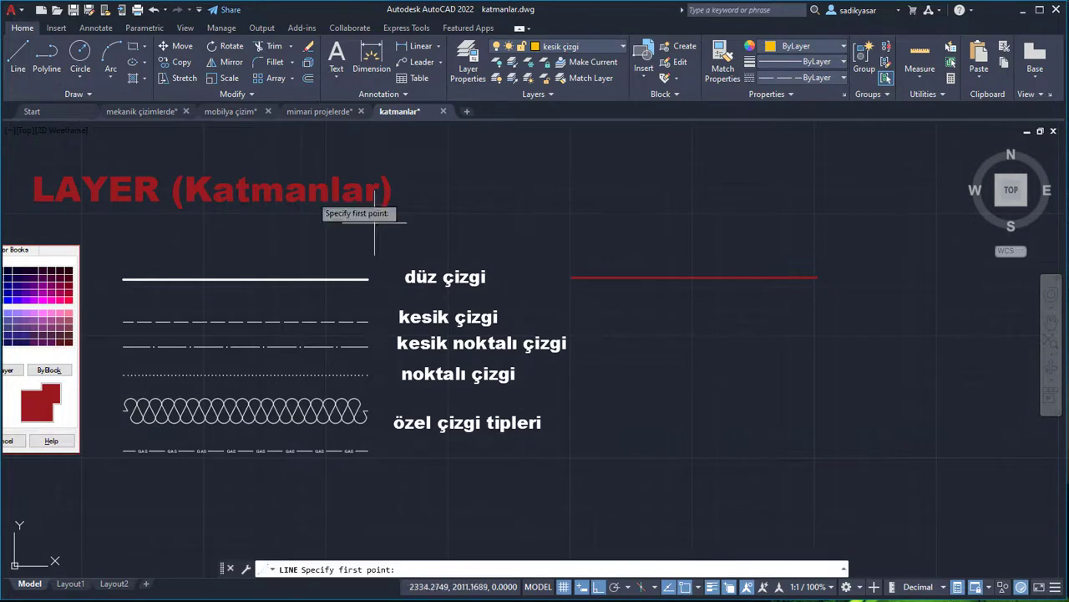
left_click(573, 314)
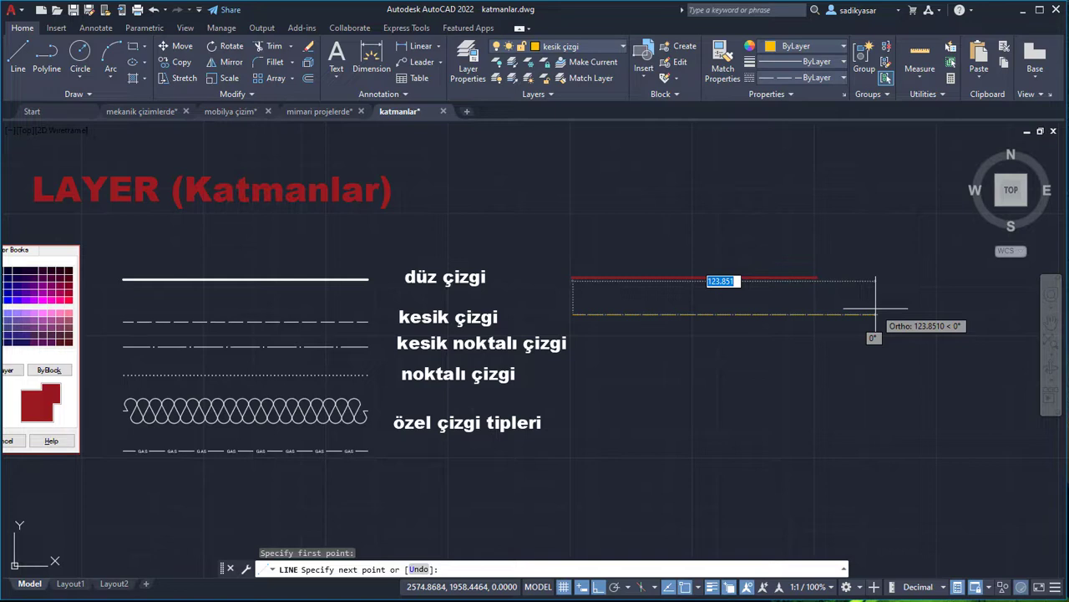
type("100")
key("Return")
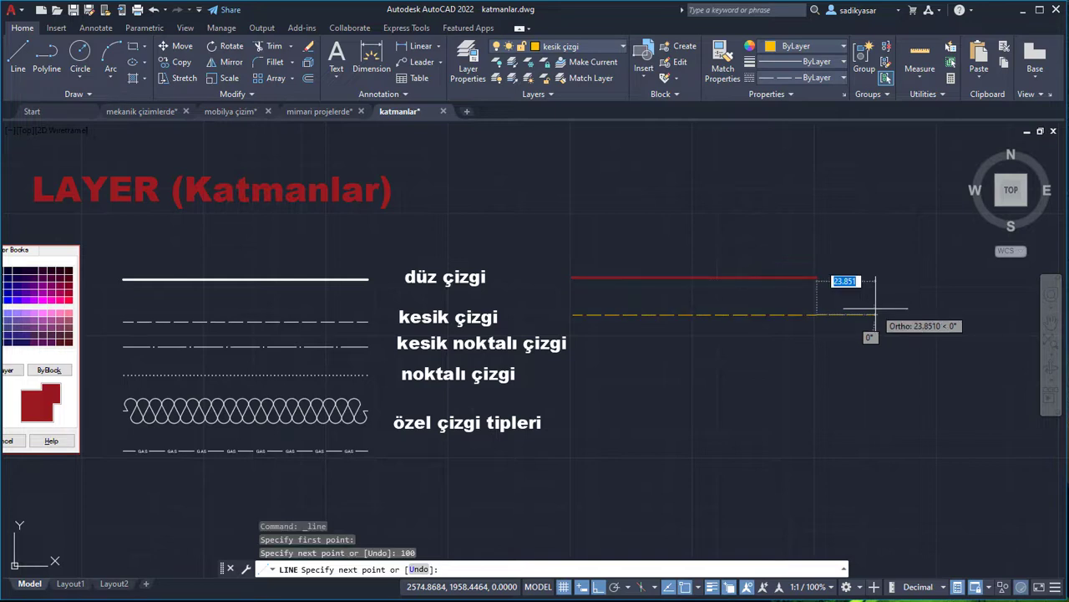
key("Return")
left_click(721, 315)
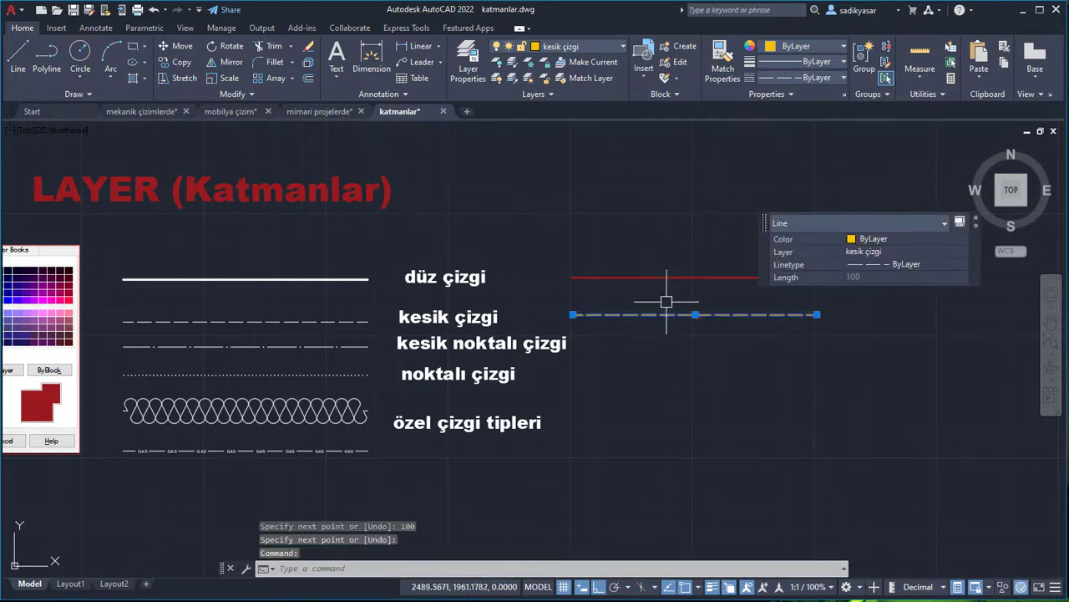
left_click(468, 67)
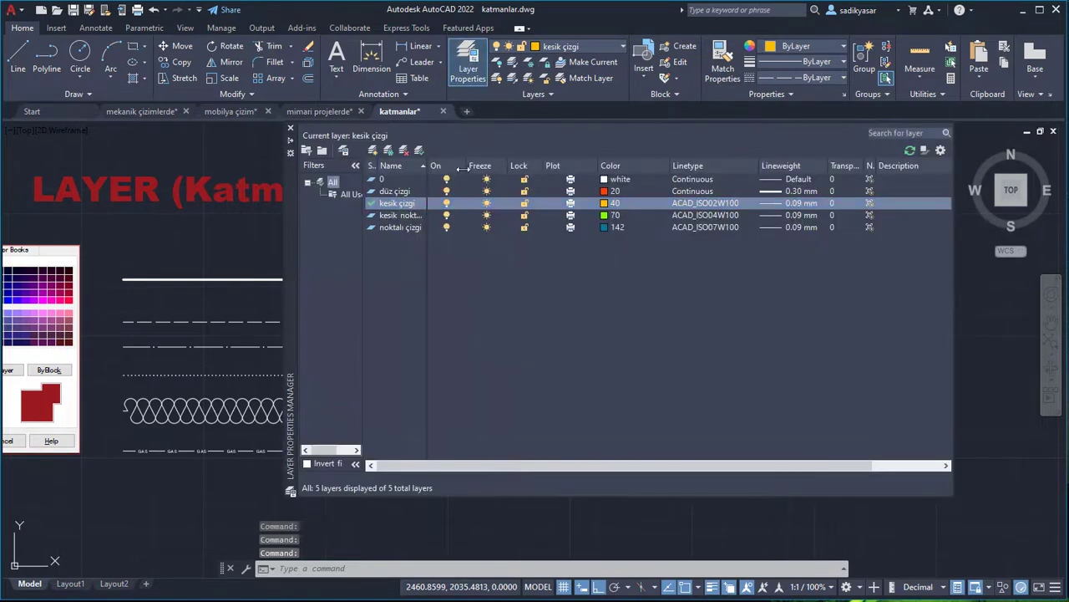
left_click_drag(295, 251, 182, 245)
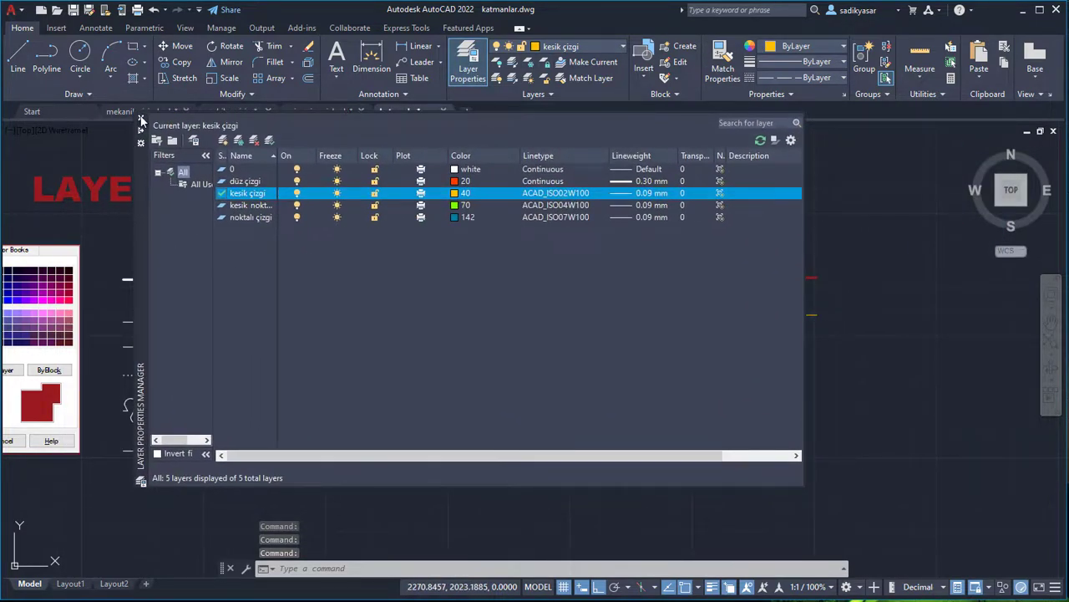
Step: Make kesik noktalı çizgi current and draw a 100-unit dash-dot line below the dashed one
left_click(143, 121)
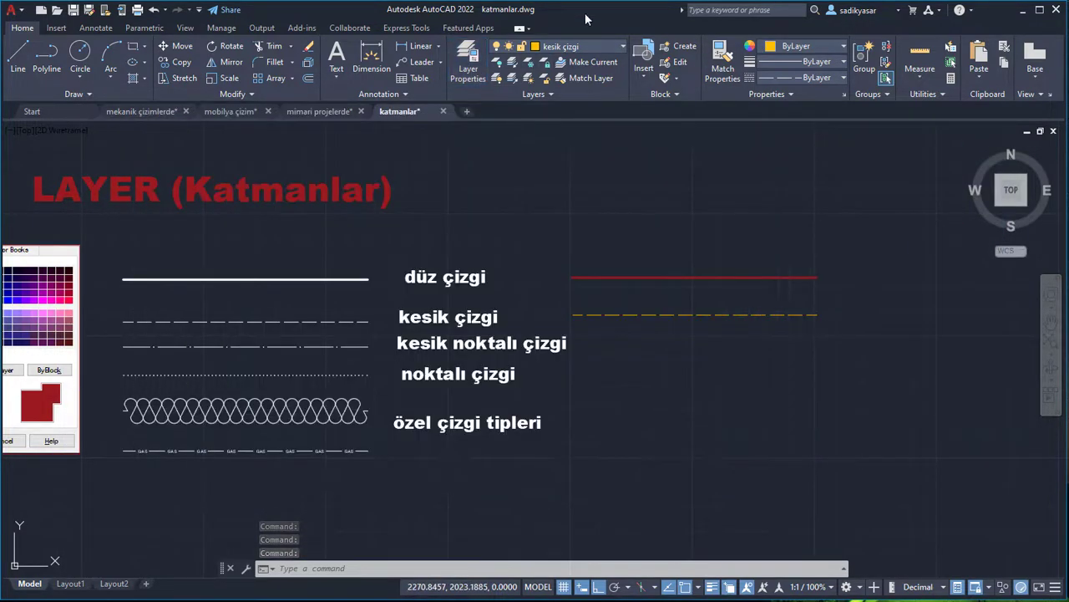
left_click(577, 45)
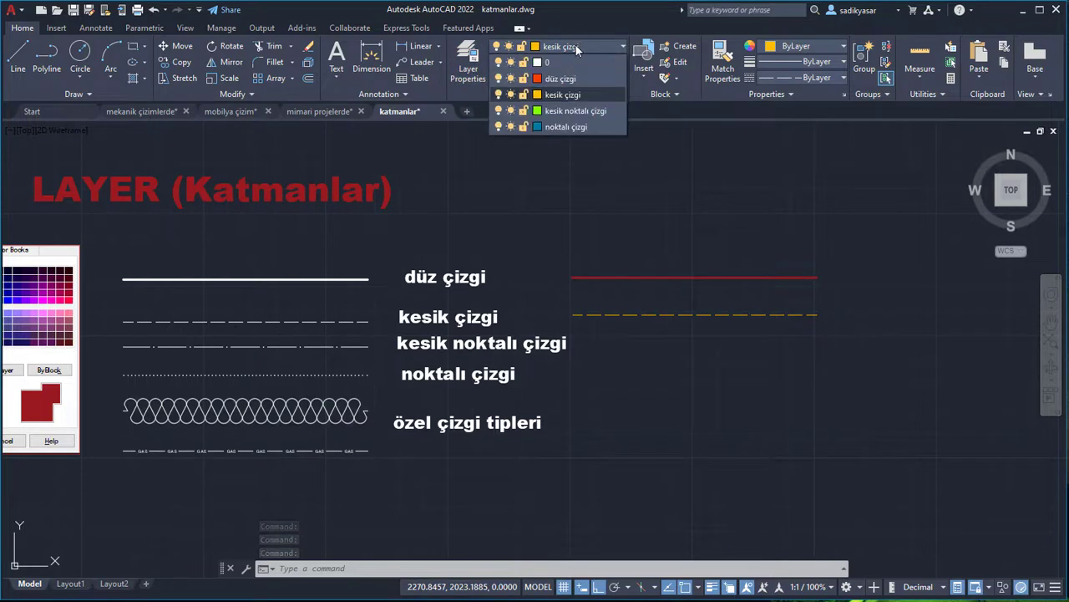
left_click(573, 114)
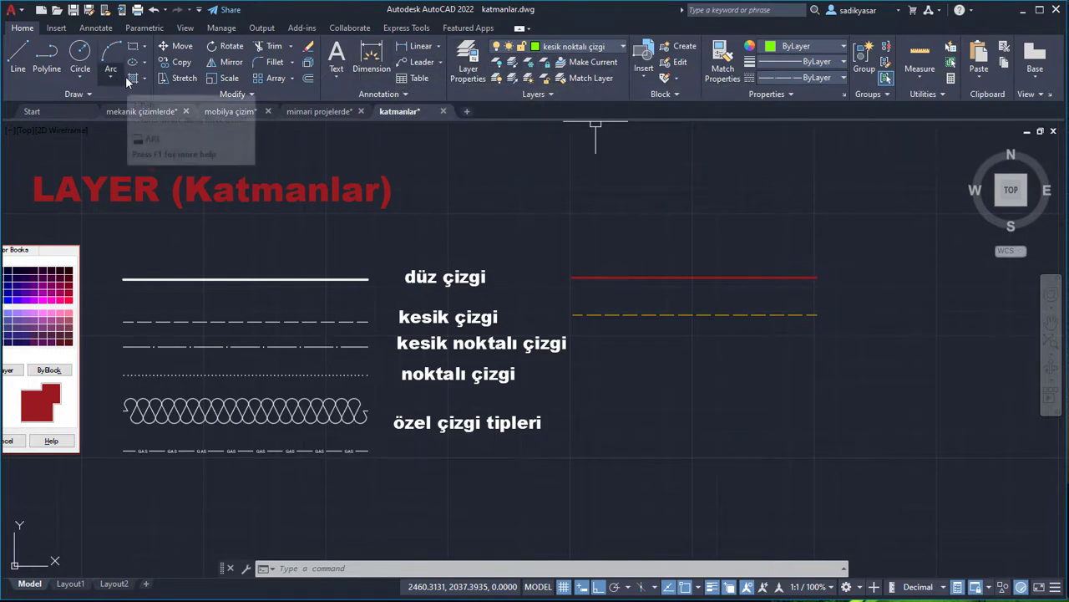
left_click(24, 55)
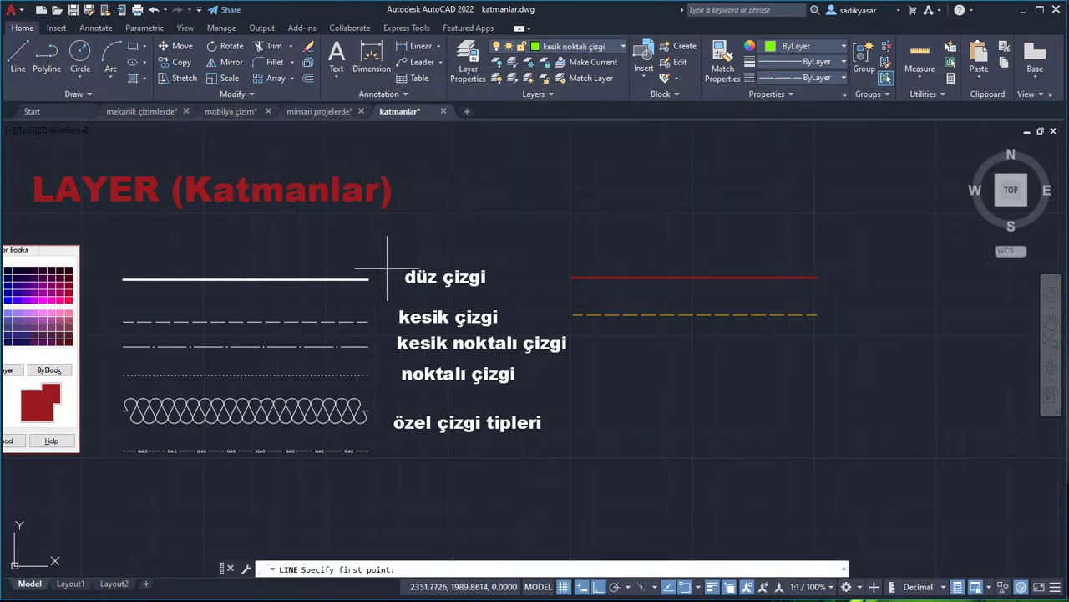
left_click(576, 363)
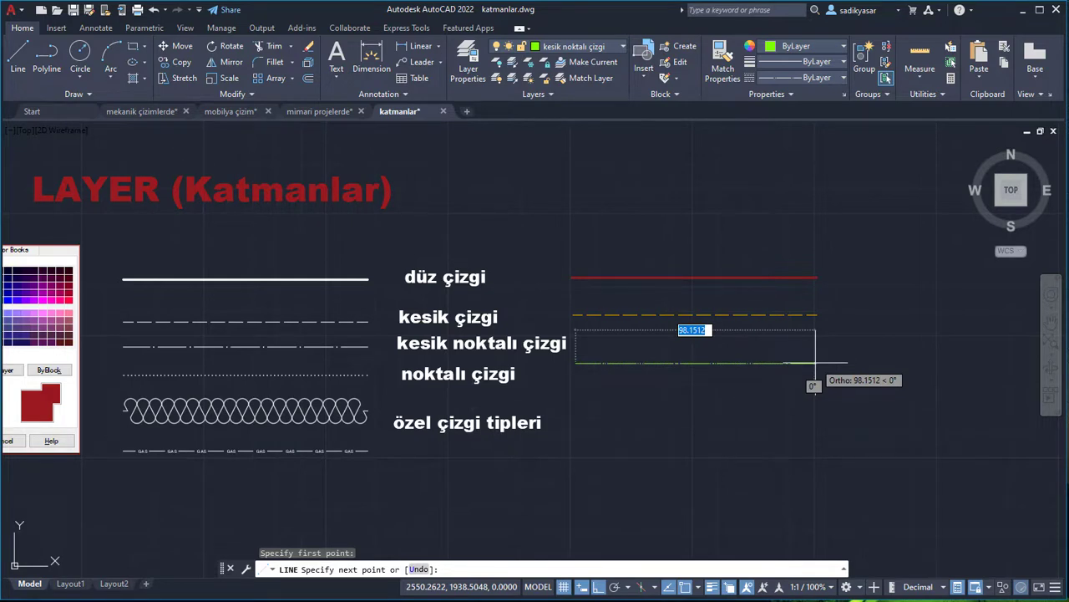
type("100")
key("Return")
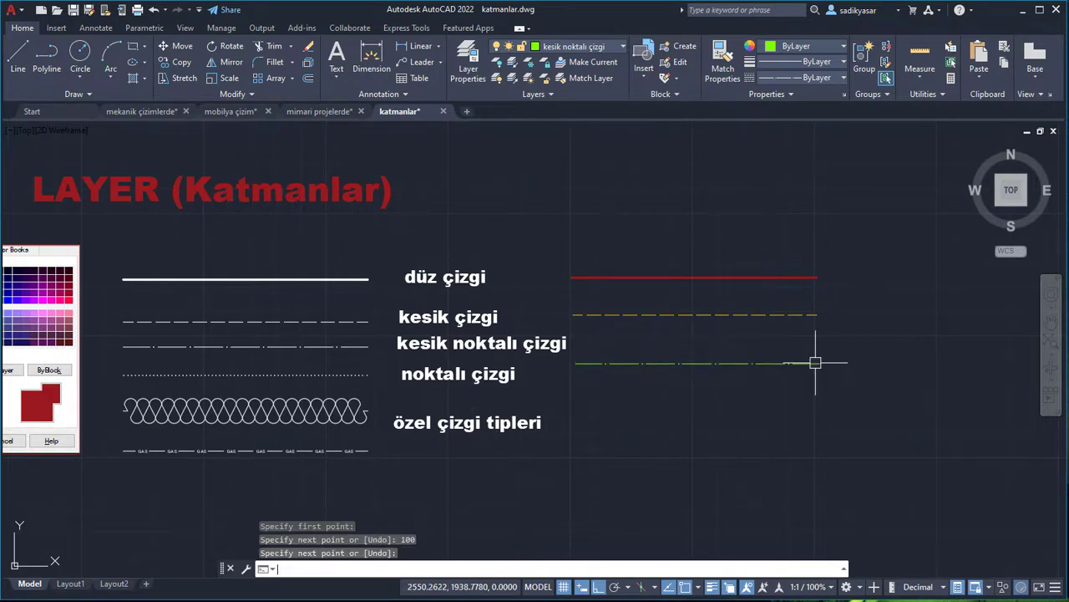
key("Return")
left_click(728, 363)
key("Escape")
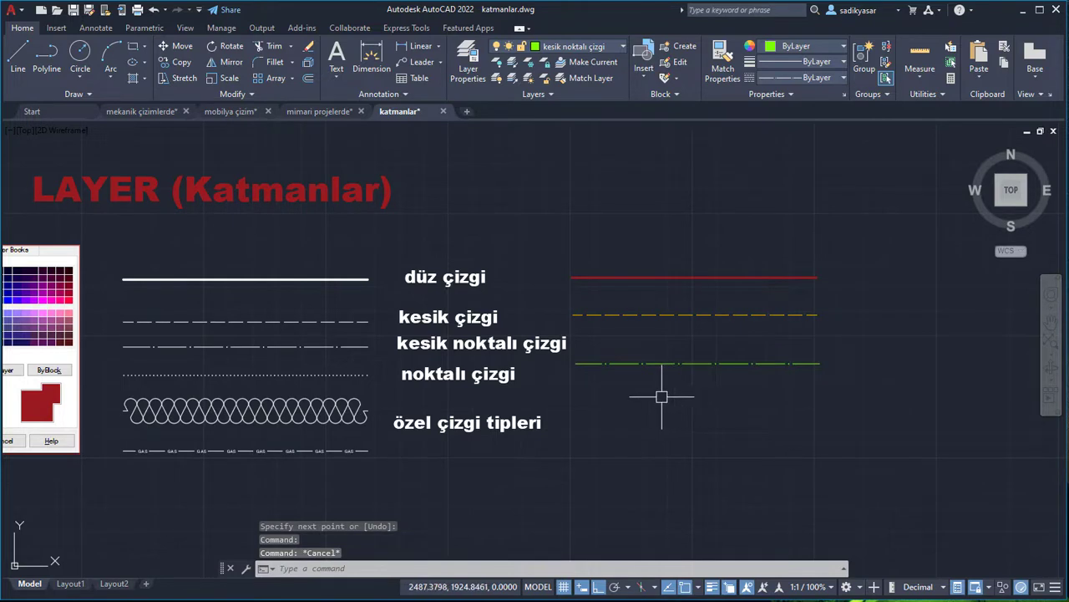
Step: Make noktalı çizgi the current layer
left_click(602, 46)
left_click(601, 46)
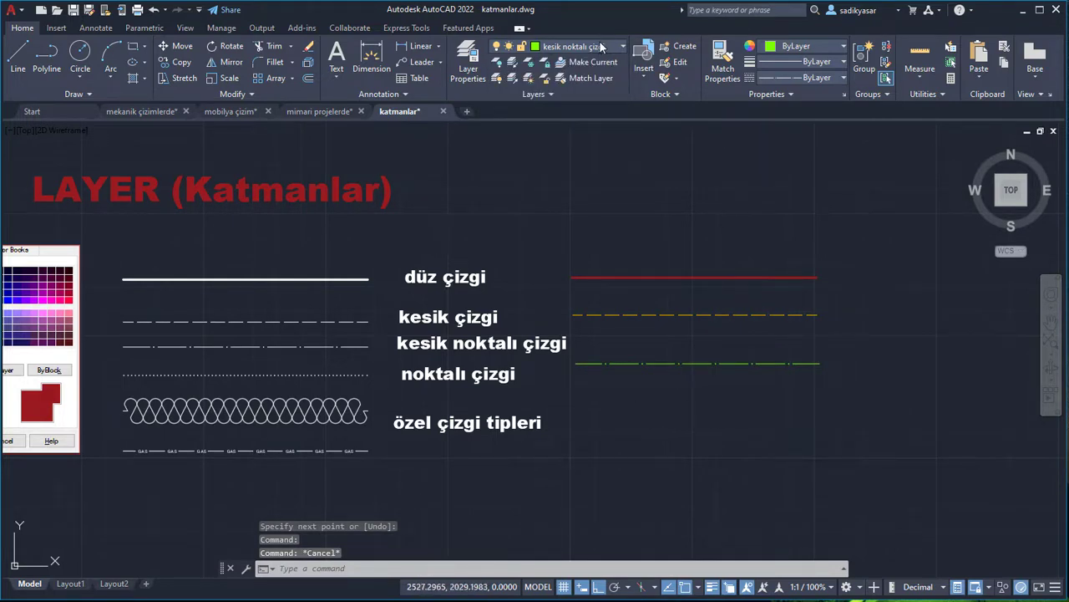
left_click(599, 42)
Step: Draw a horizontal dotted line on the noktalı çizgi layer just below the green dash-dot line
left_click(566, 126)
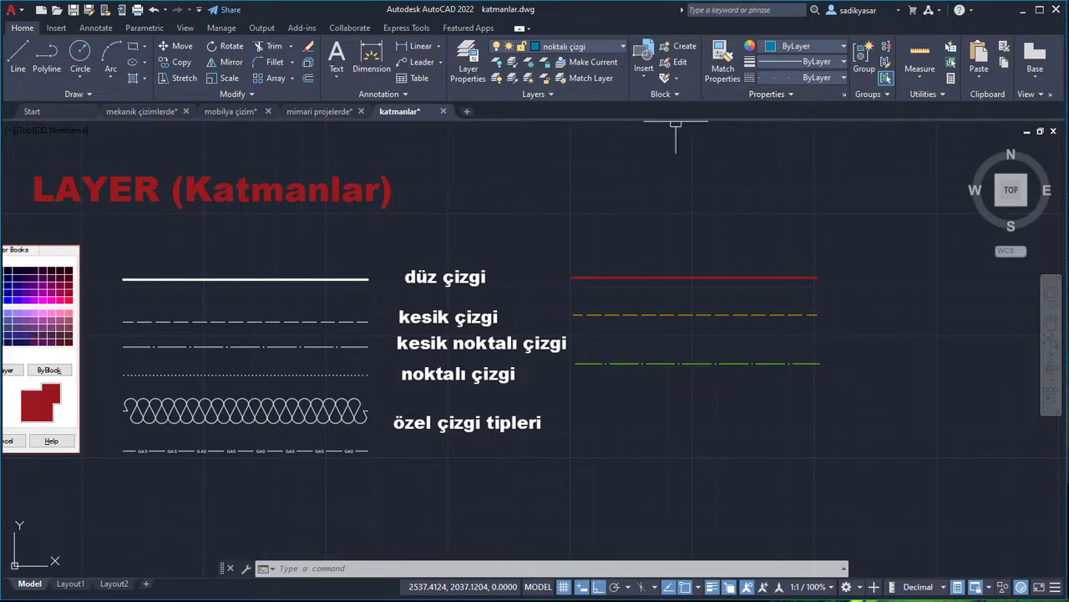
left_click(30, 59)
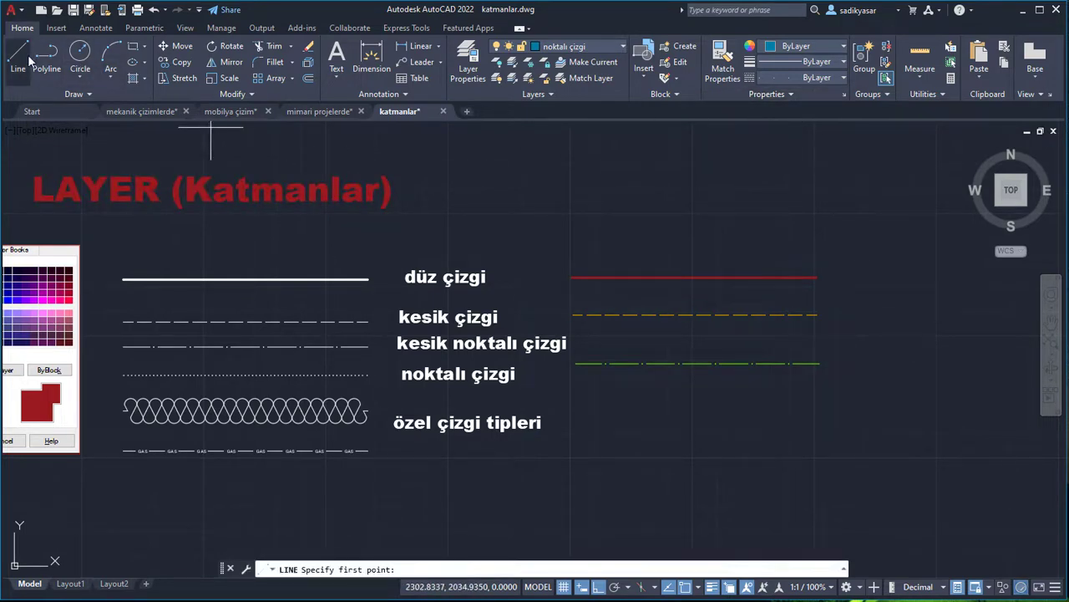
left_click(574, 403)
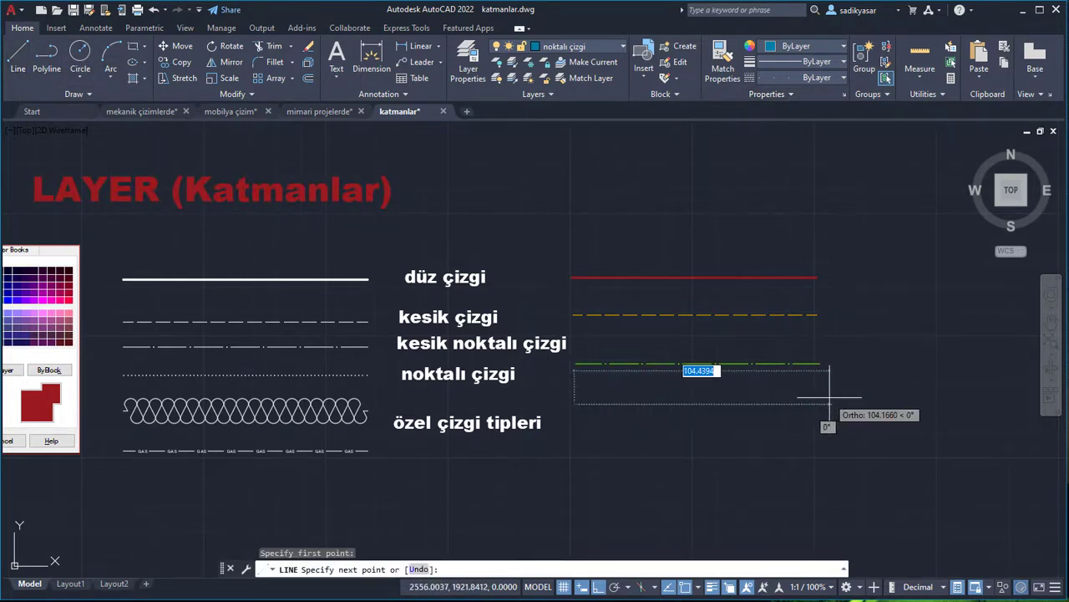
left_click(811, 403)
right_click(818, 400)
left_click(848, 406)
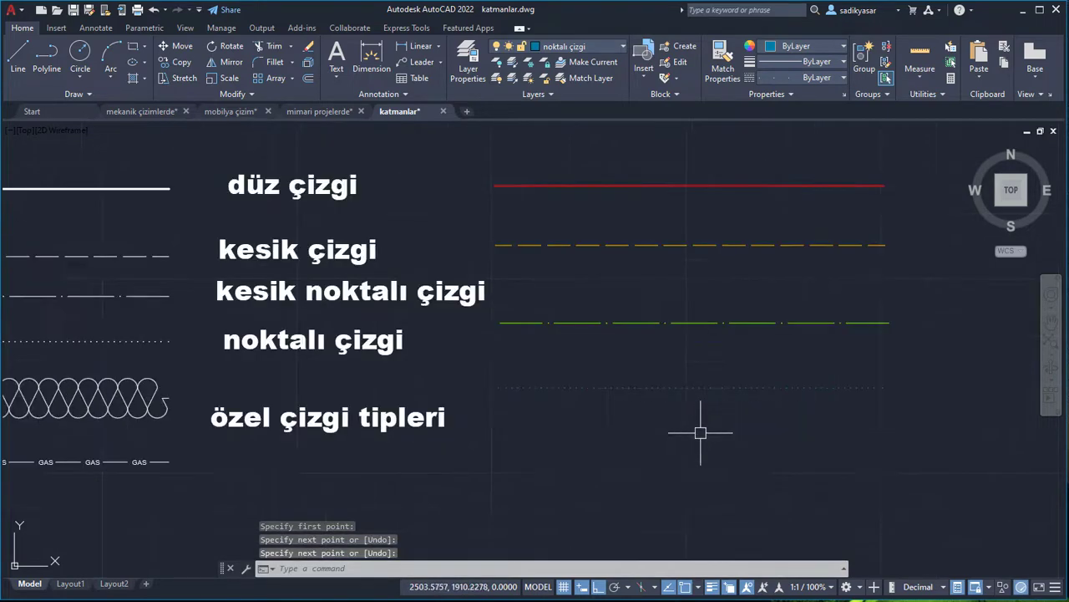
middle_click_drag(694, 418, 632, 375)
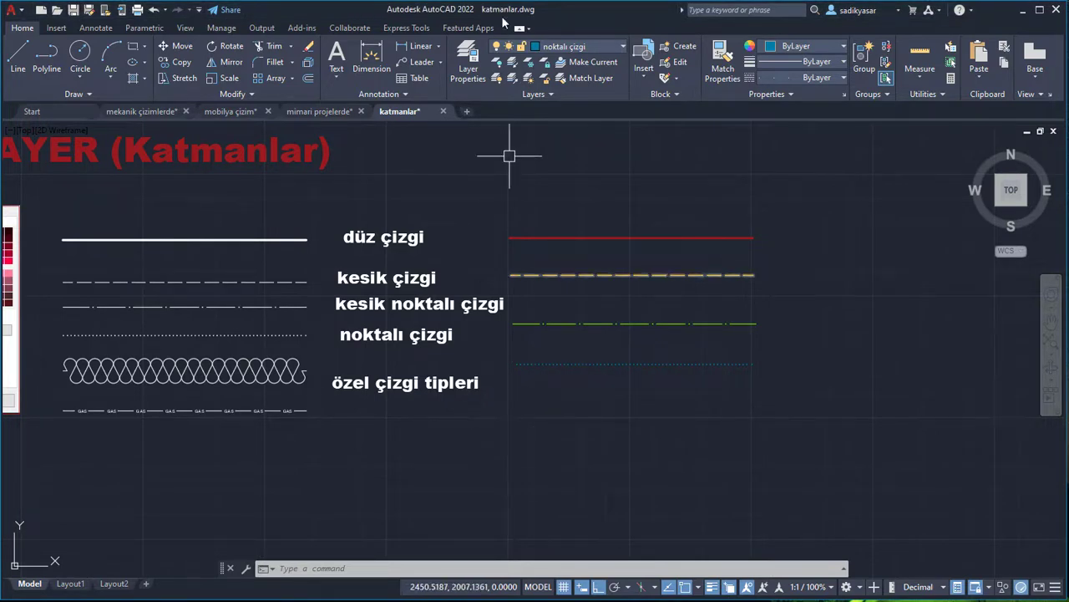
left_click(559, 46)
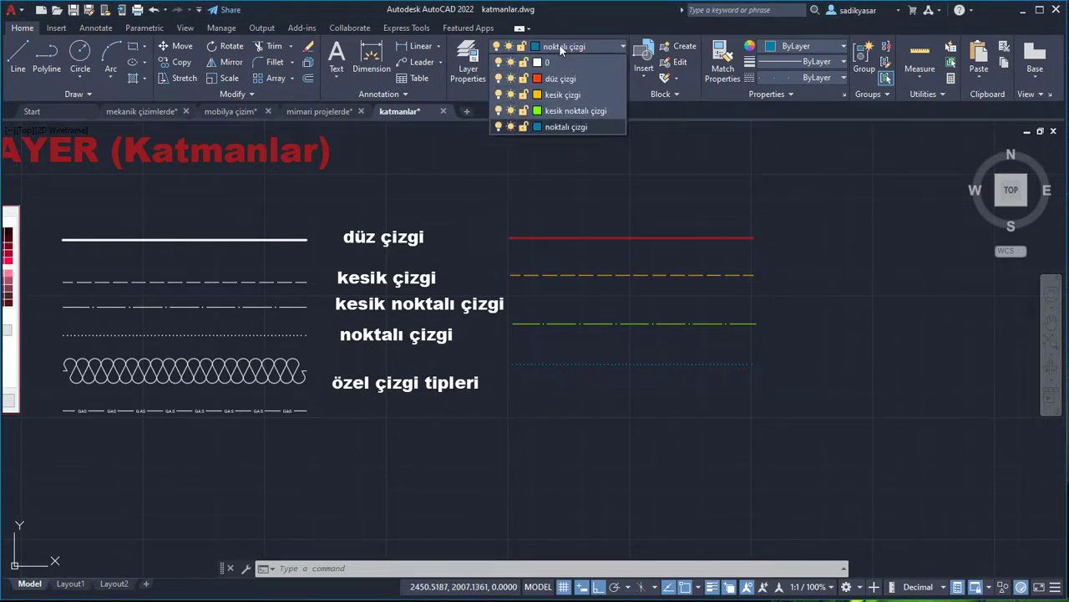
left_click(578, 132)
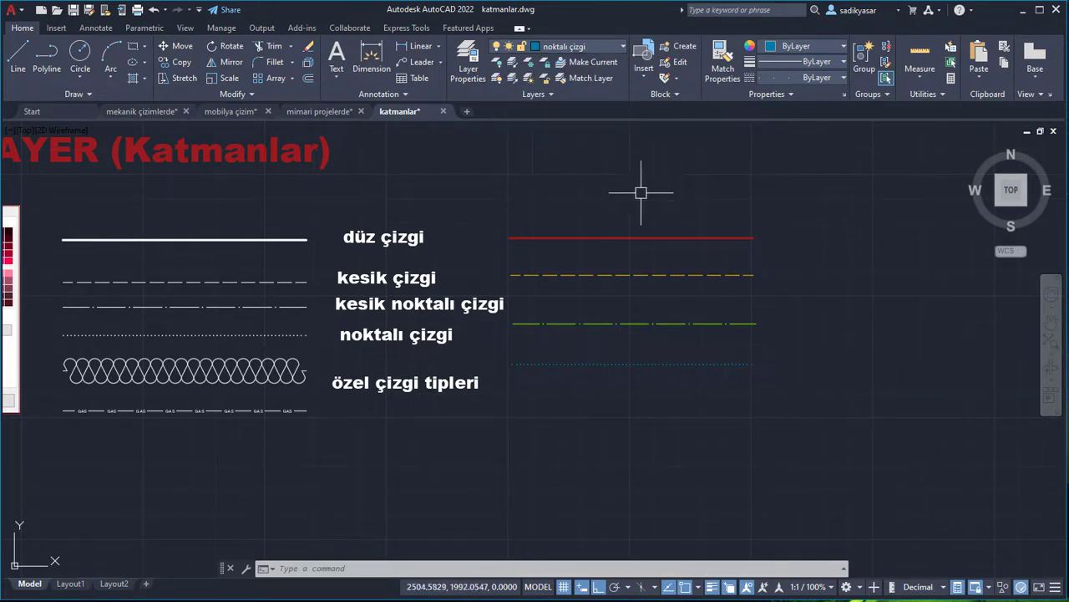
middle_click_drag(552, 172, 600, 163)
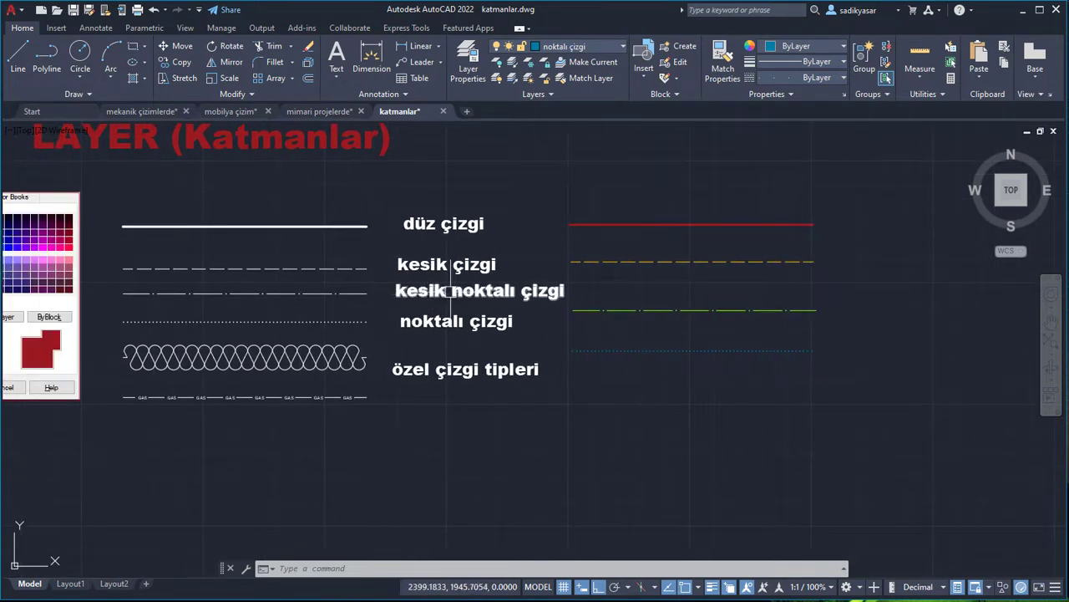
left_click(296, 323)
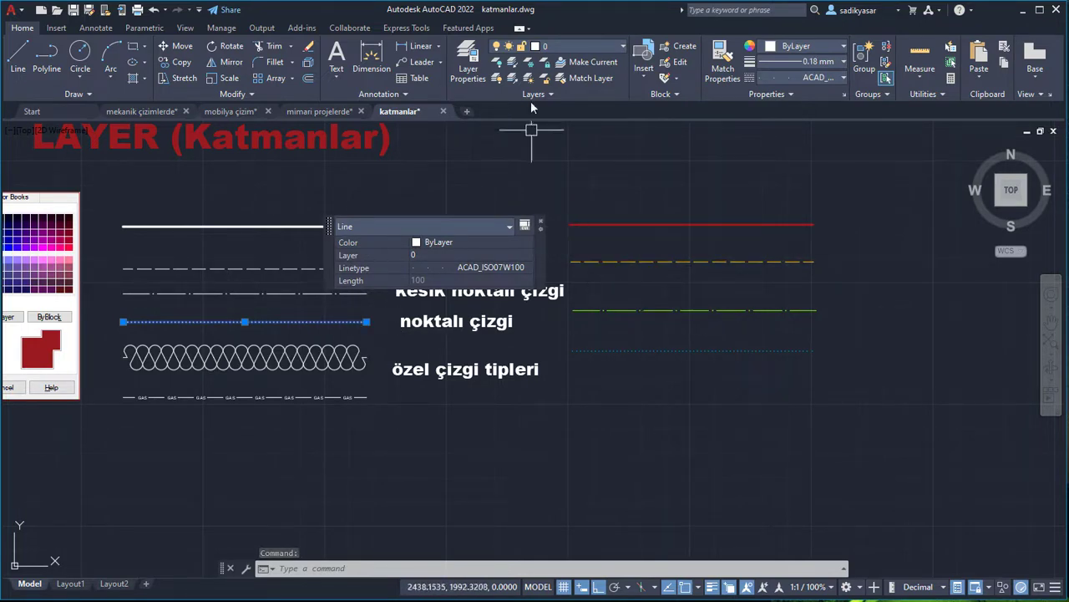
left_click(542, 226)
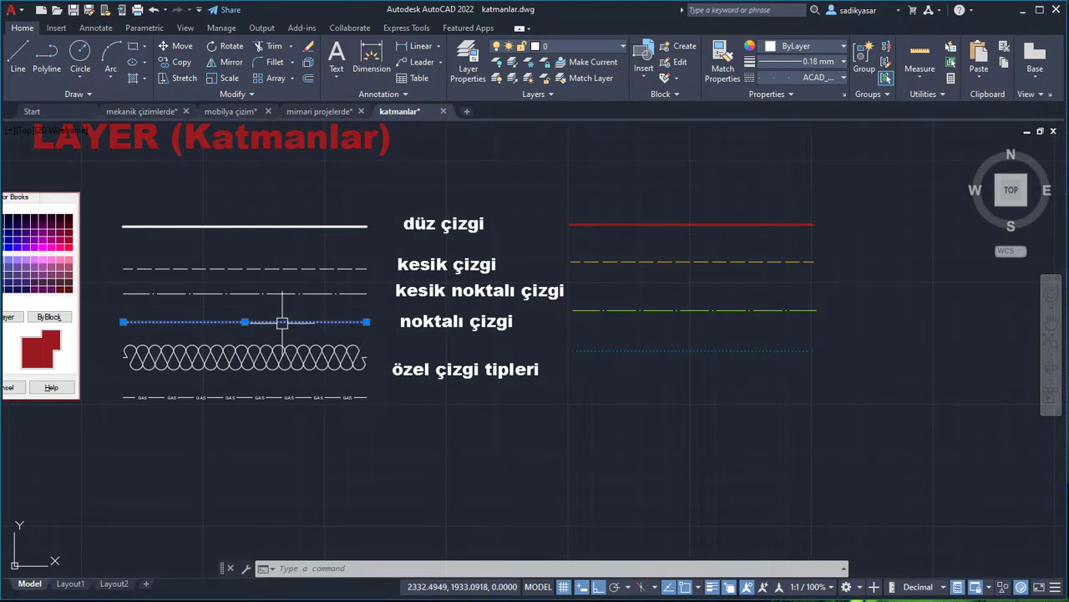
Step: Put the left dotted line on the düz çizgi layer with ByLayer linetype, making it solid red
left_click(600, 45)
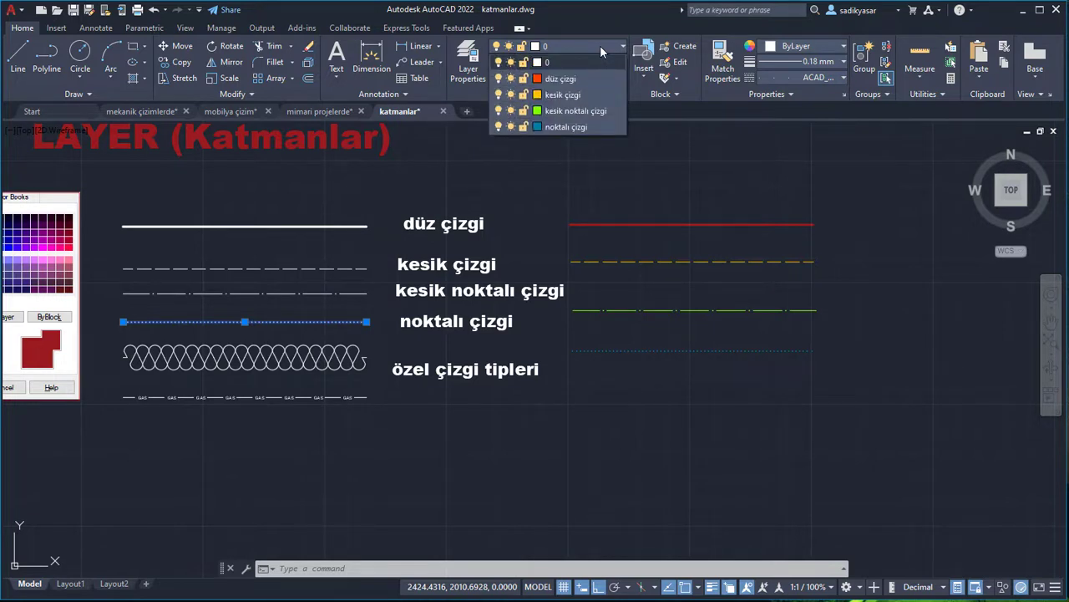
left_click(589, 77)
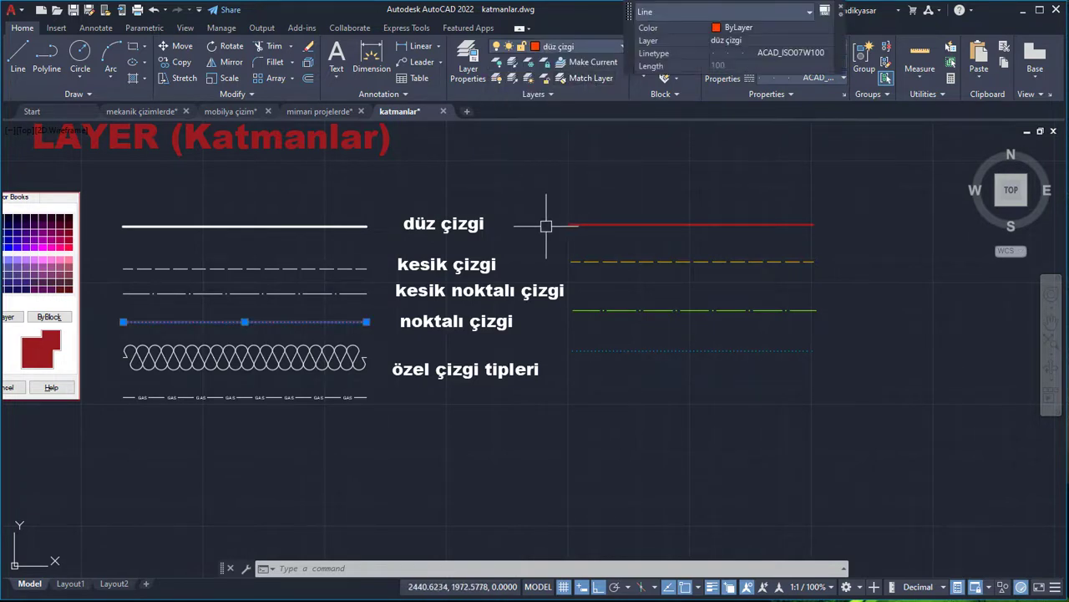
left_click(773, 55)
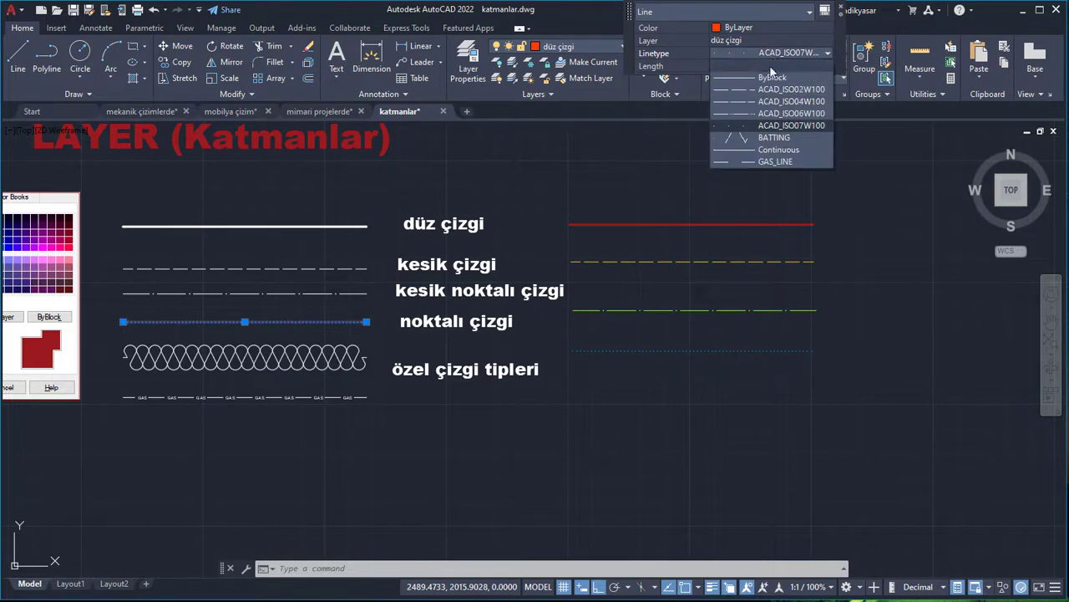
left_click(767, 69)
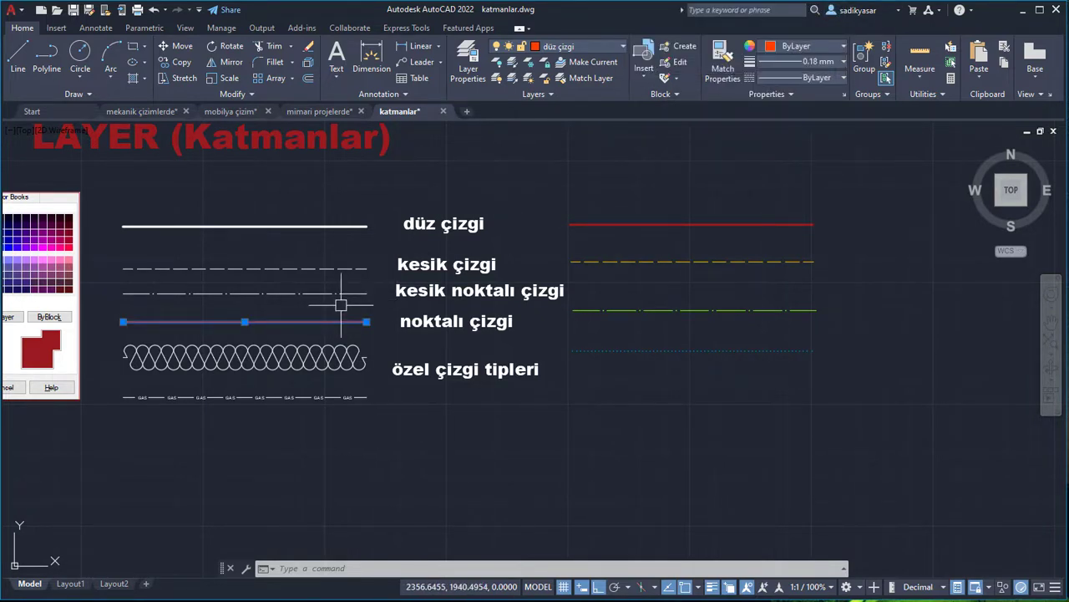
key("Escape")
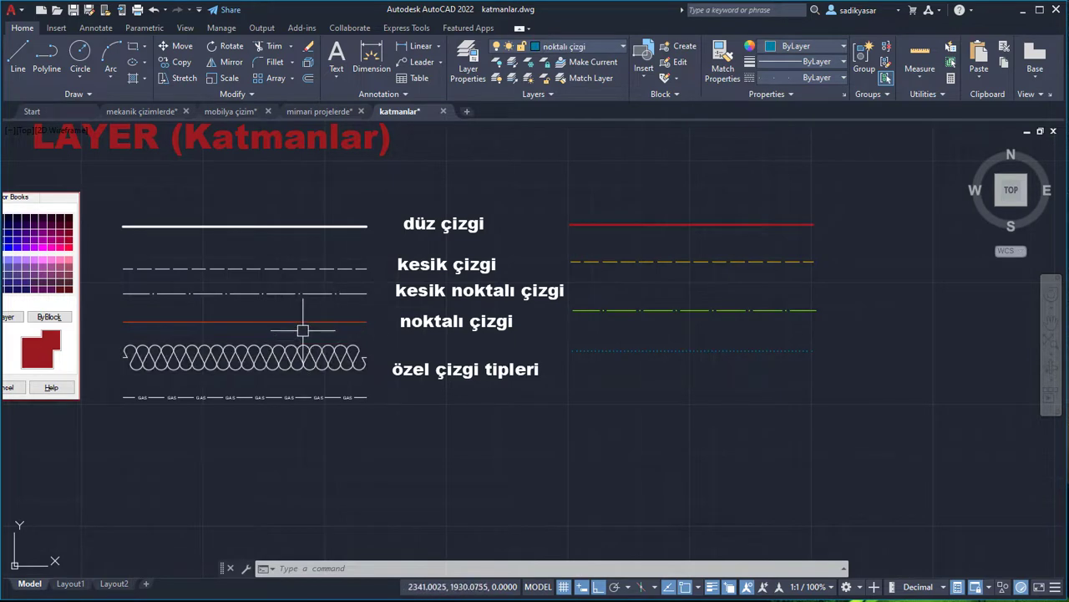
left_click(304, 324)
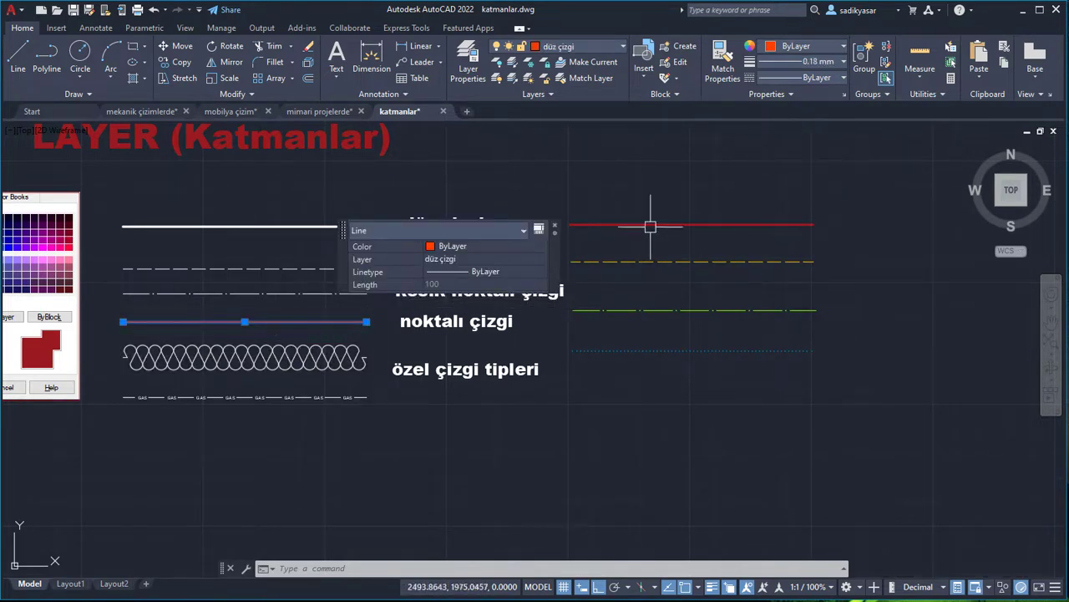
Step: Select the bottom GAS_LINE sample line and bring up the layer list to reassign it
key("Escape")
scroll(379, 242, "down", 2)
scroll(379, 242, "up", 2)
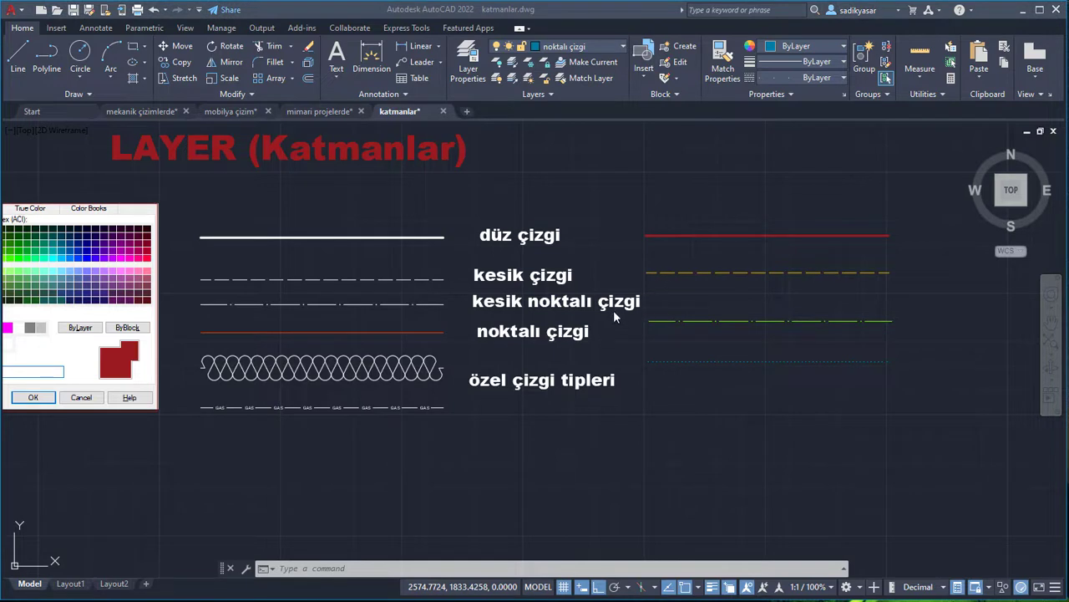
left_click(357, 406)
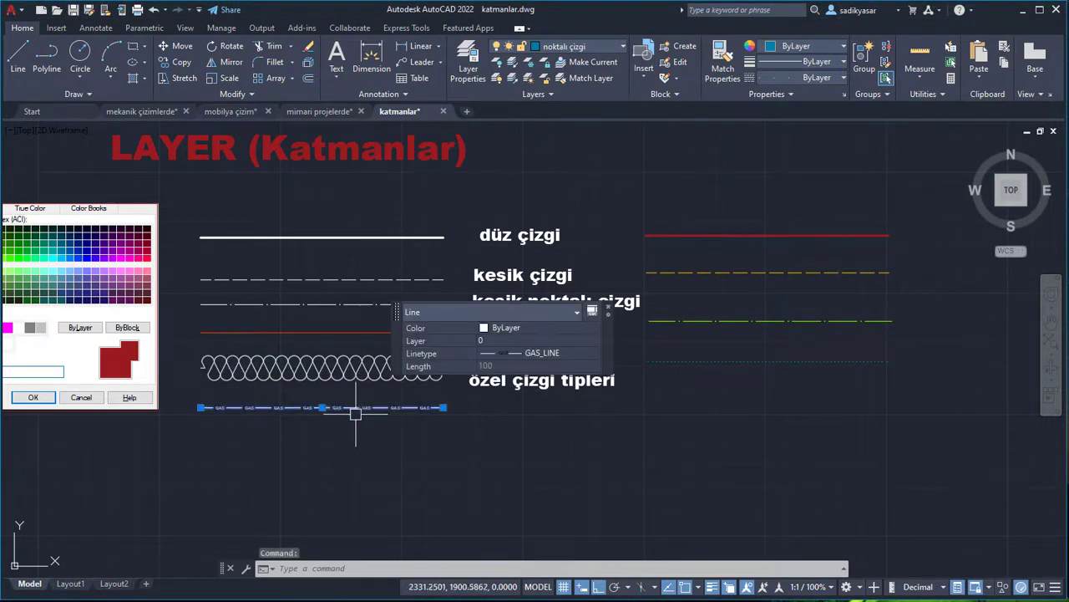
scroll(330, 408, "up", 3)
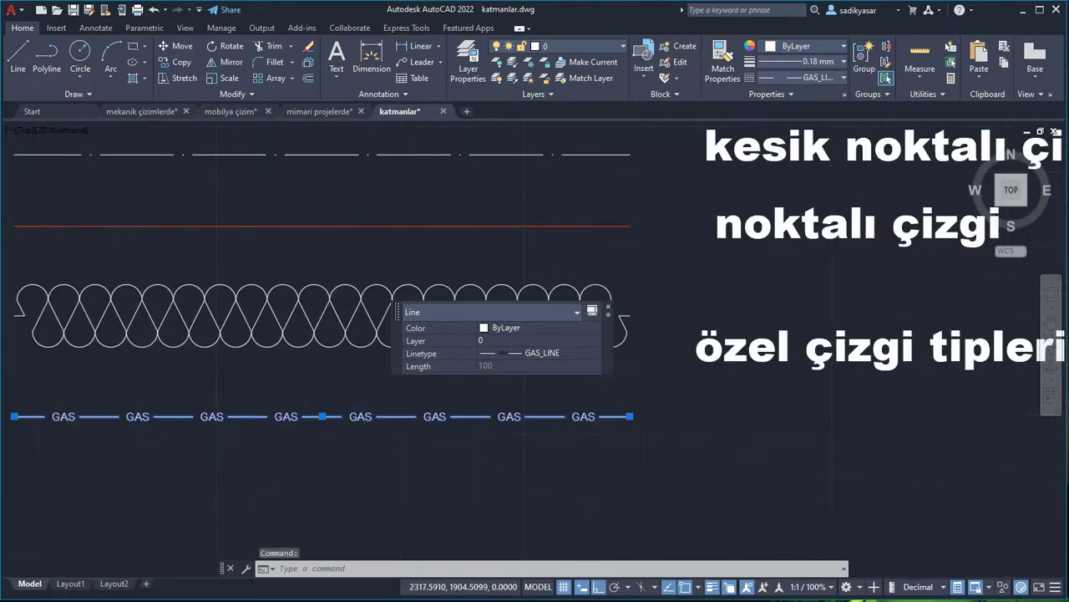
scroll(372, 422, "down", 2)
scroll(401, 424, "down", 1)
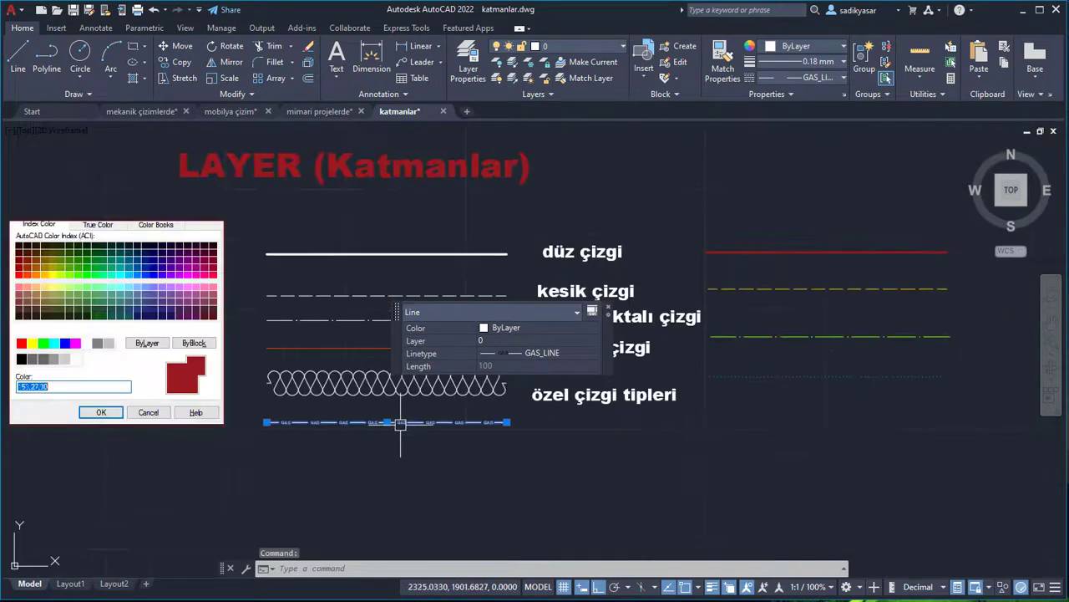
left_click(586, 43)
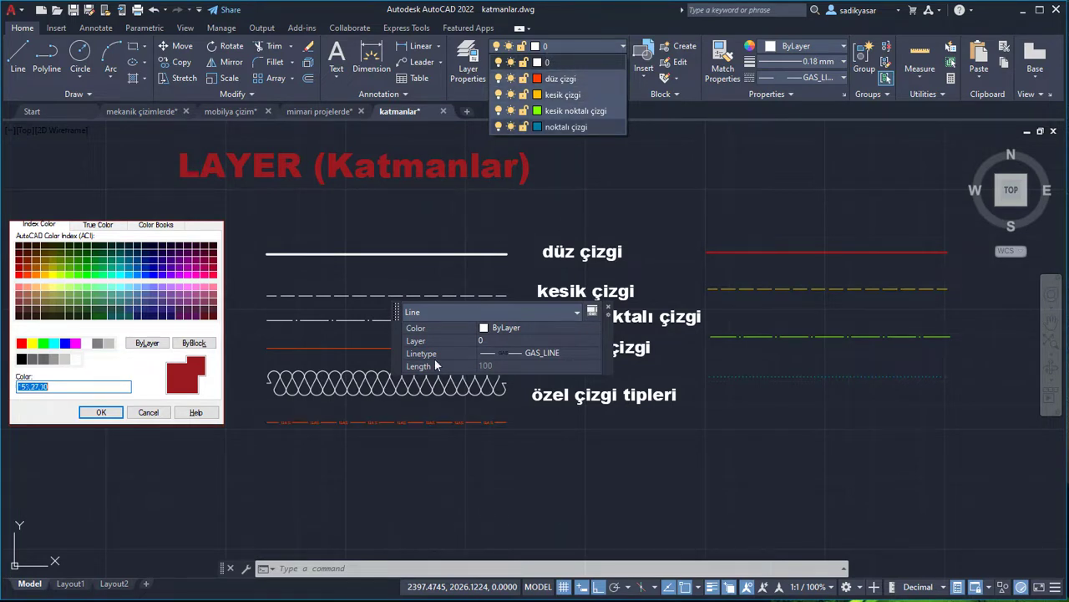
left_click(580, 77)
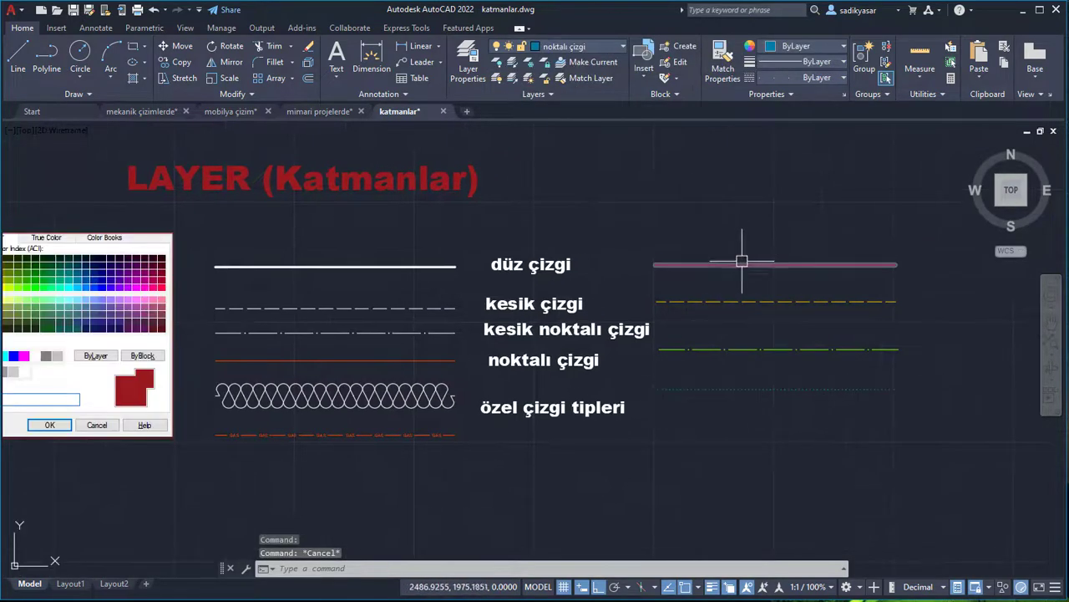
left_click(741, 264)
left_click_drag(781, 181, 445, 173)
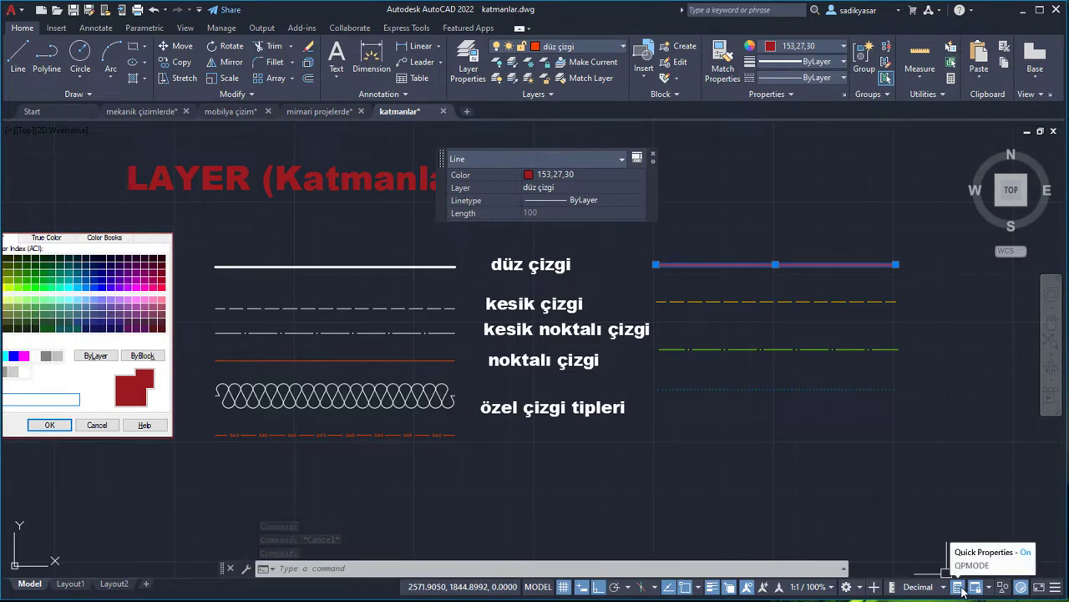
left_click(959, 588)
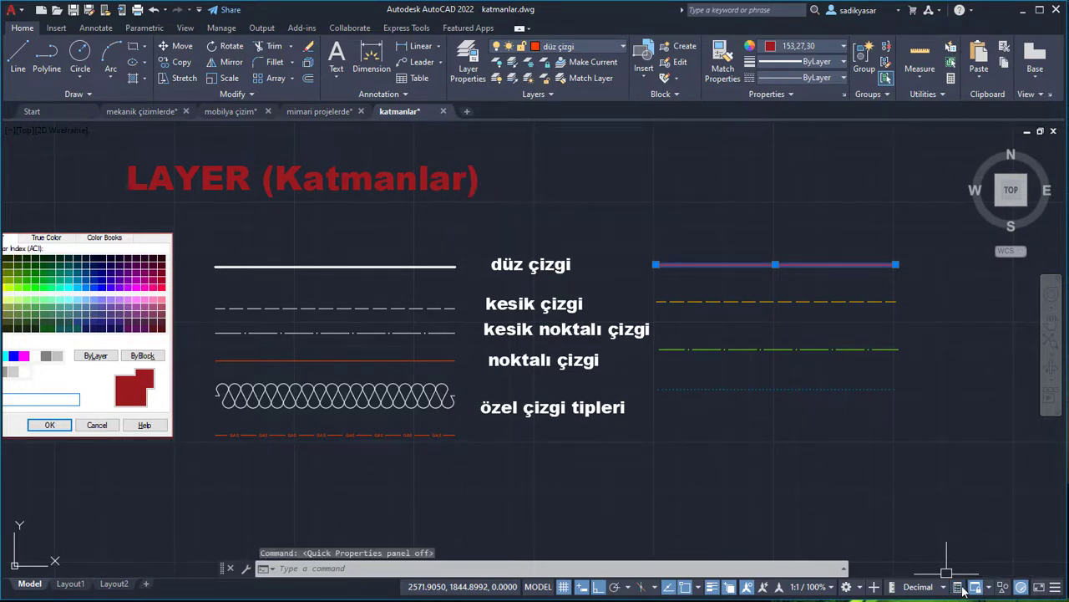
left_click(1055, 587)
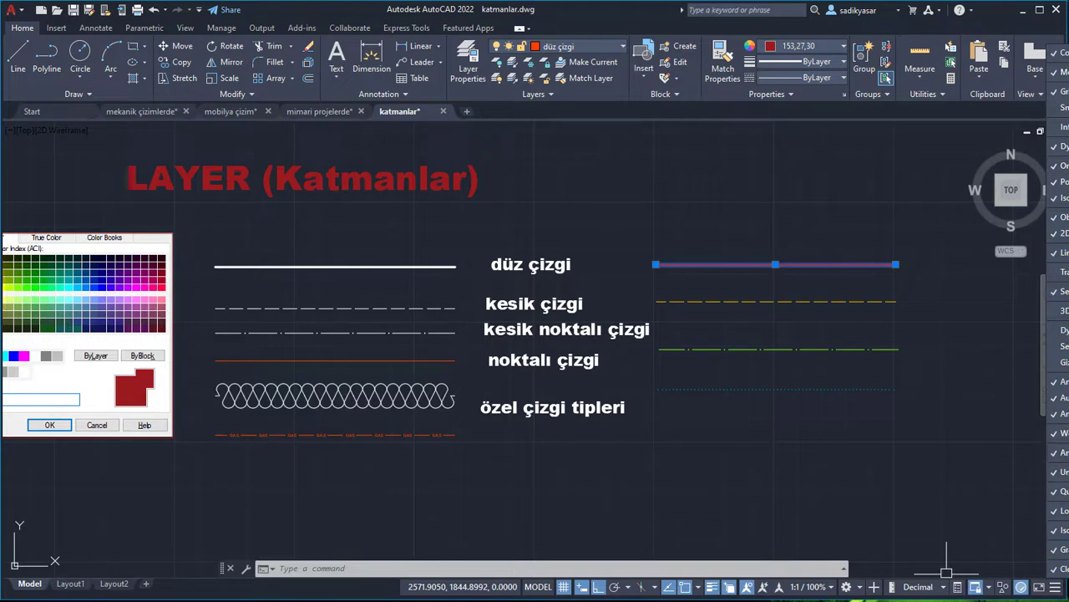
left_click(909, 539)
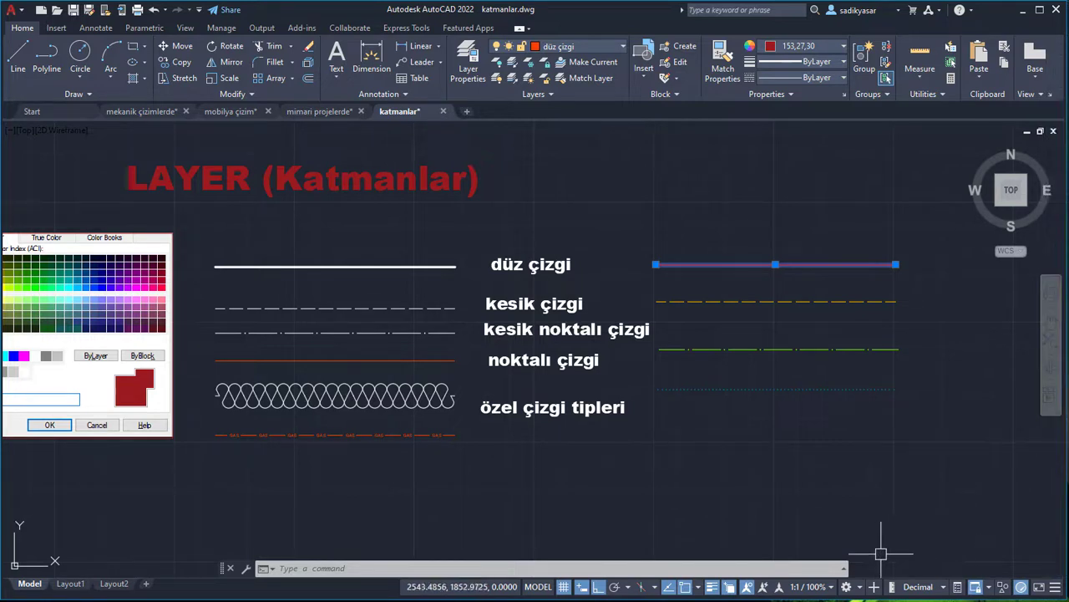
left_click(959, 586)
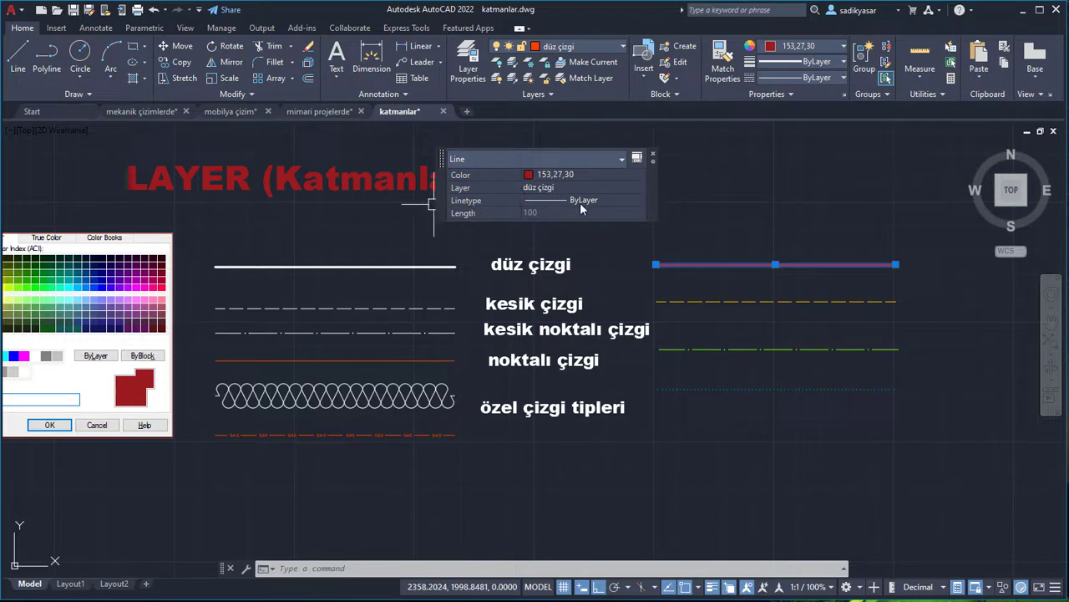
left_click(654, 158)
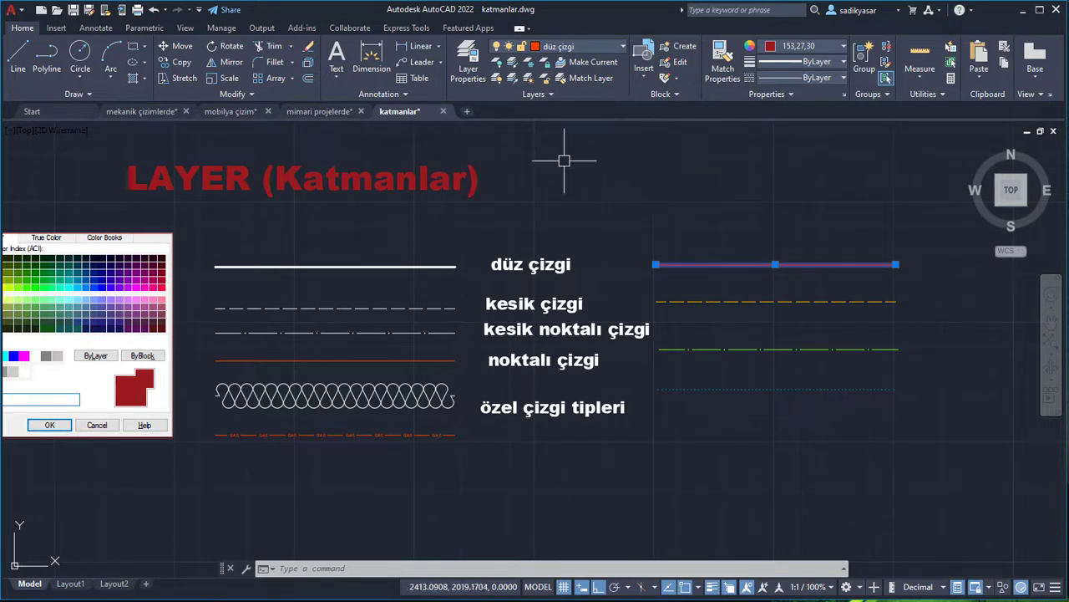
key("Escape")
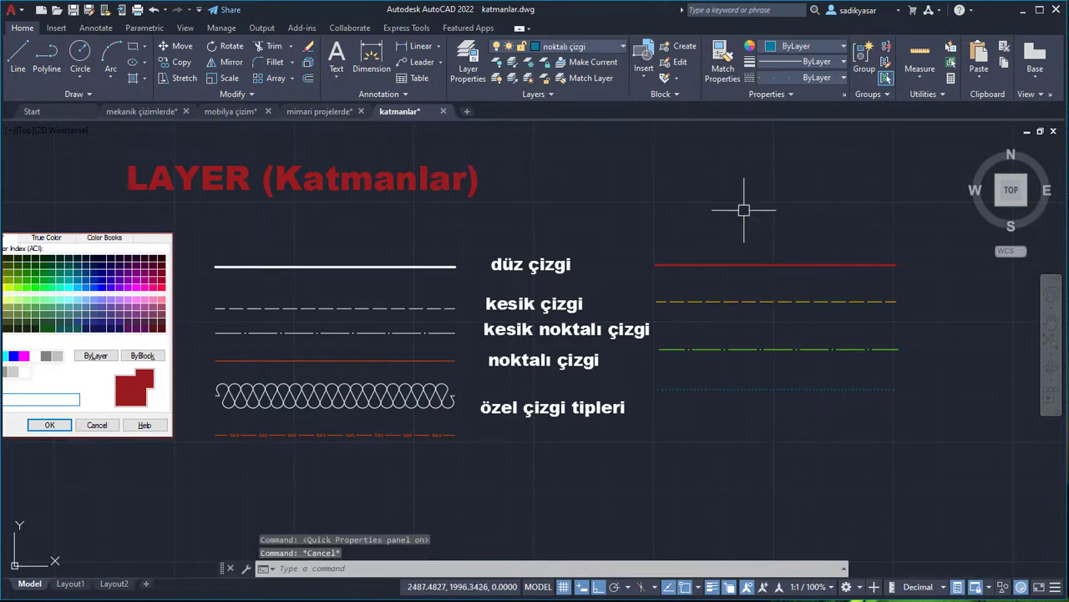
middle_click_drag(743, 232, 733, 246)
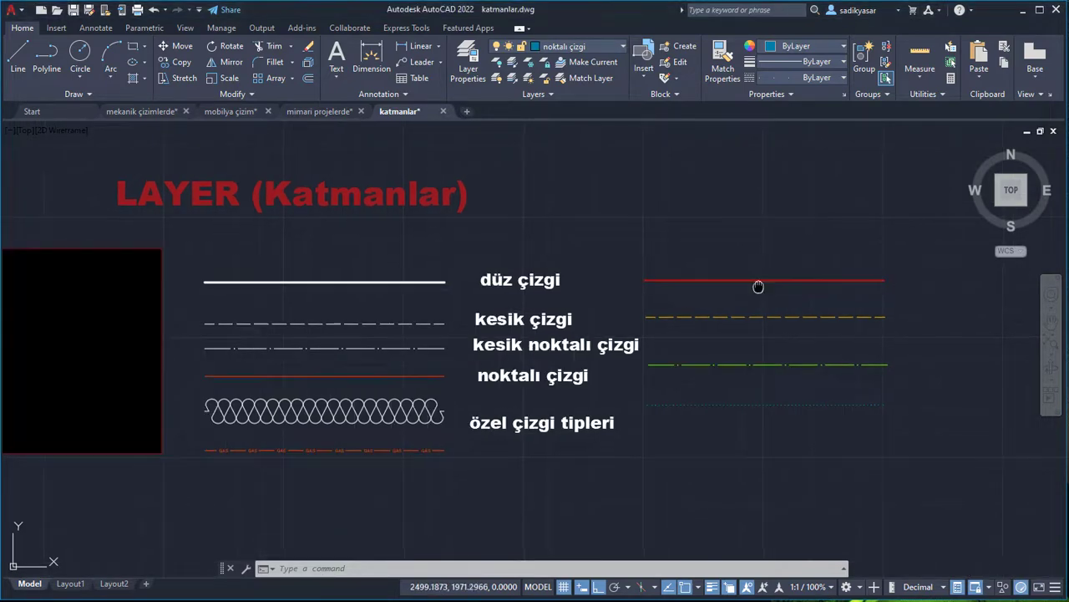
middle_click_drag(759, 284, 706, 285)
left_click(733, 370)
left_click(697, 363)
scroll(697, 363, "up", 2)
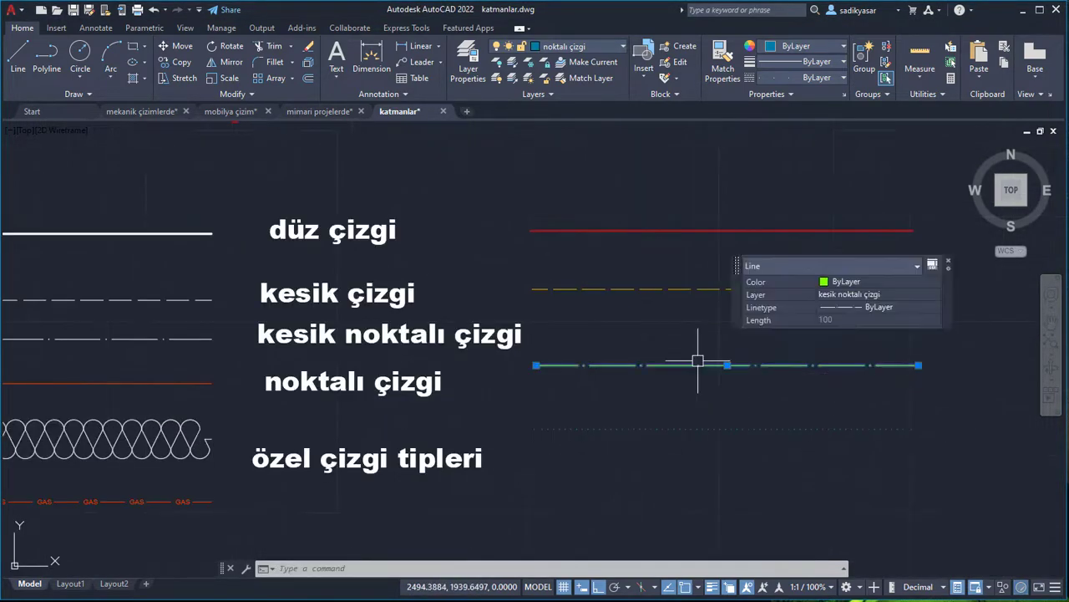
scroll(700, 382, "up", 1)
middle_click_drag(700, 382, 667, 382)
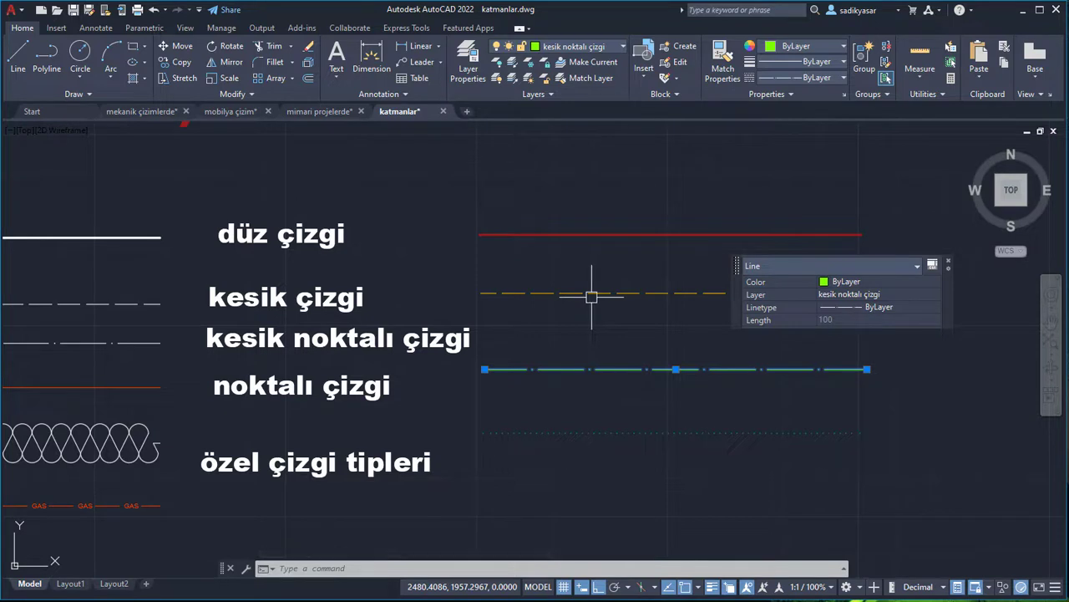
key("Escape")
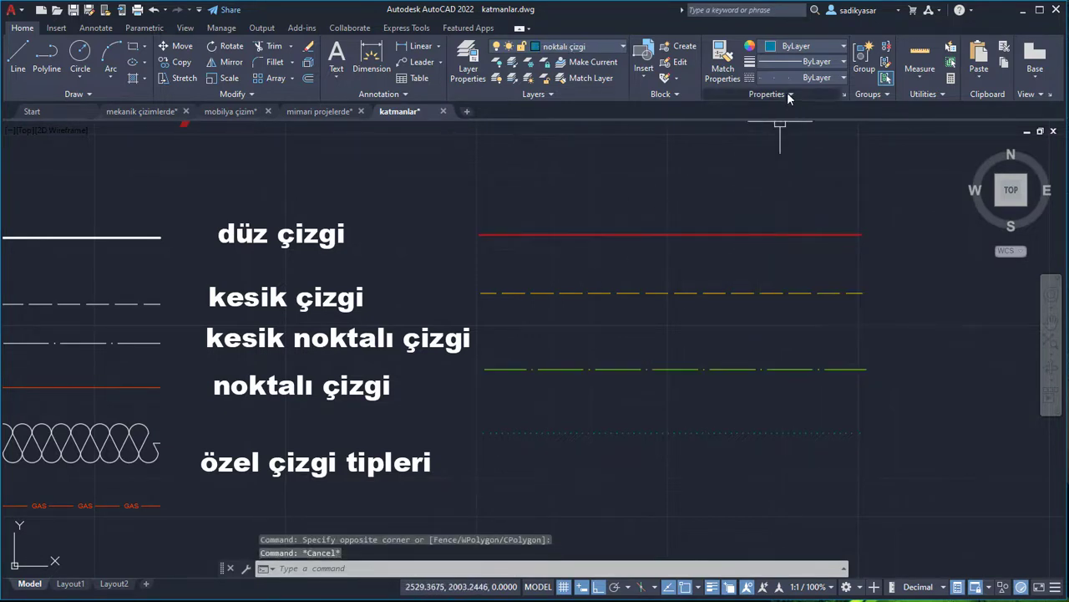
Step: Change the global linetype scale factor from 0.5 to 1 in the Linetype Manager
left_click(788, 93)
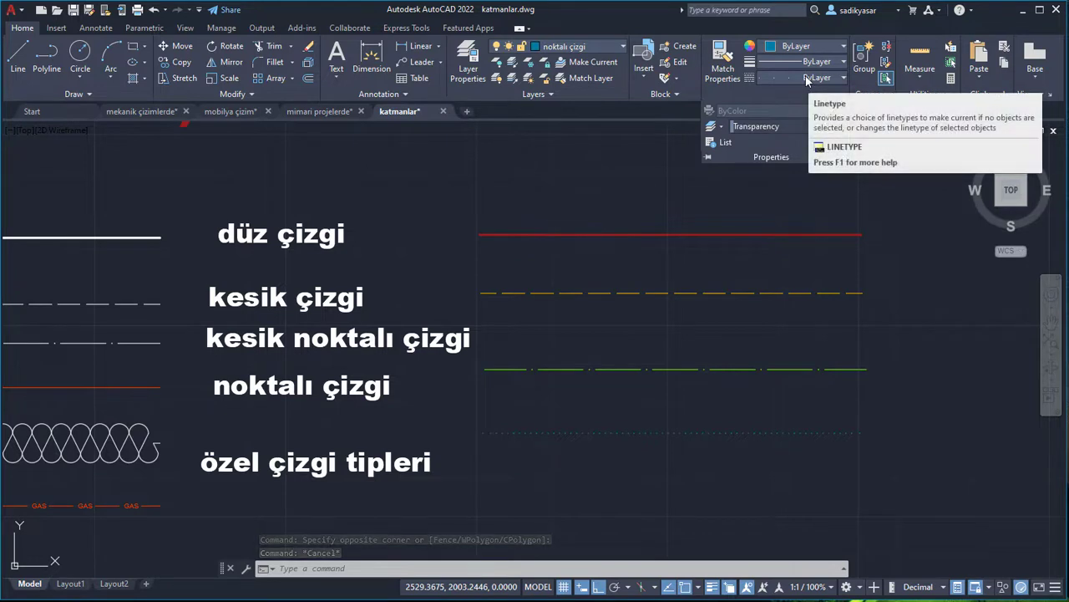
left_click(807, 79)
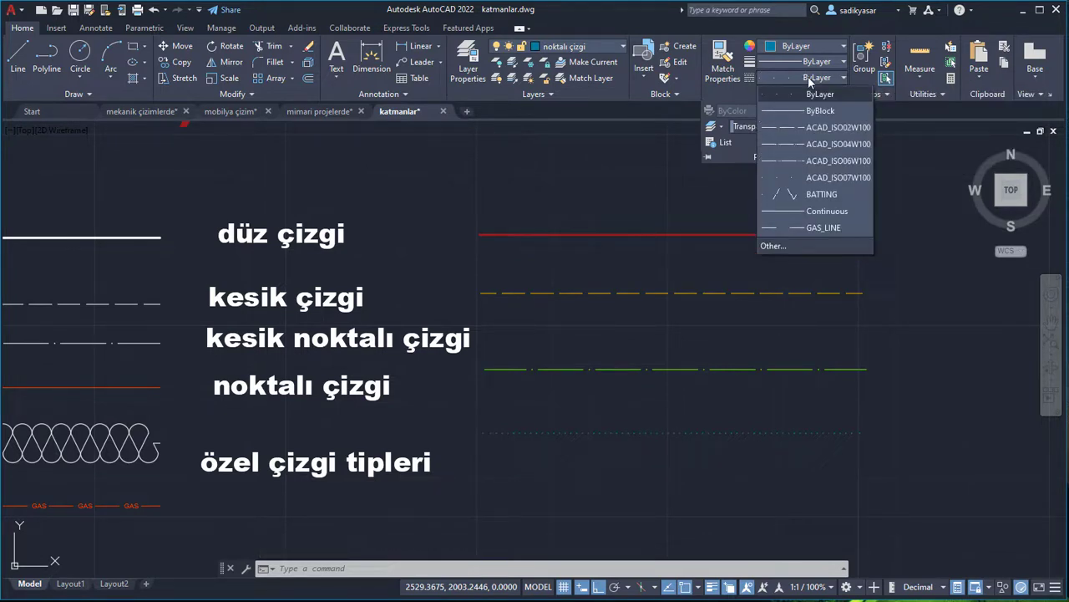
left_click(811, 244)
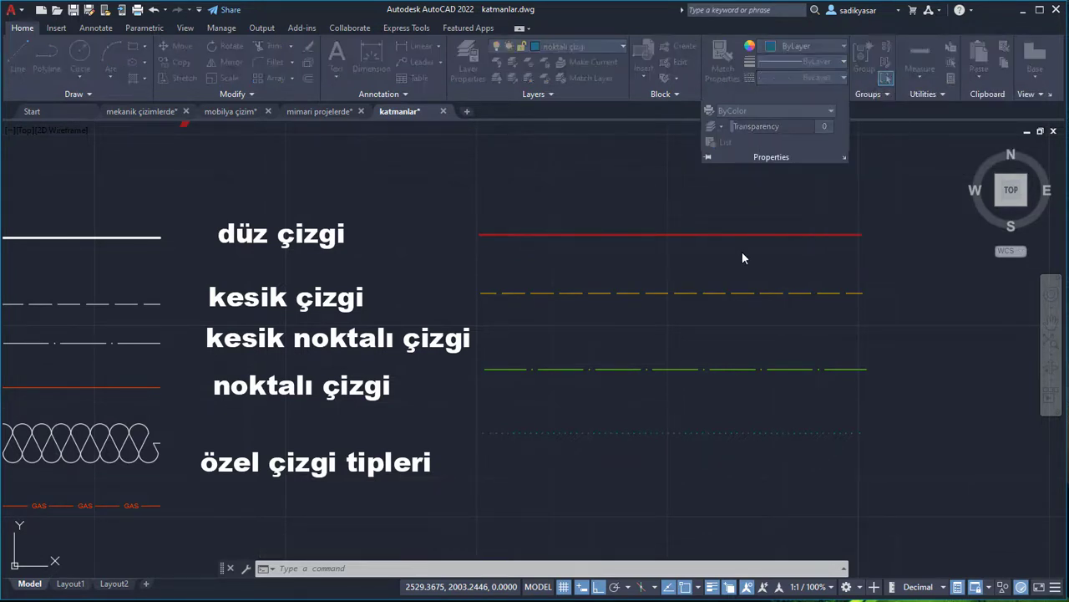
left_click_drag(546, 176, 457, 167)
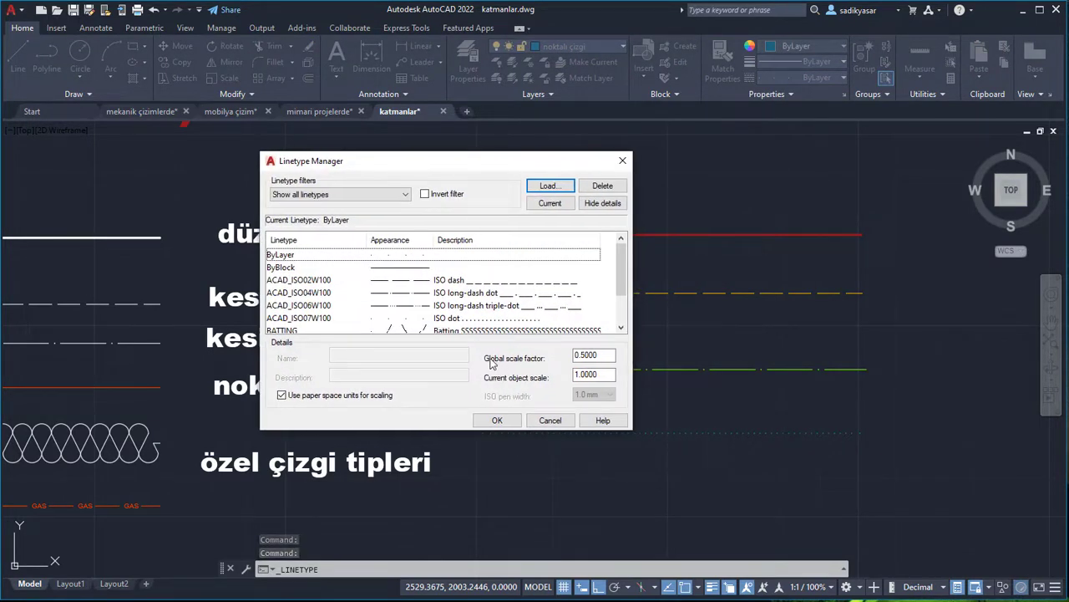
left_click_drag(597, 355, 493, 358)
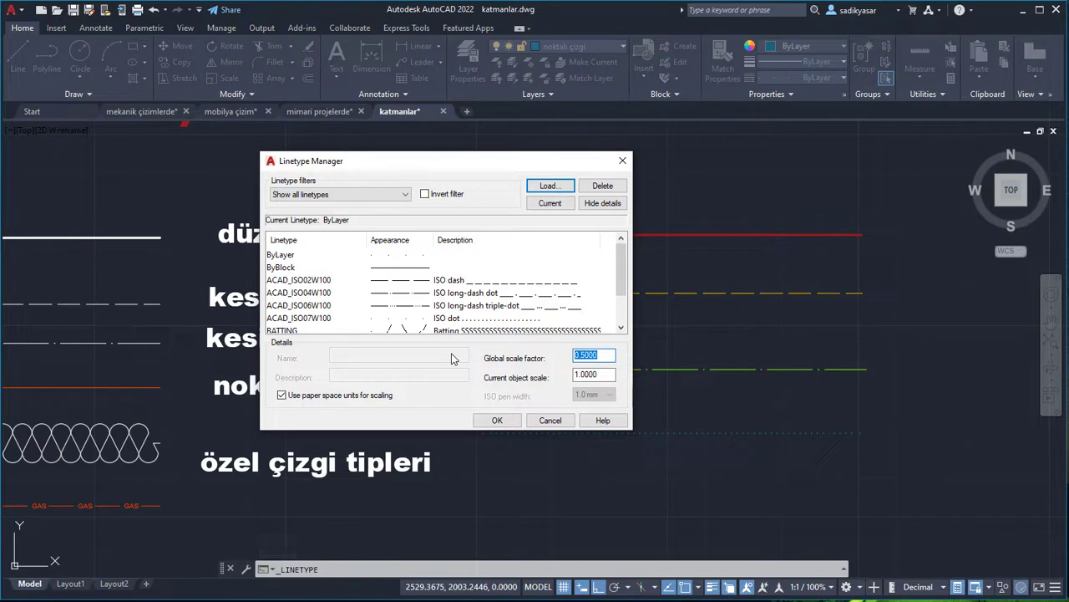
left_click(491, 419)
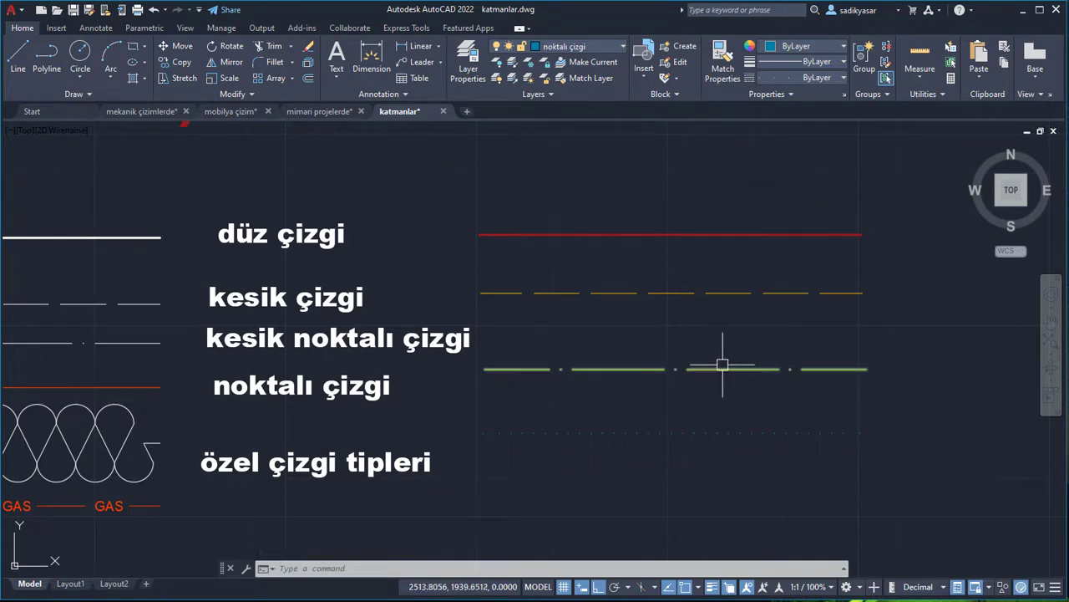
Step: Turn off the düz çizgi layer with Layer Off by picking its red line
scroll(639, 276, "down", 2)
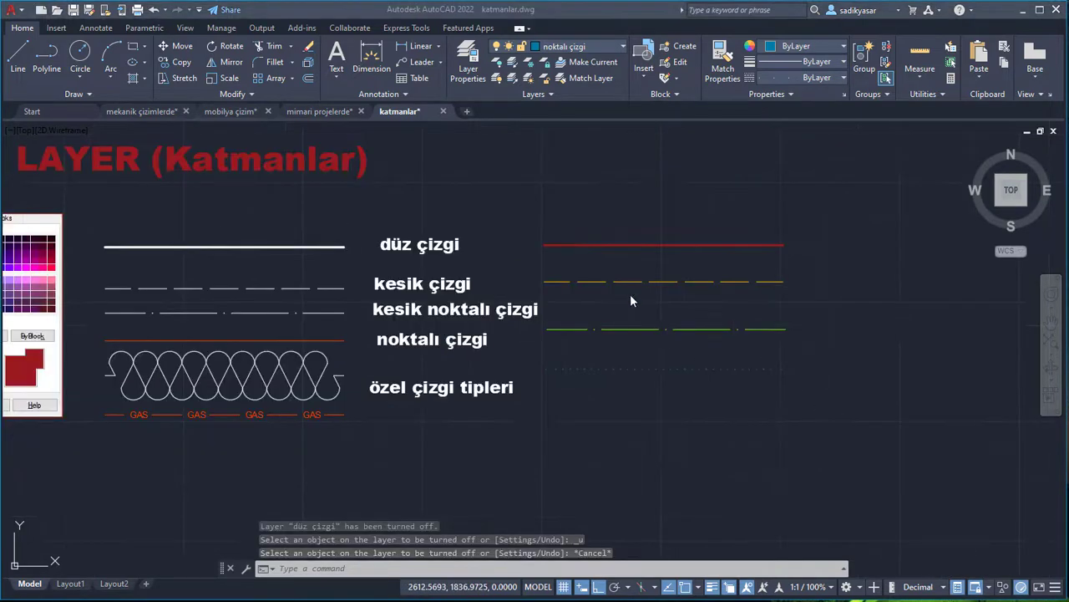
left_click(540, 97)
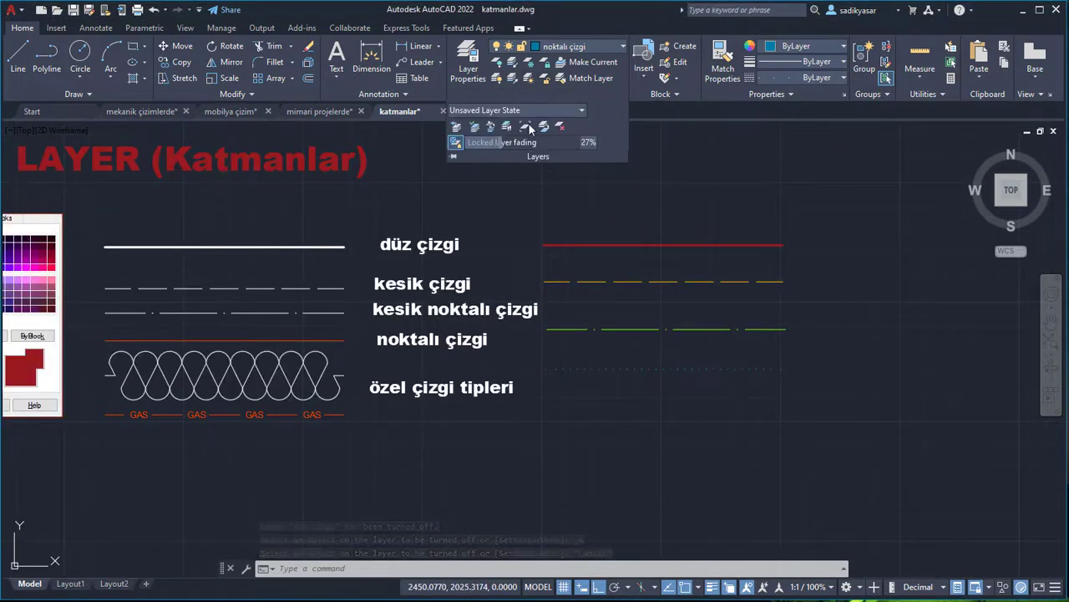
left_click(660, 173)
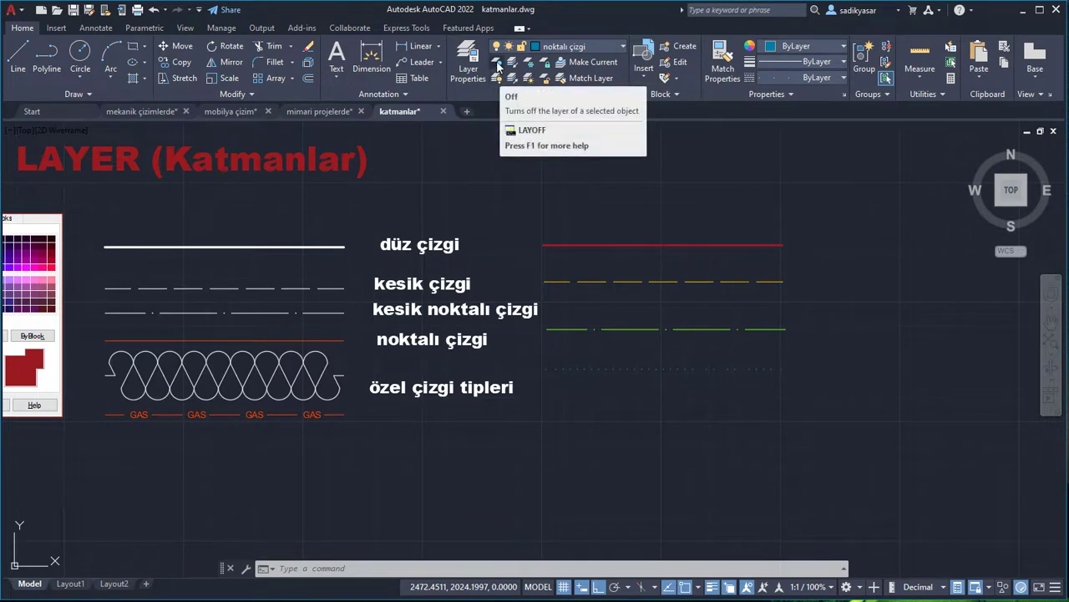
left_click(498, 66)
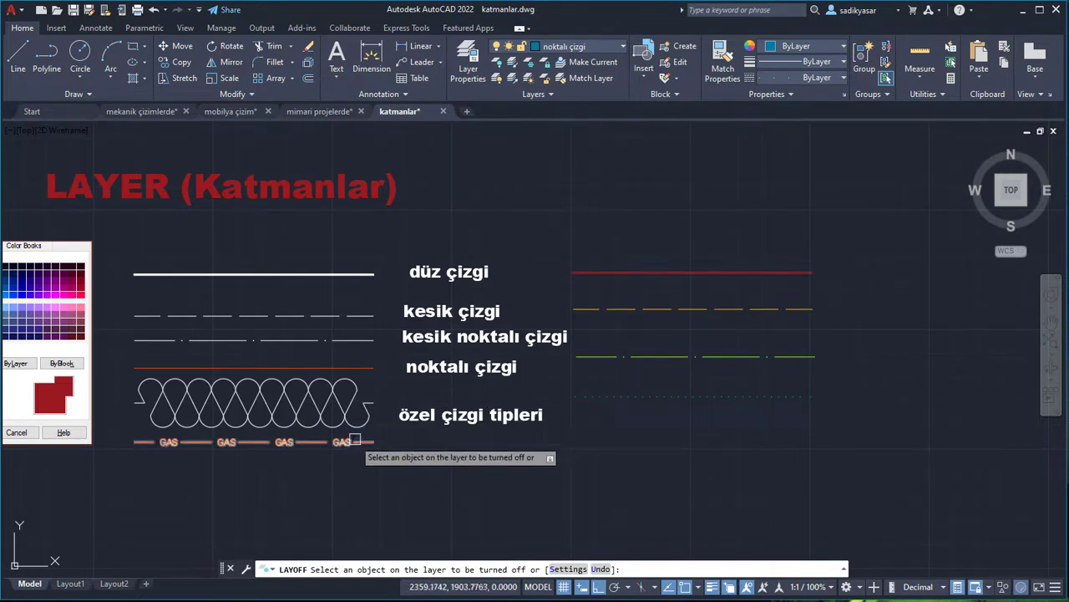
left_click(690, 271)
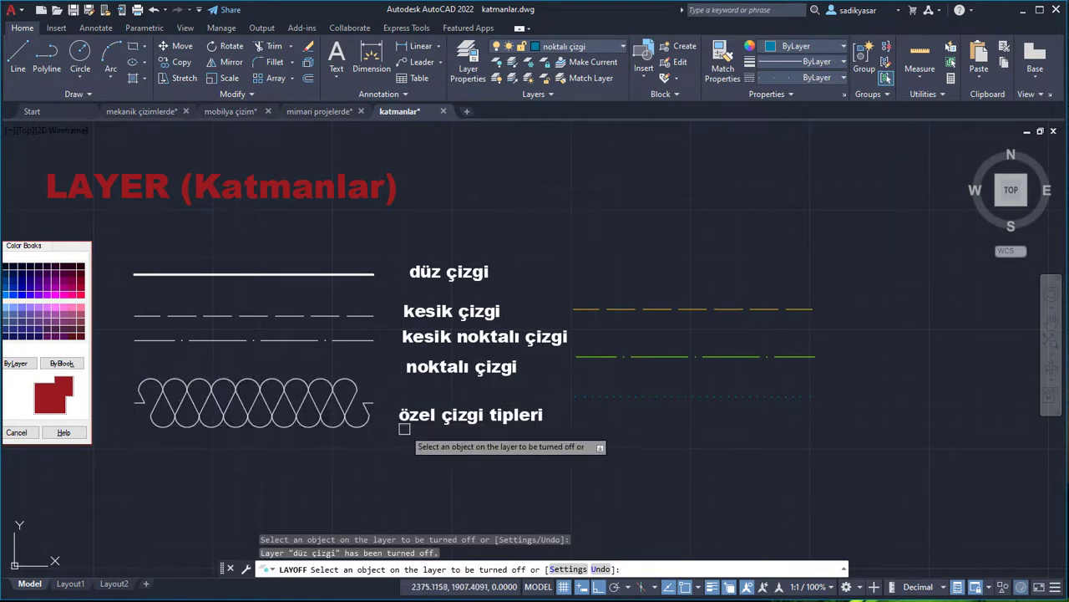
left_click(566, 46)
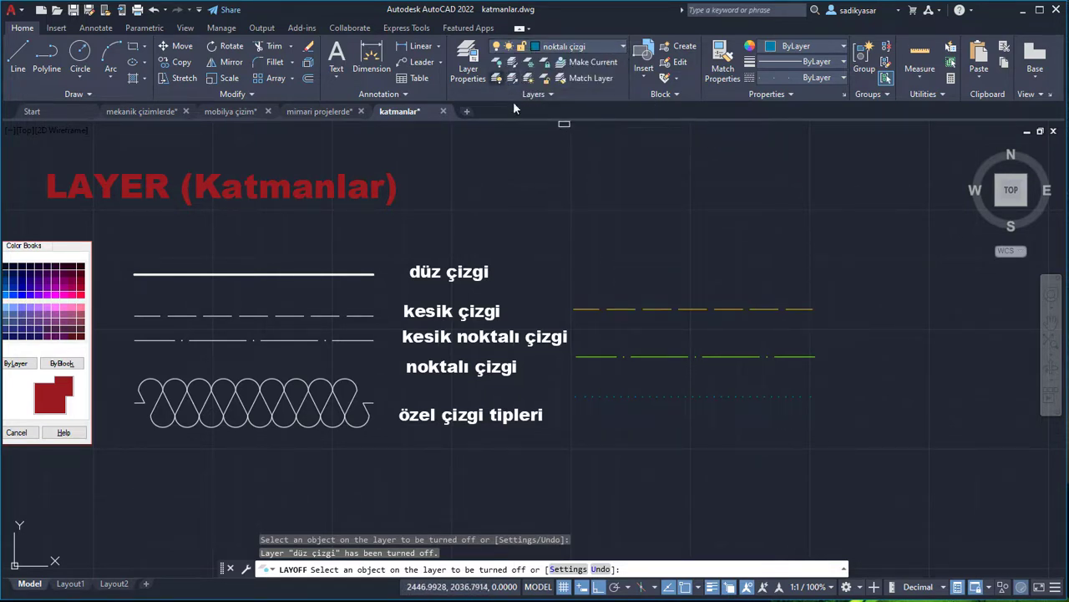
key("Escape")
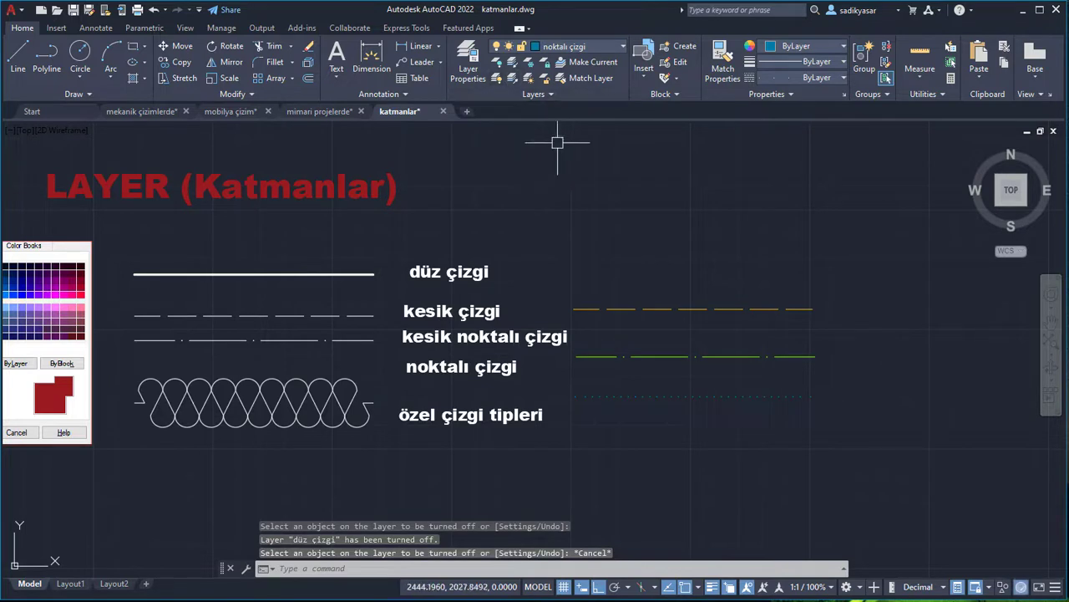
Step: Turn all layers on, isolate kesik çizgi via its yellow dashed line, then undo the isolation
left_click(497, 79)
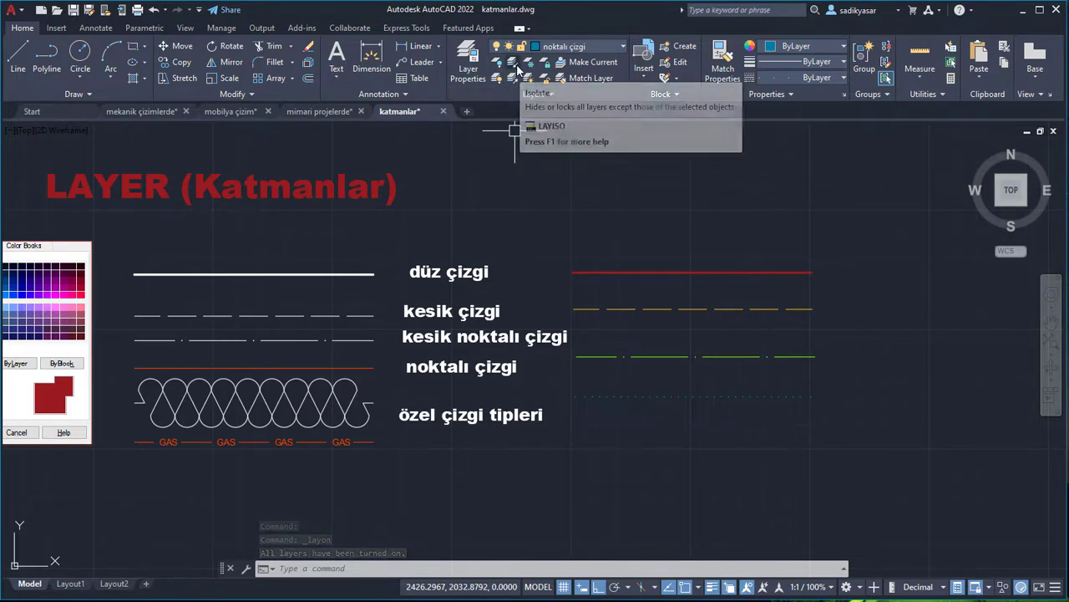
left_click(517, 66)
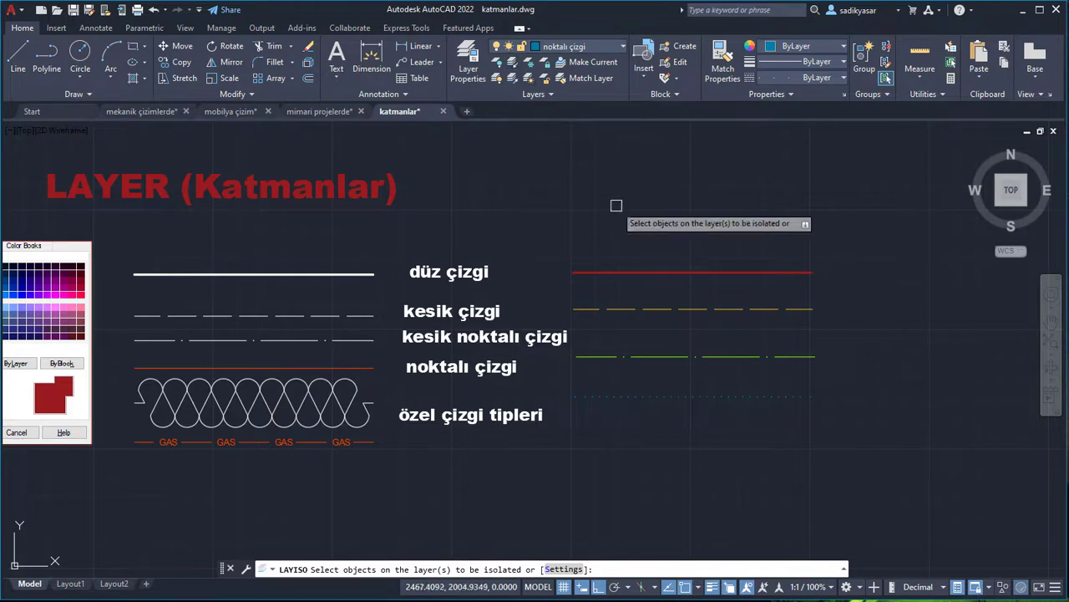
left_click(648, 308)
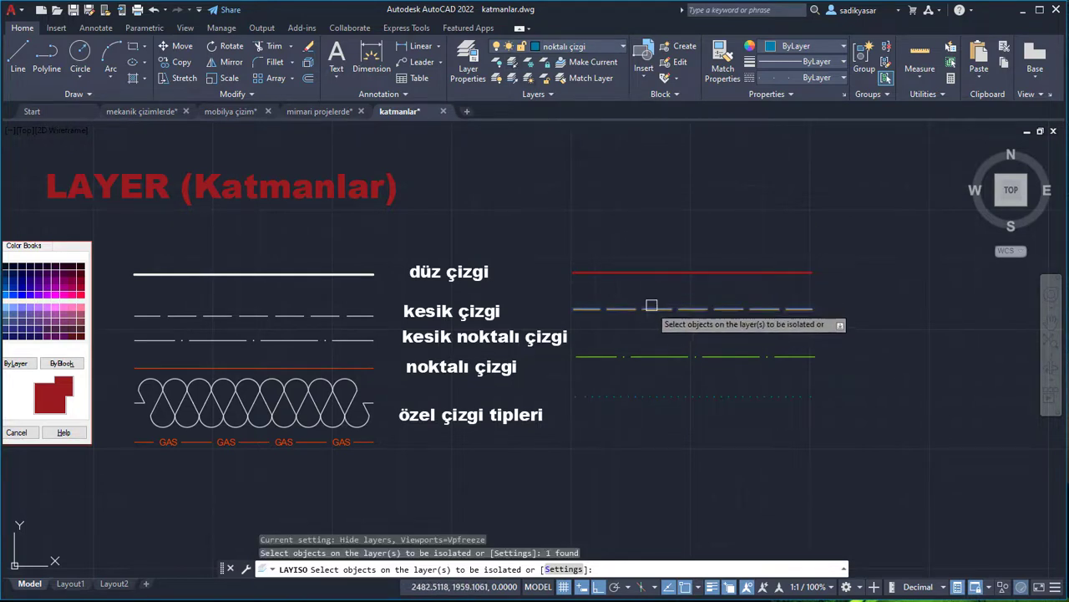
right_click(674, 217)
left_click(684, 224)
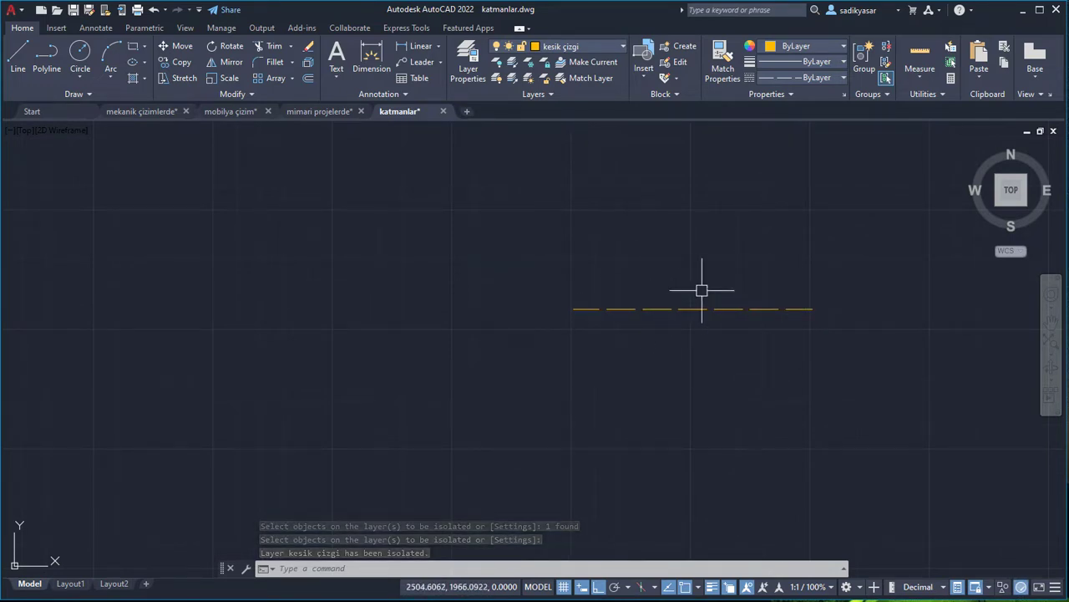
key("ctrl+z")
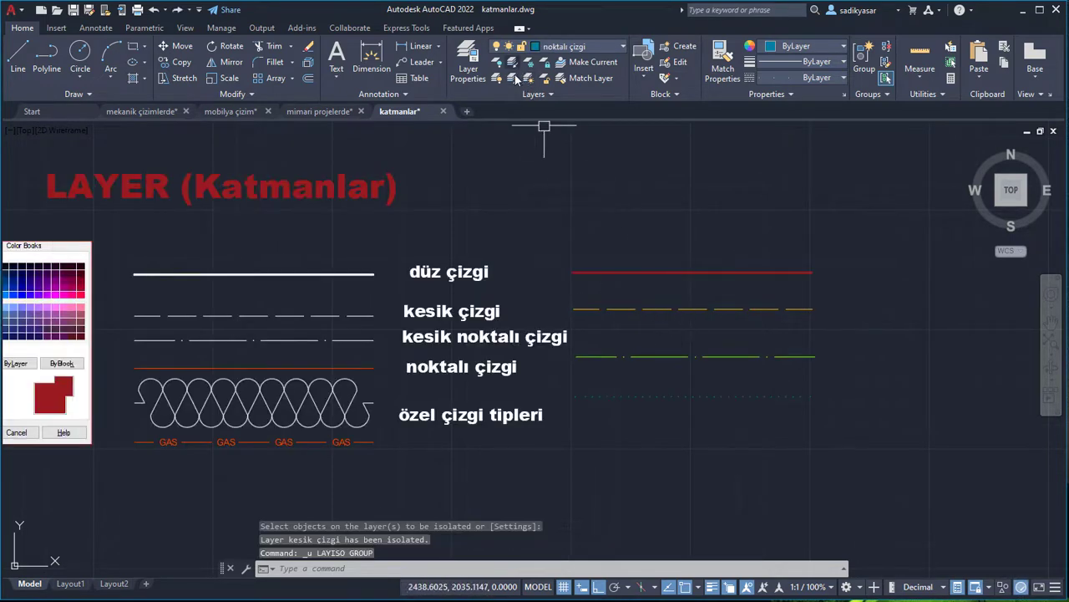
Step: Freeze the düz çizgi layer with LAYFRZ by picking its red line
left_click(532, 69)
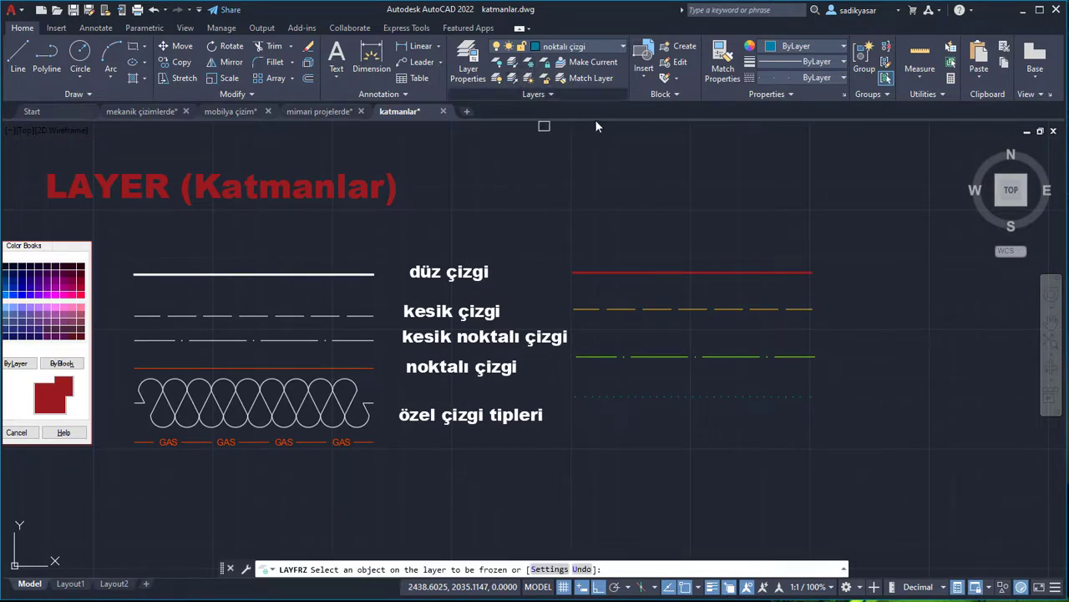
left_click(674, 273)
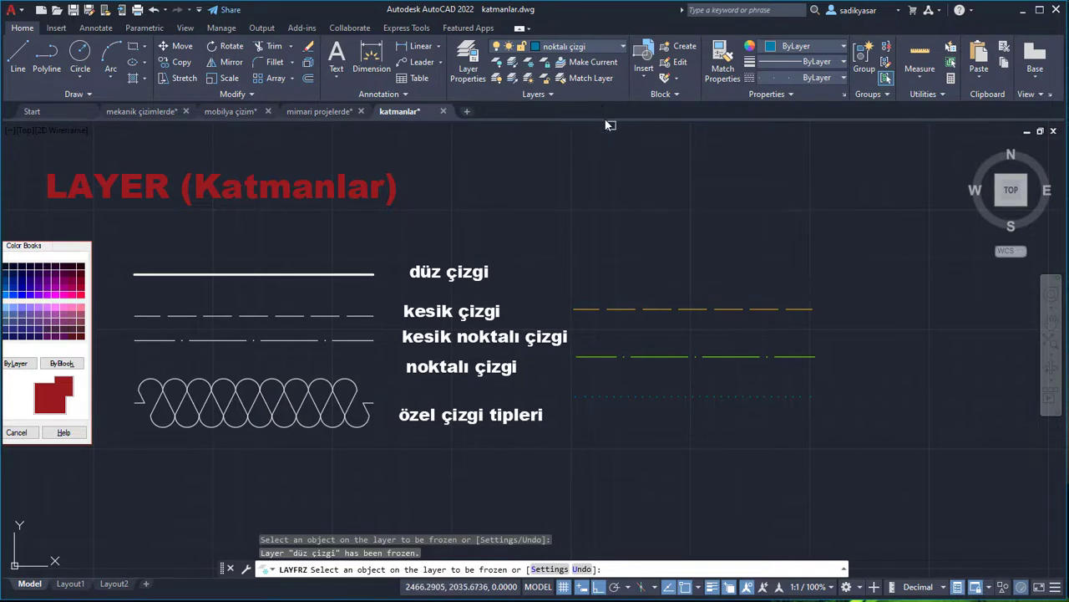
right_click(644, 239)
left_click(669, 245)
Step: Thaw düz çizgi from the layer list so its red line reappears
left_click(580, 43)
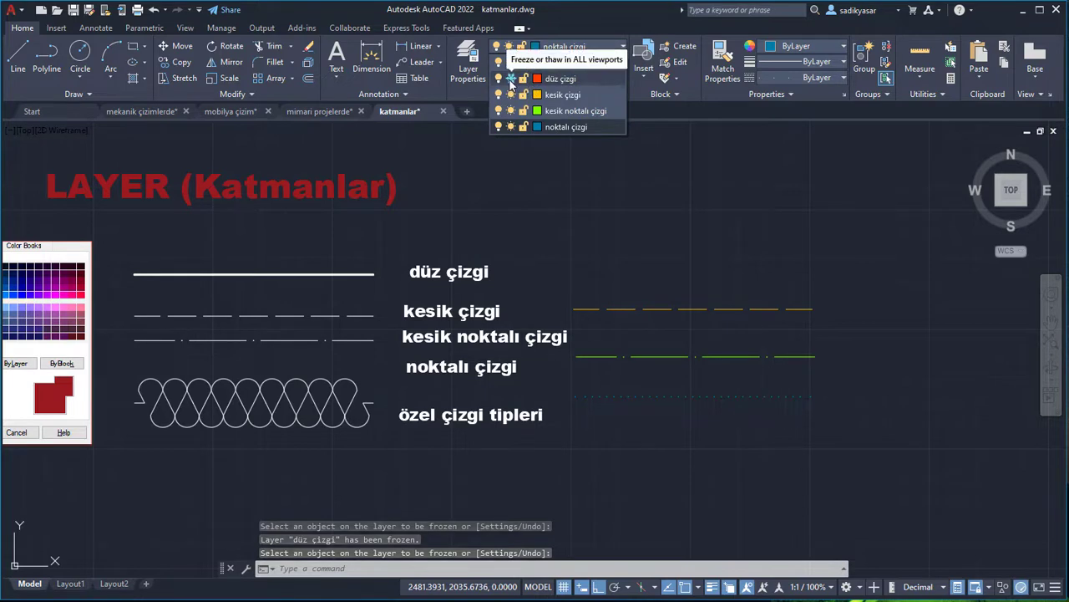
left_click(511, 78)
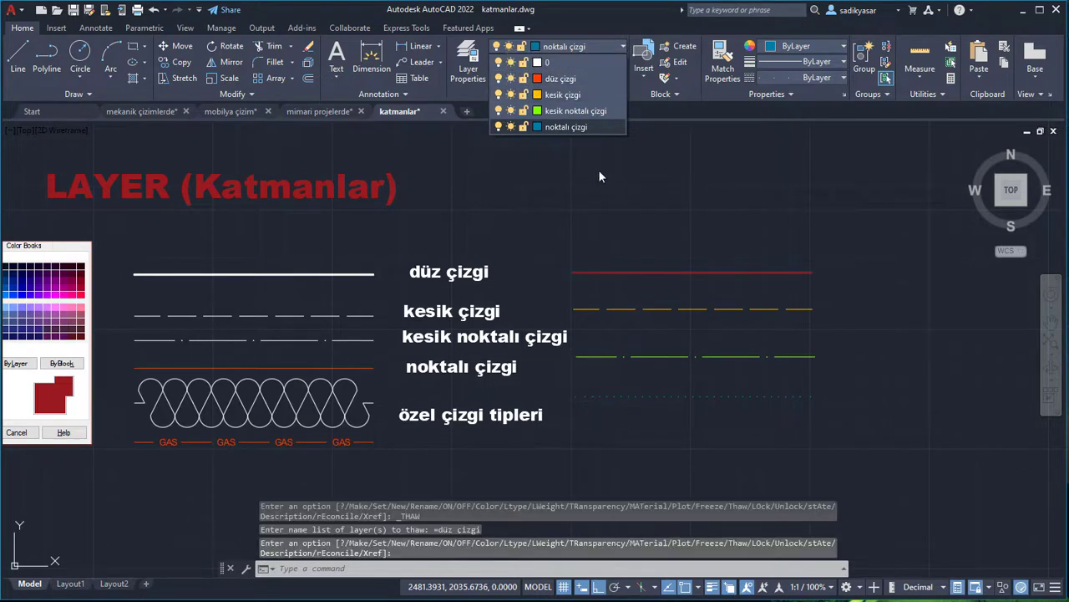
left_click(568, 47)
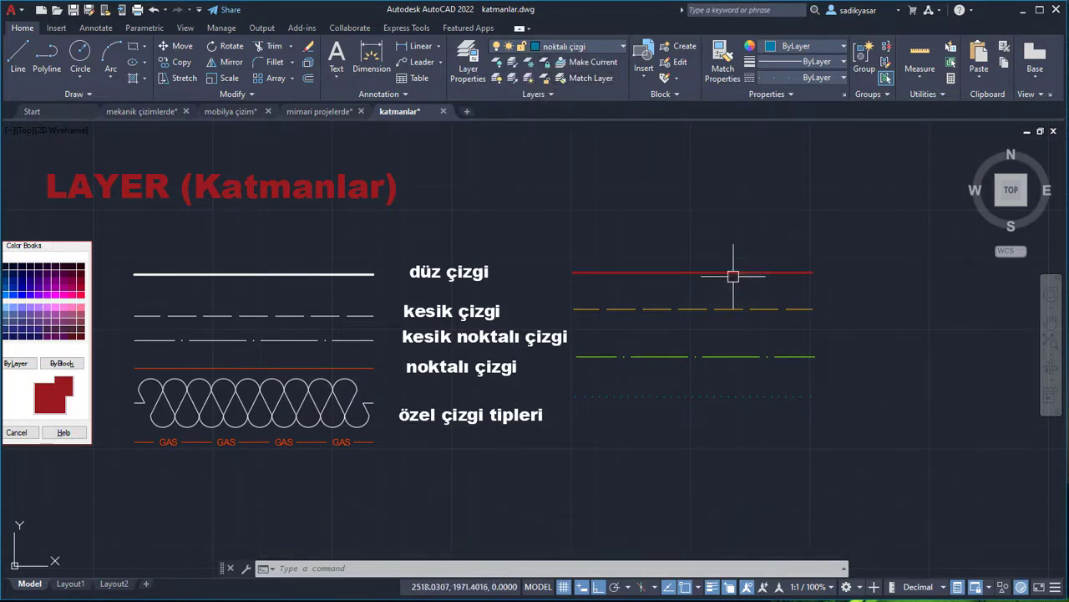
Step: Lock düz çizgi via its red line, then check the red, orange, GAS and yellow lines' properties
left_click(547, 65)
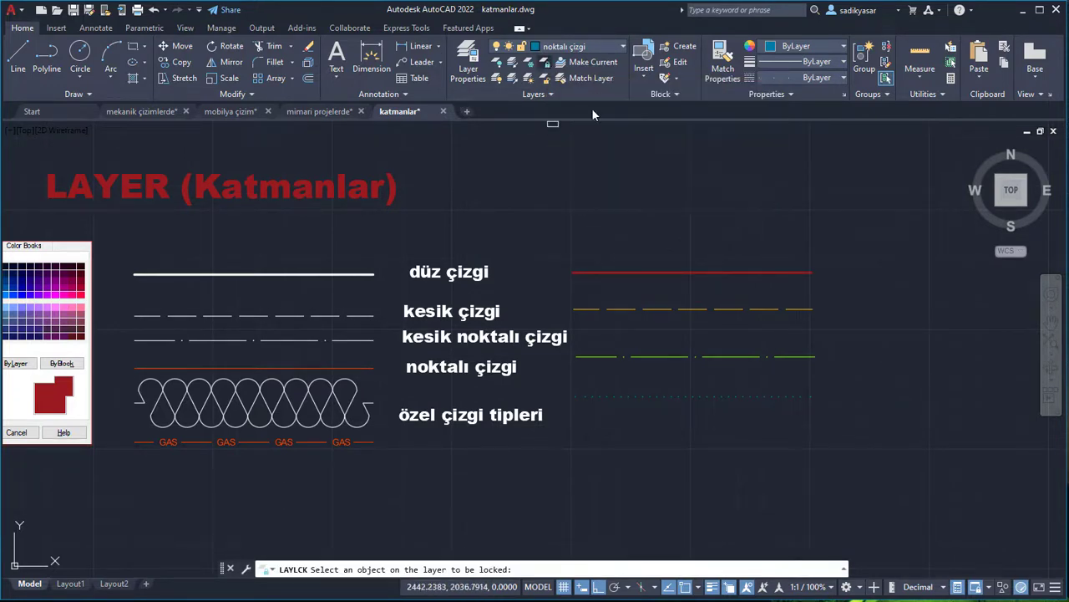
left_click(695, 270)
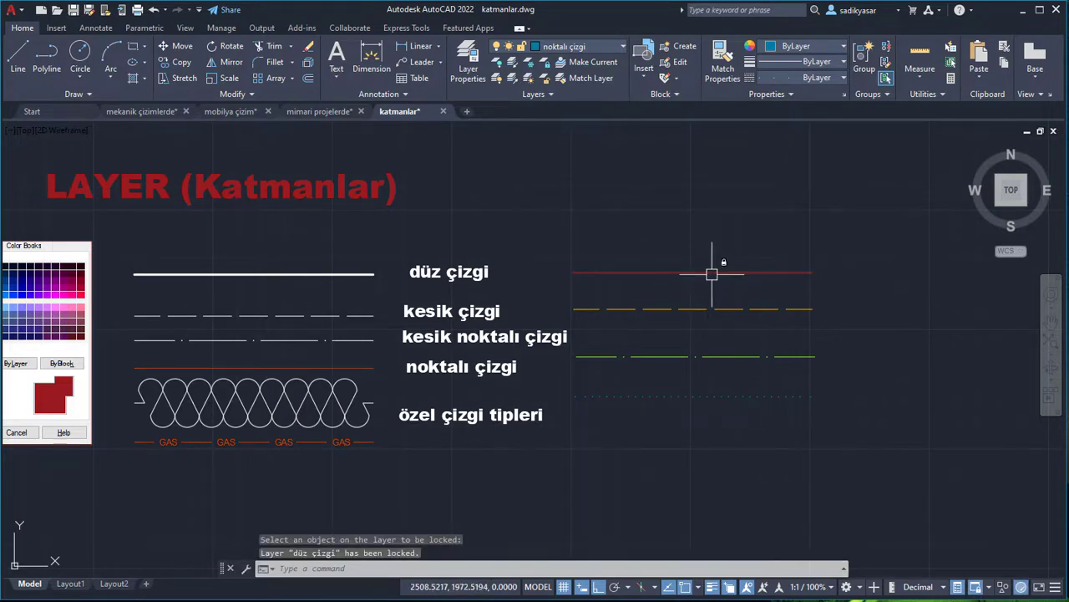
left_click(711, 272)
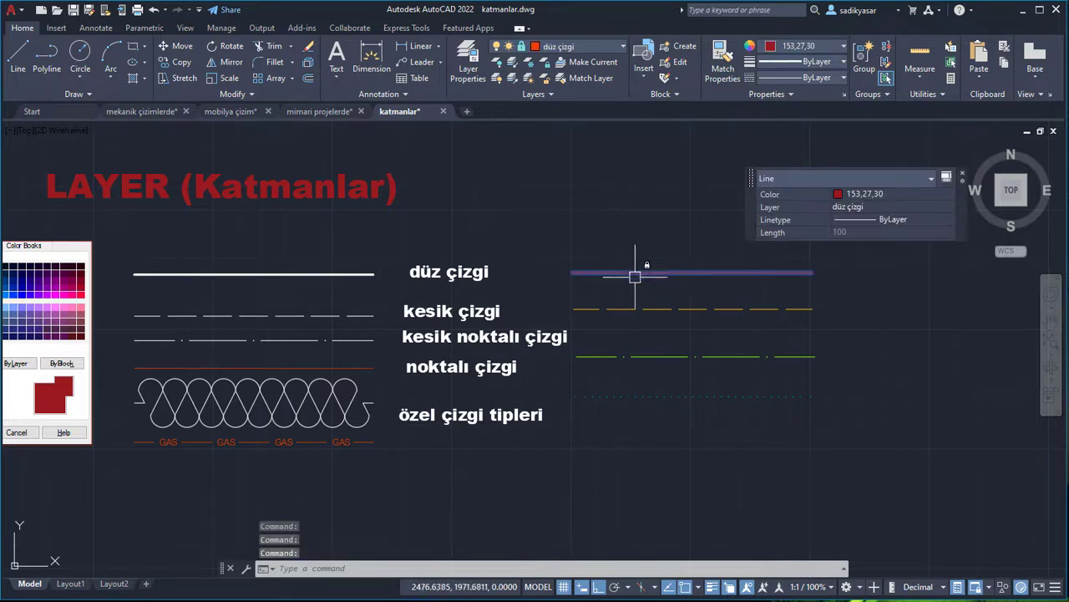
key("Escape")
left_click(366, 371)
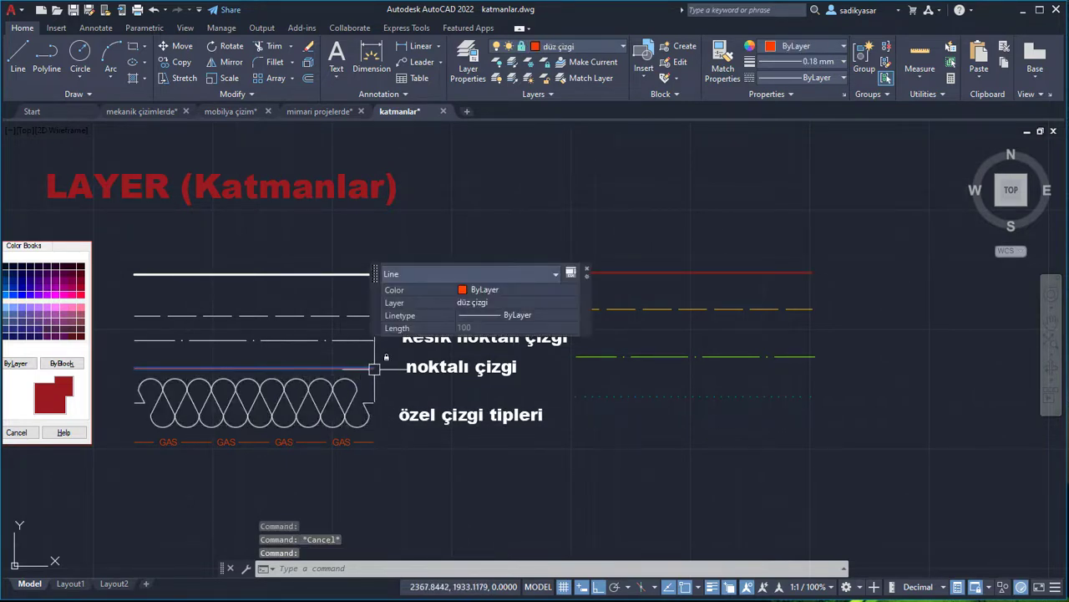
key("Escape")
left_click(358, 440)
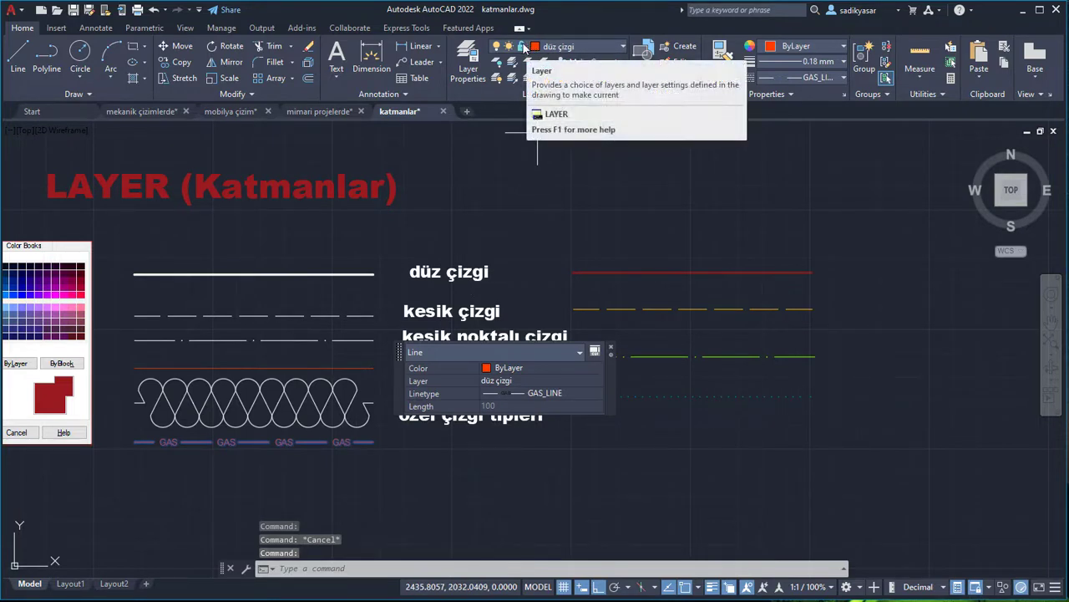
key("Escape")
left_click(649, 272)
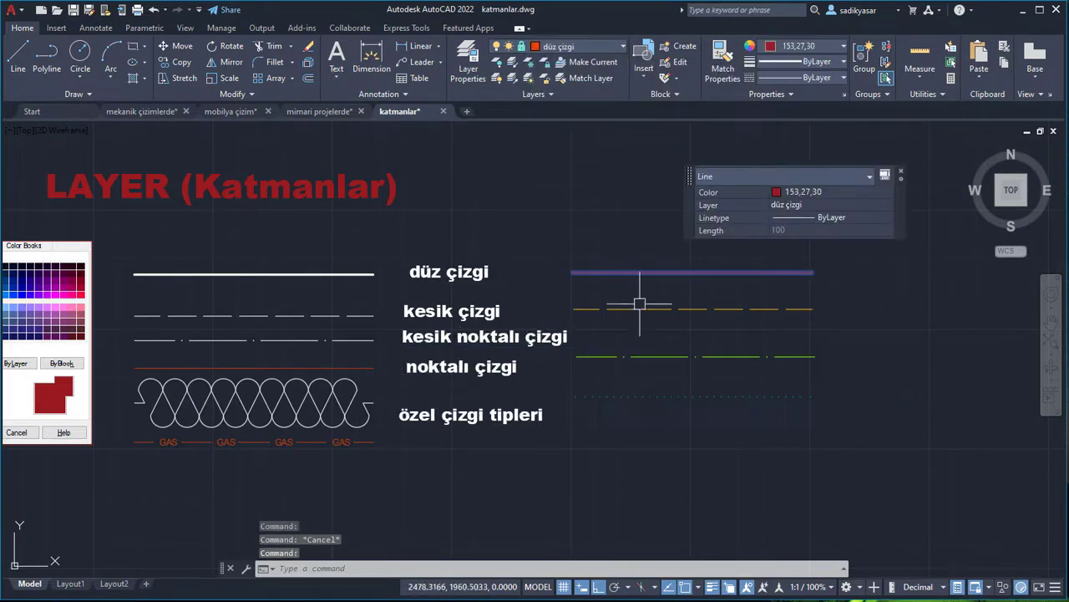
key("Escape")
left_click(660, 308)
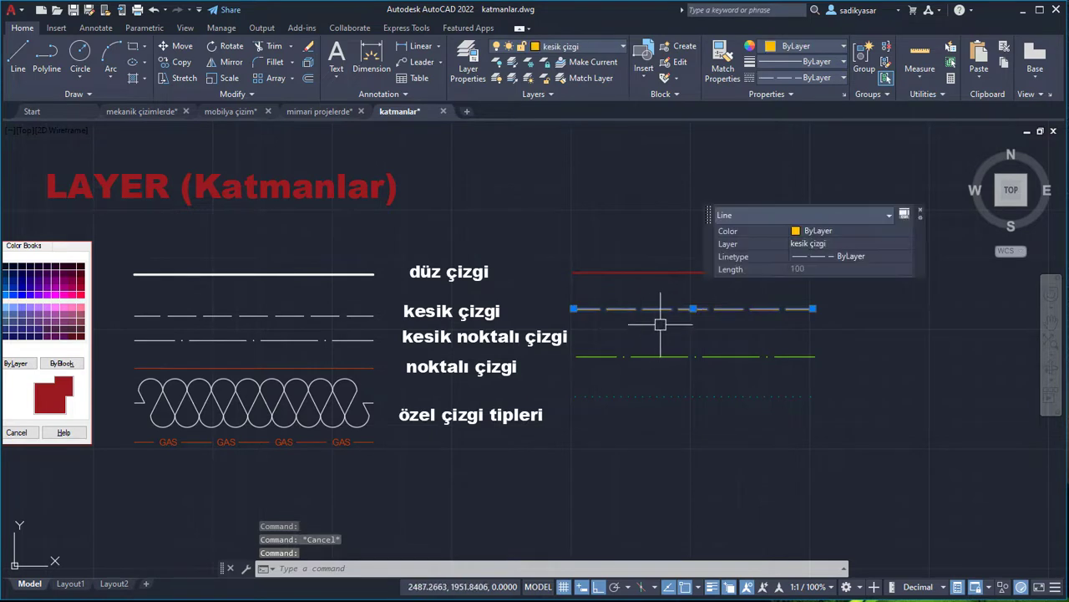
key("Escape")
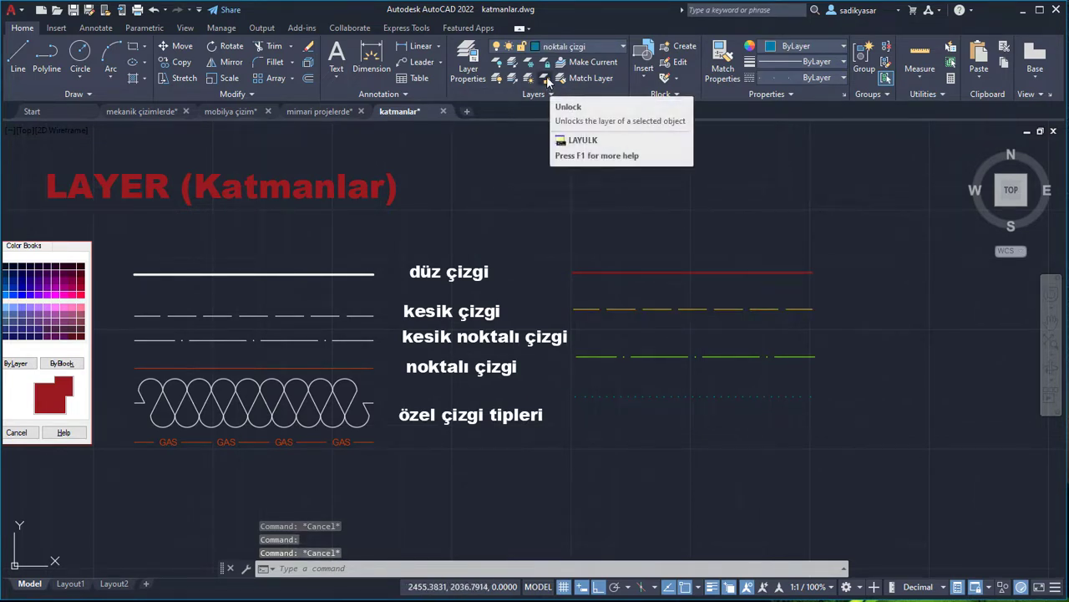
Step: Unlock the düz çizgi layer by picking the red line and confirm its lines are selectable
left_click(547, 82)
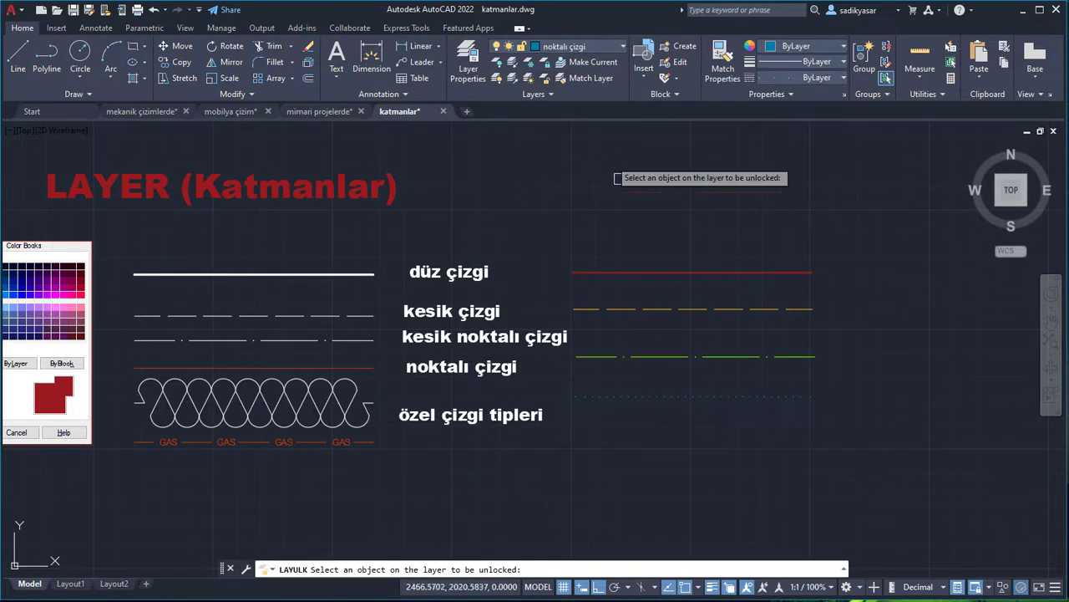
left_click(650, 272)
left_click(652, 272)
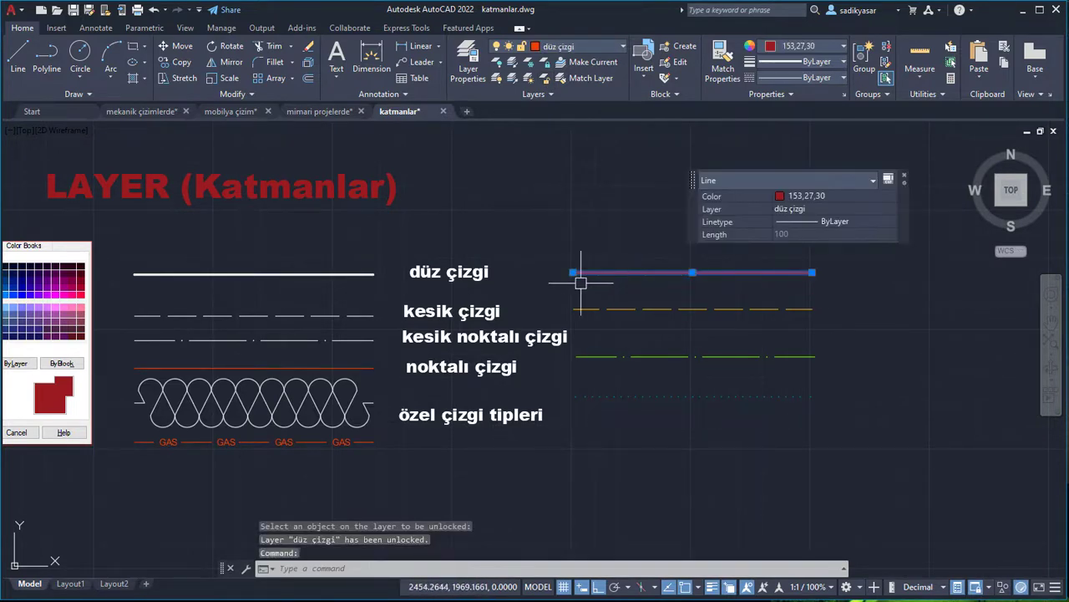
left_click(368, 368)
key("Escape")
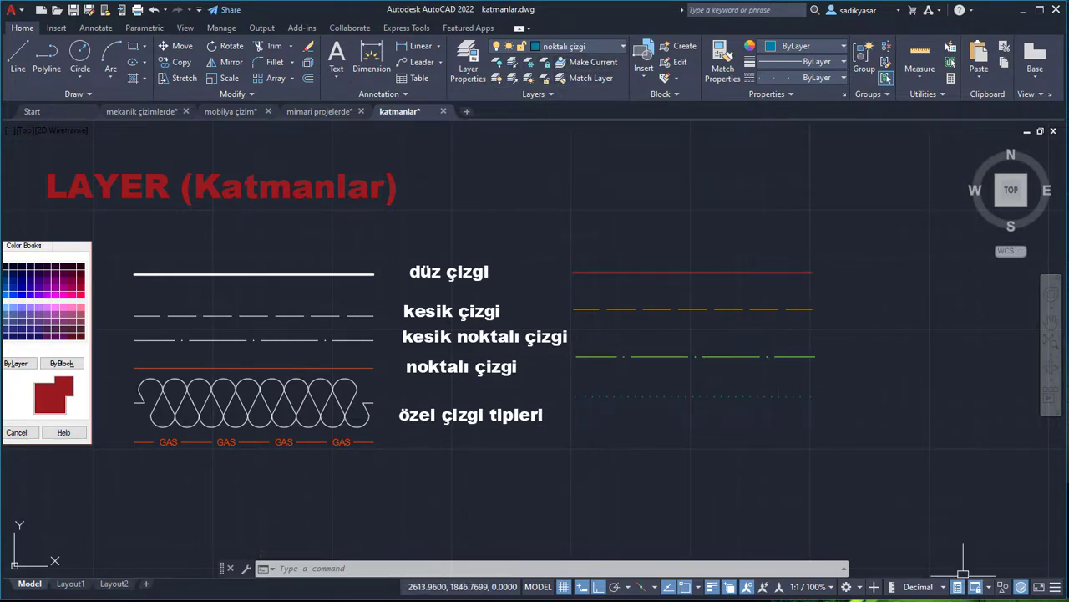
Step: Choose düz çizgi from the Layers panel list so it becomes the current layer
left_click(582, 47)
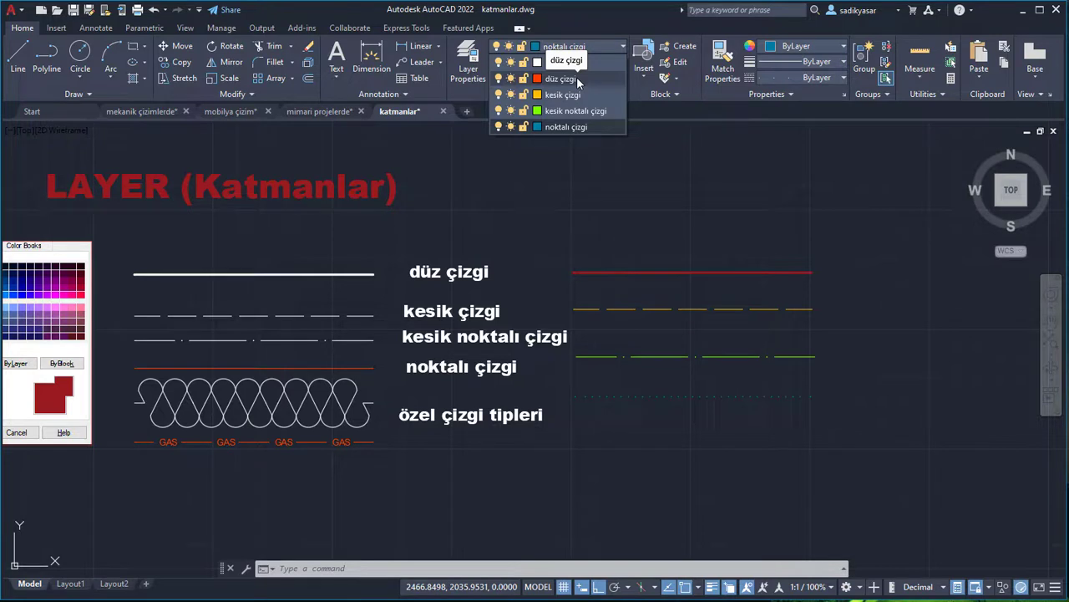
left_click(576, 79)
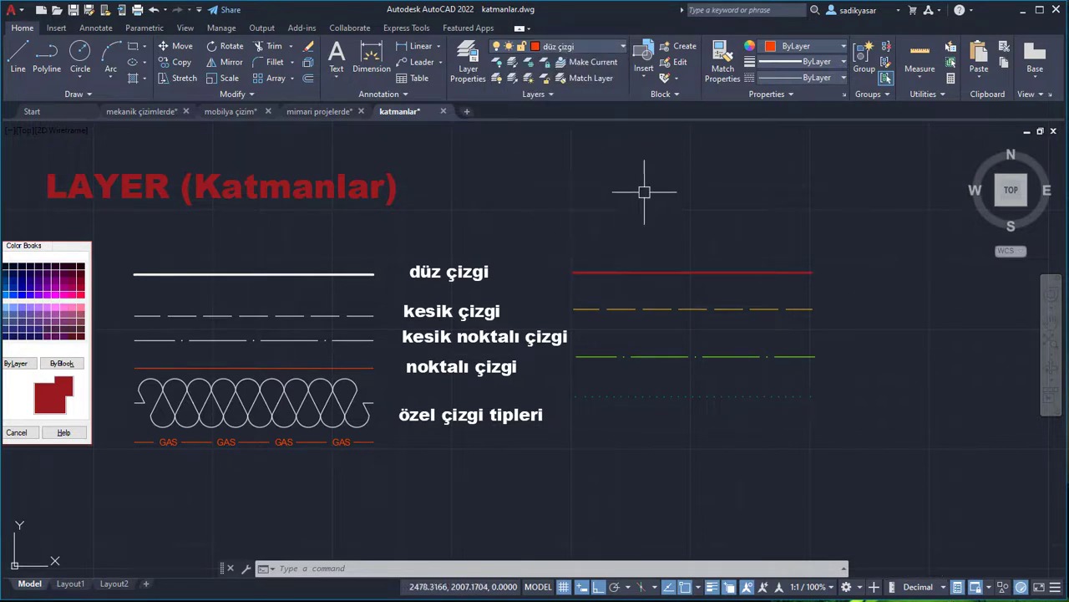
scroll(660, 212, "down", 2)
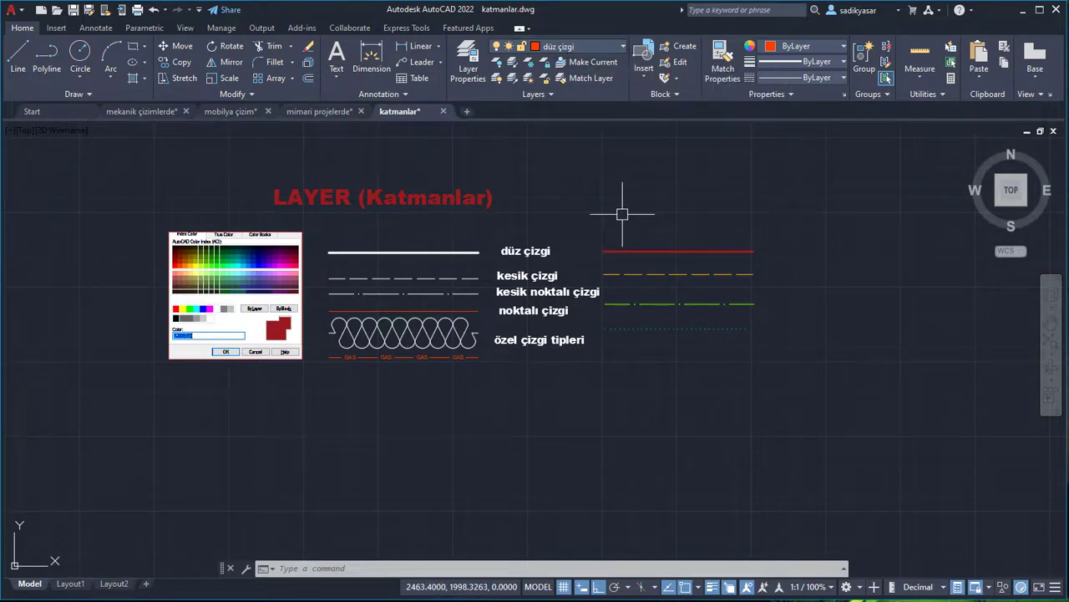
scroll(622, 214, "up", 4)
scroll(565, 222, "down", 2)
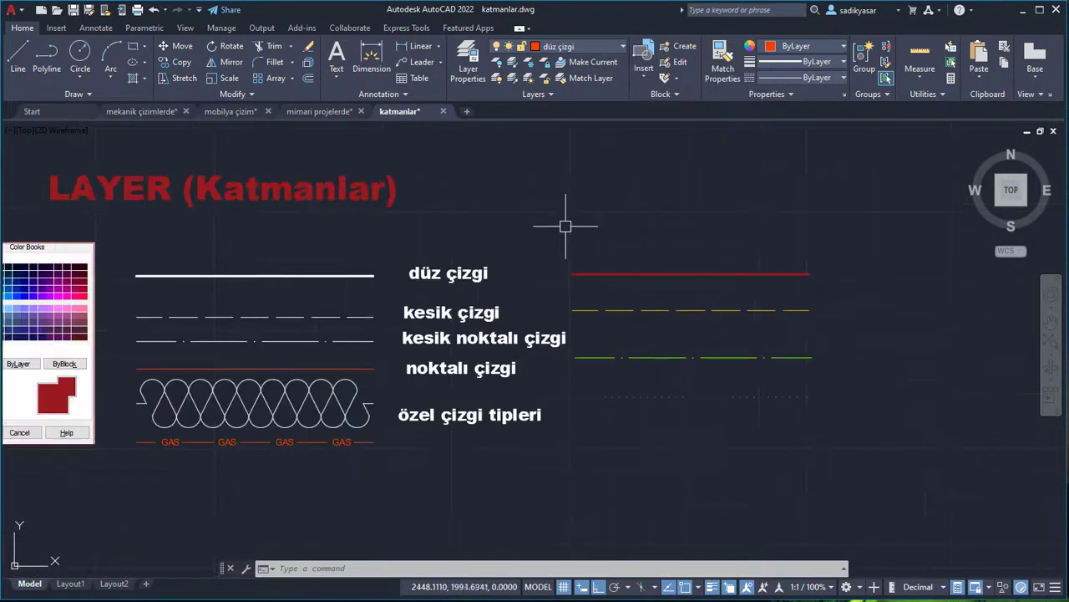
middle_click_drag(547, 320, 664, 327)
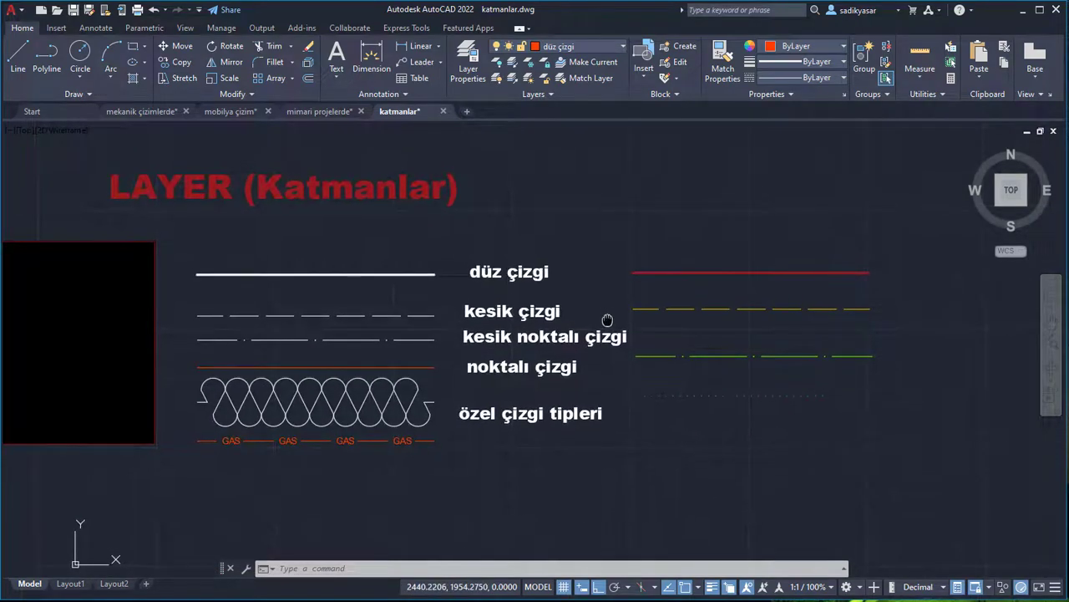